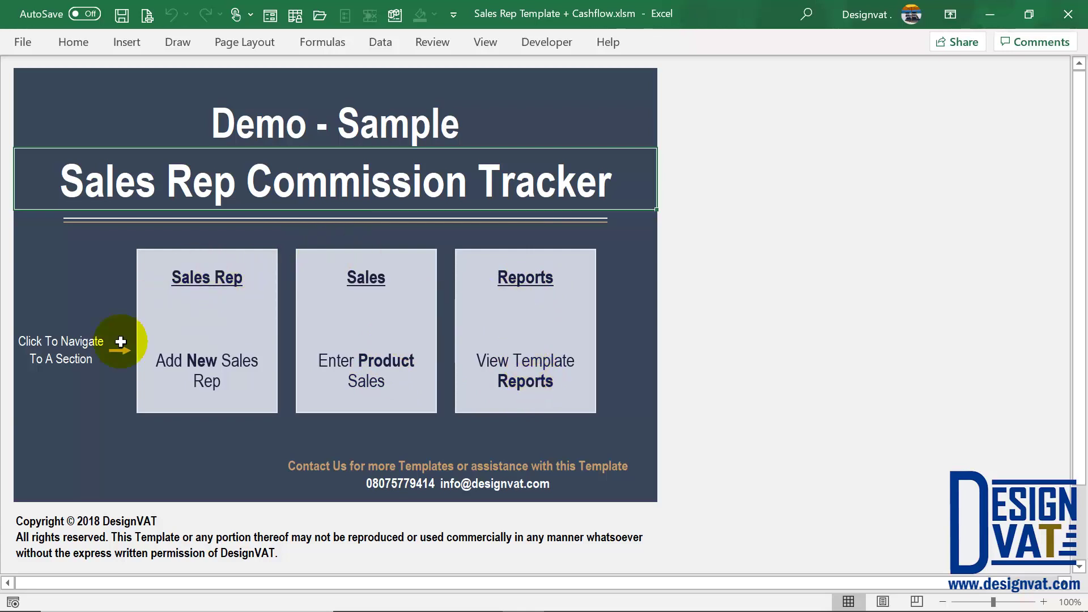
Step: Open the Sales Rep Information sheet from the tracker's dashboard link
{"action": "left_click", "coordinate": [207, 287]}
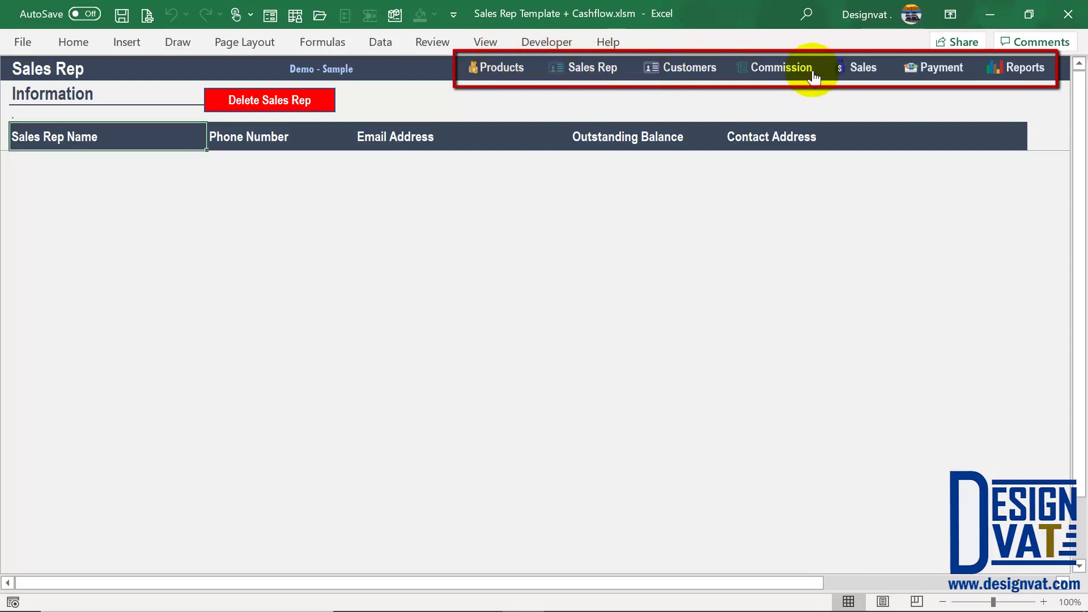
{"action": "left_click", "coordinate": [506, 73]}
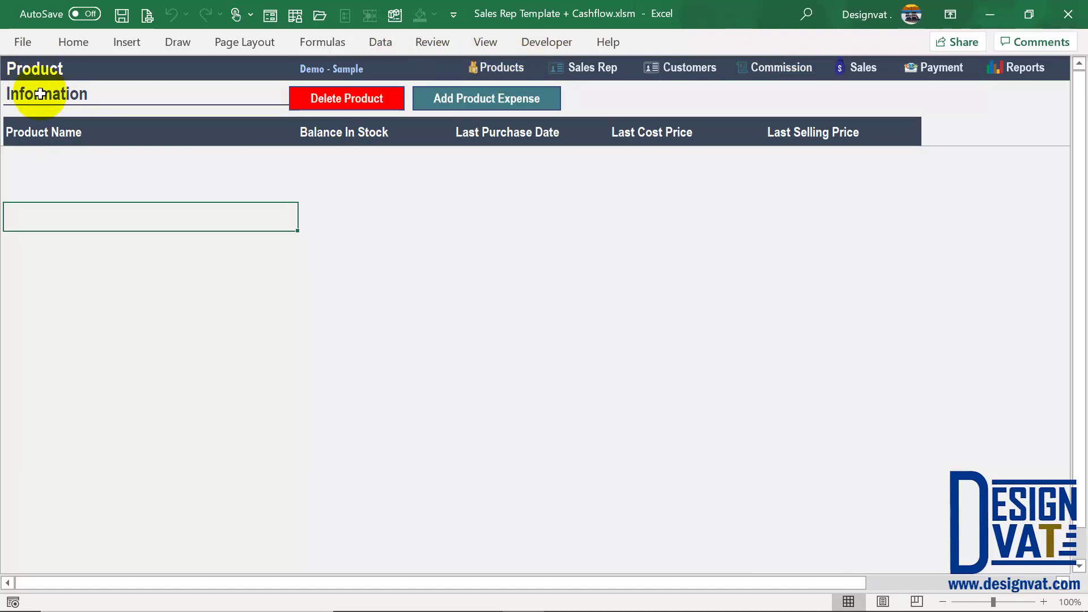
{"action": "left_click", "coordinate": [594, 69]}
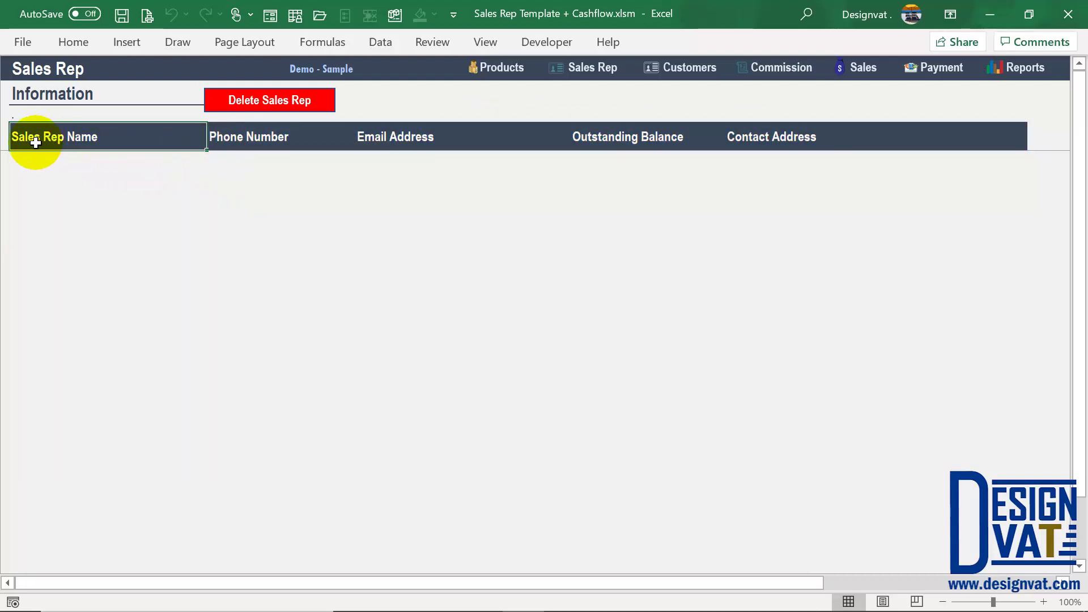
Step: Enter the first rep's name, phone number and email address in the first table row
{"action": "double_click", "coordinate": [78, 169]}
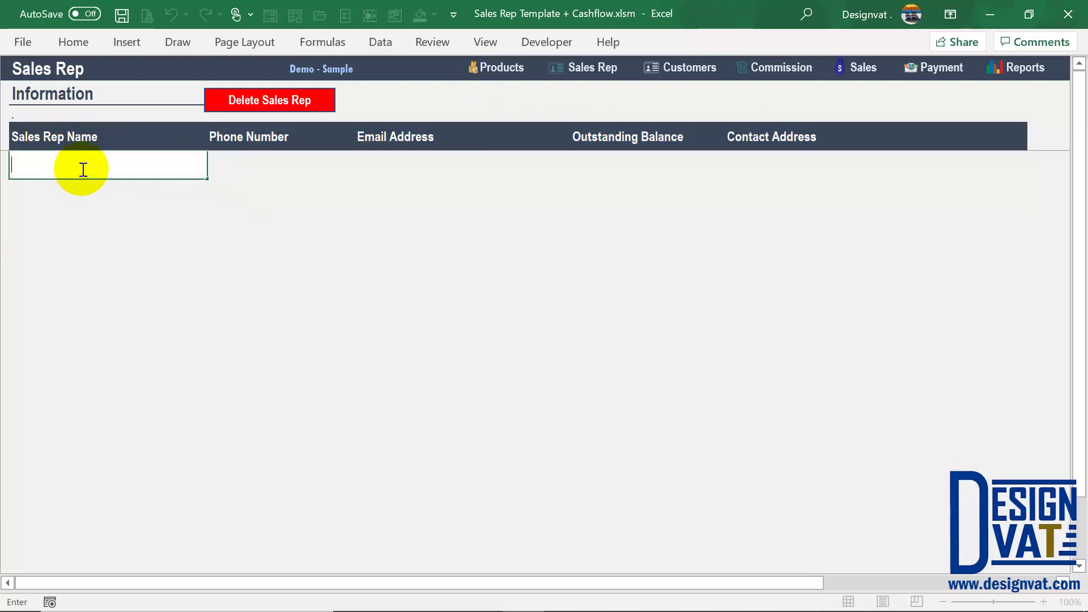
{"action": "type", "text": "Rose Random"}
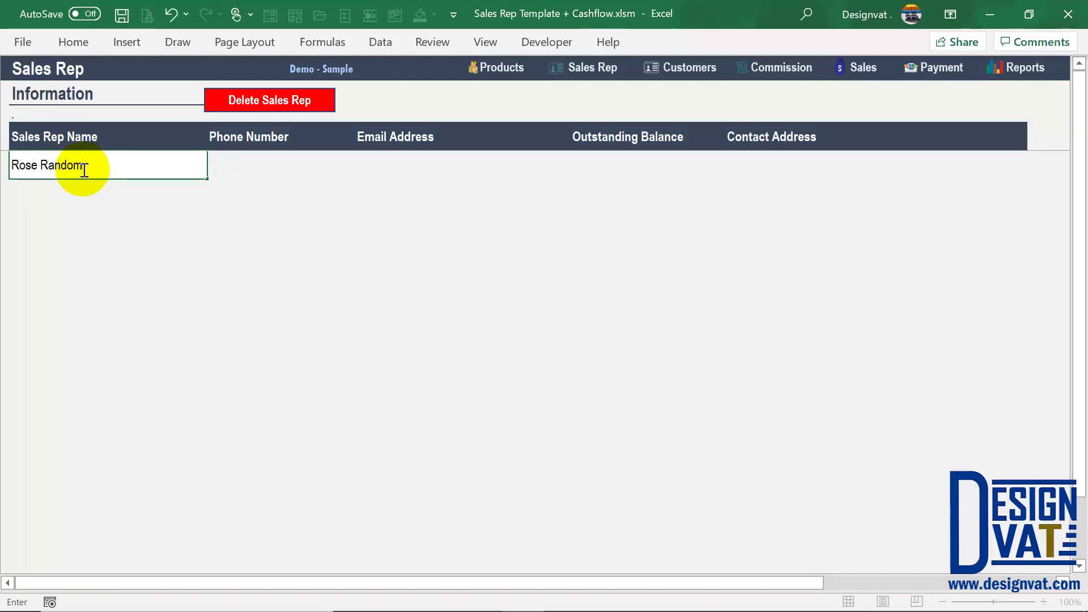
{"action": "key", "text": "Tab"}
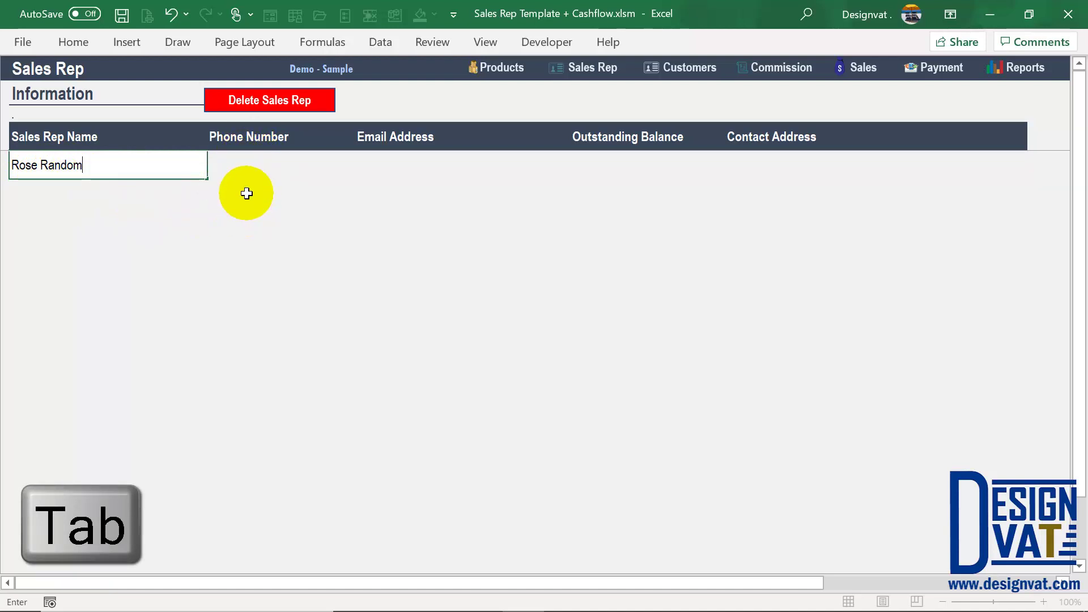
{"action": "key", "text": "Tab"}
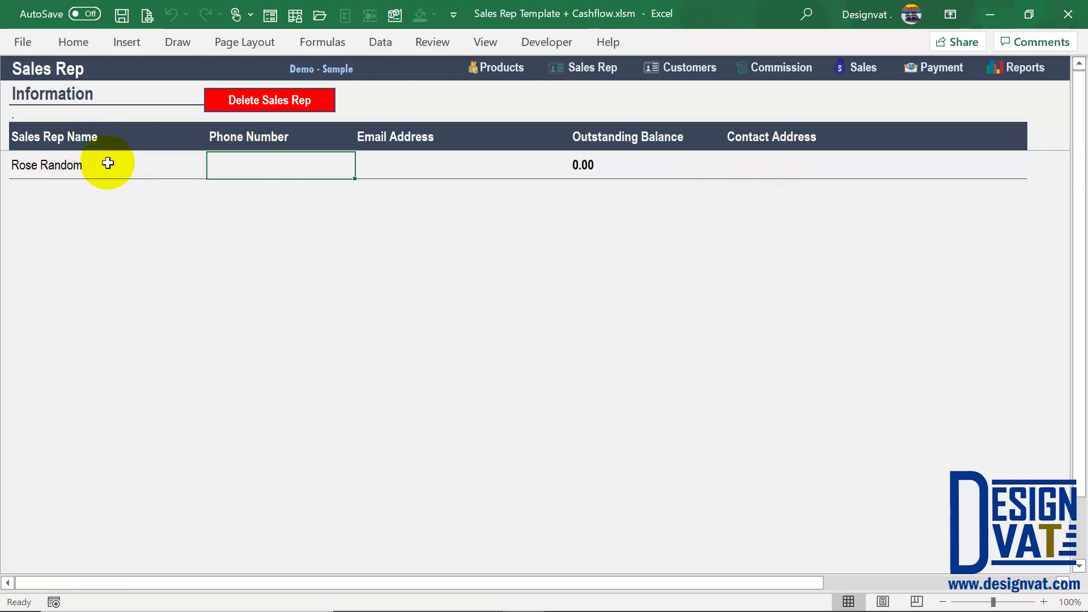
{"action": "type", "text": "0808 888 8888"}
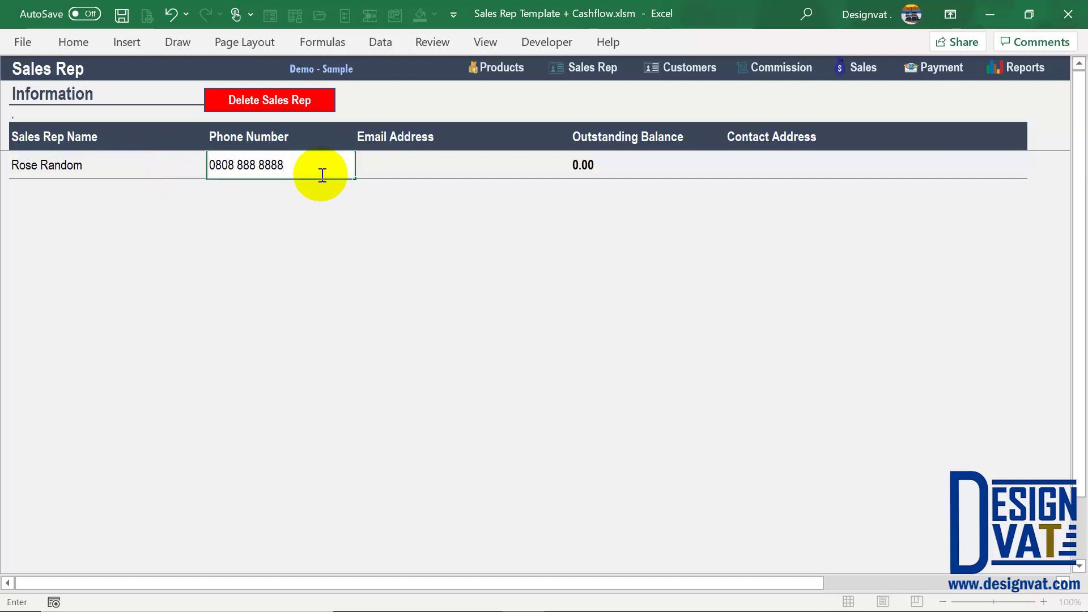
{"action": "key", "text": "Tab"}
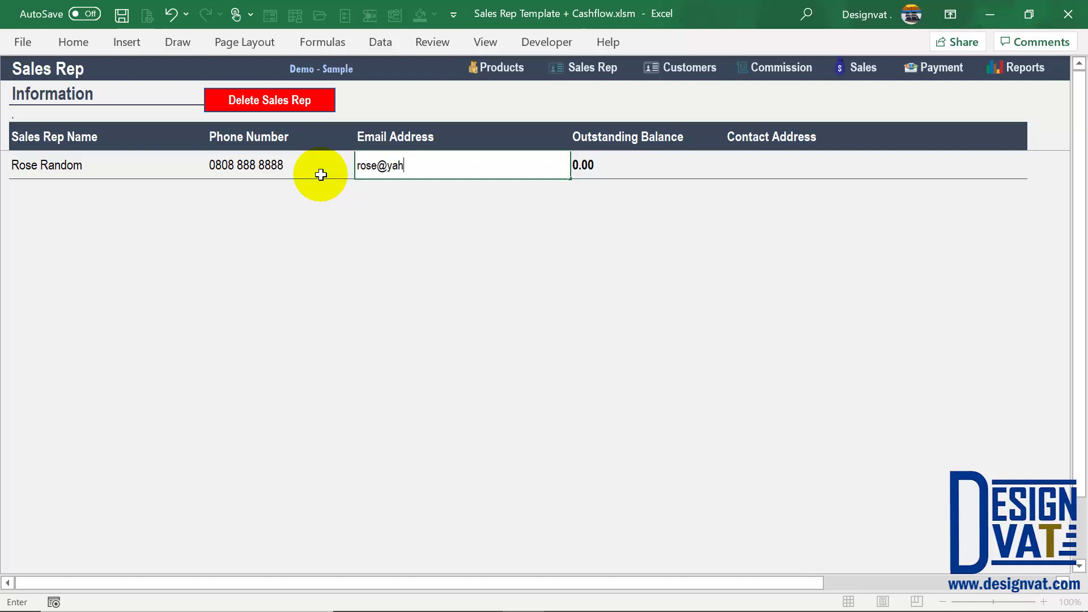
{"action": "key", "text": "Tab"}
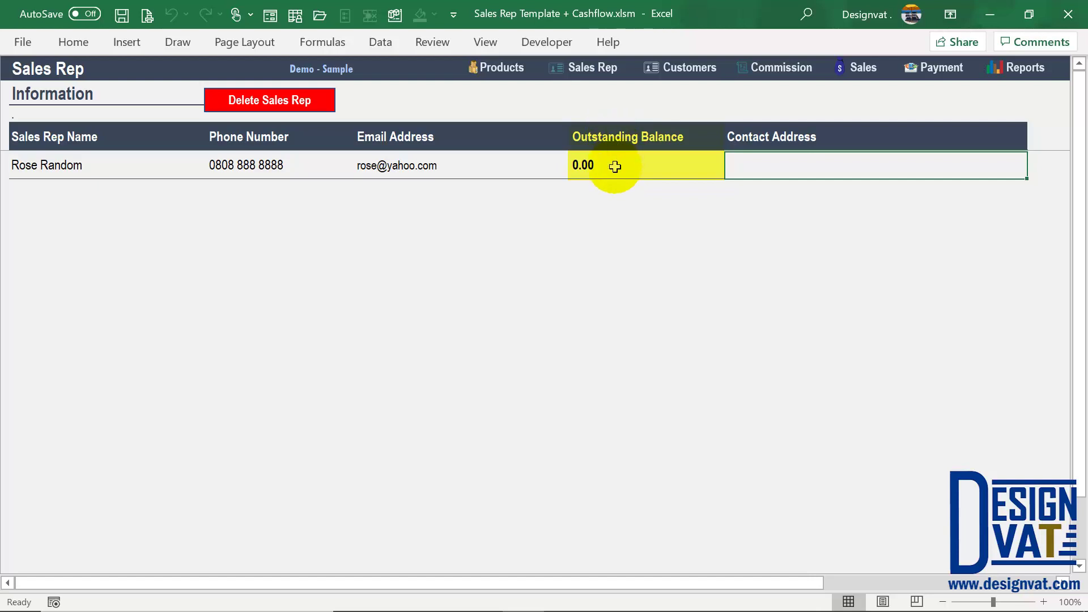
Step: Fill in the first rep's contact address, checking the 0.00 outstanding balance
{"action": "left_click", "coordinate": [592, 166]}
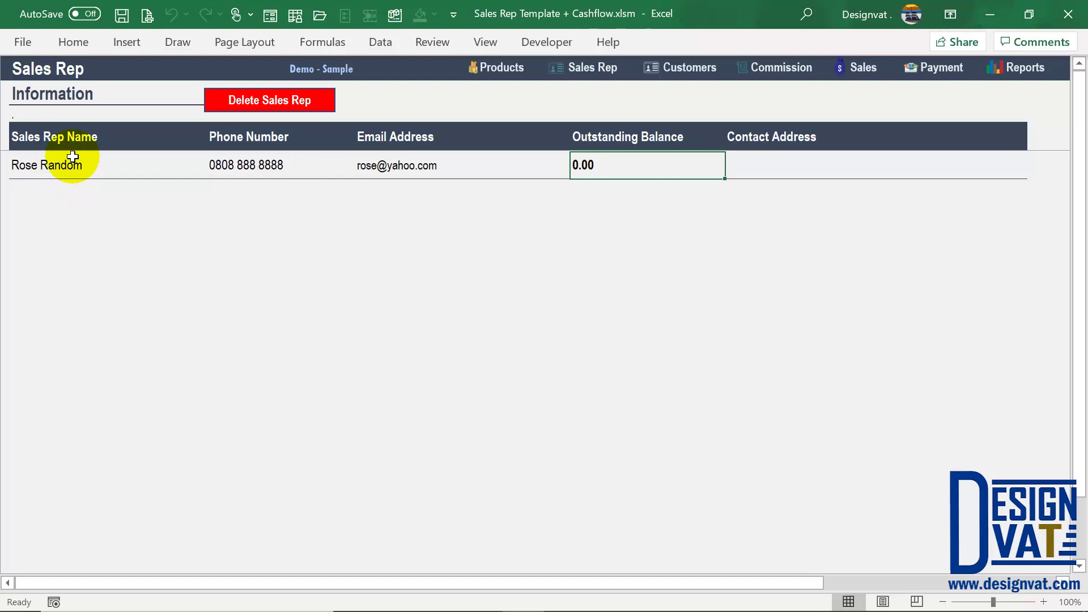
{"action": "left_click", "coordinate": [781, 161]}
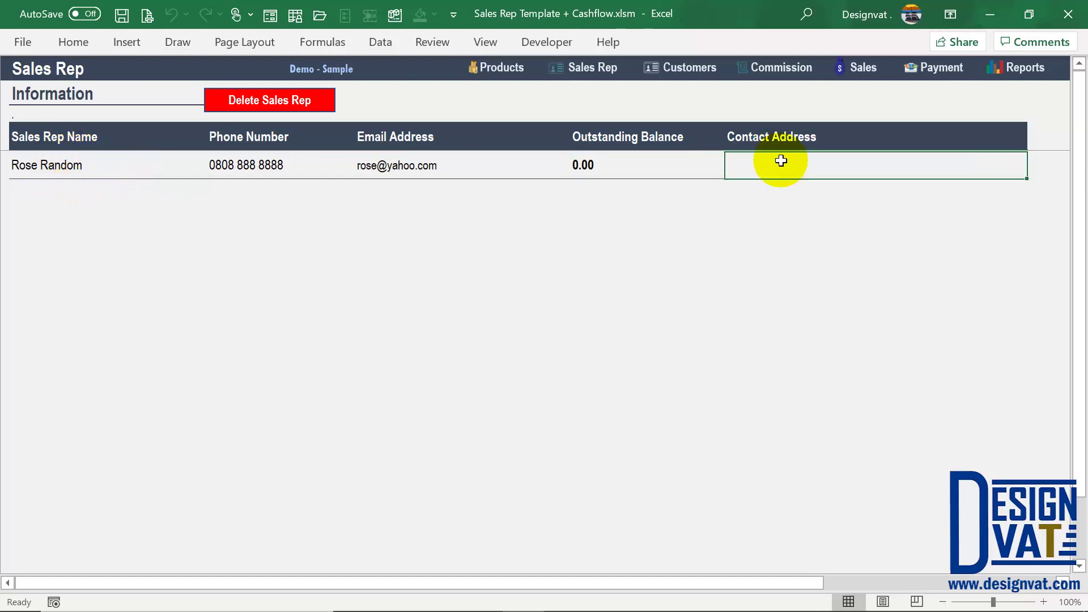
{"action": "key", "text": "Return"}
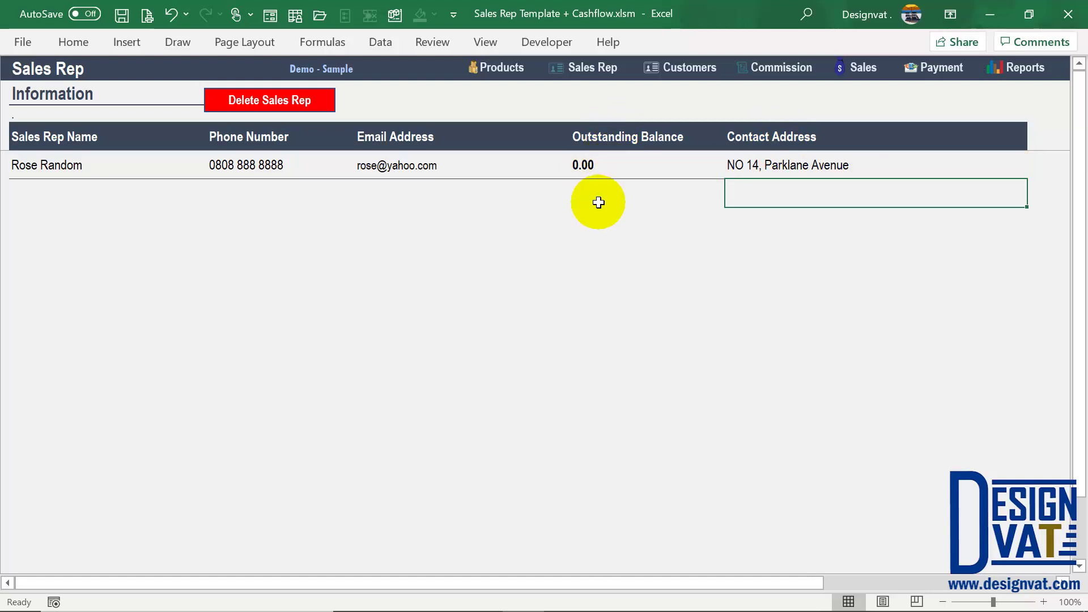
{"action": "left_click", "coordinate": [49, 191]}
Step: Enter the second rep's name, phone number and email address in the next row
{"action": "type", "text": "John Random"}
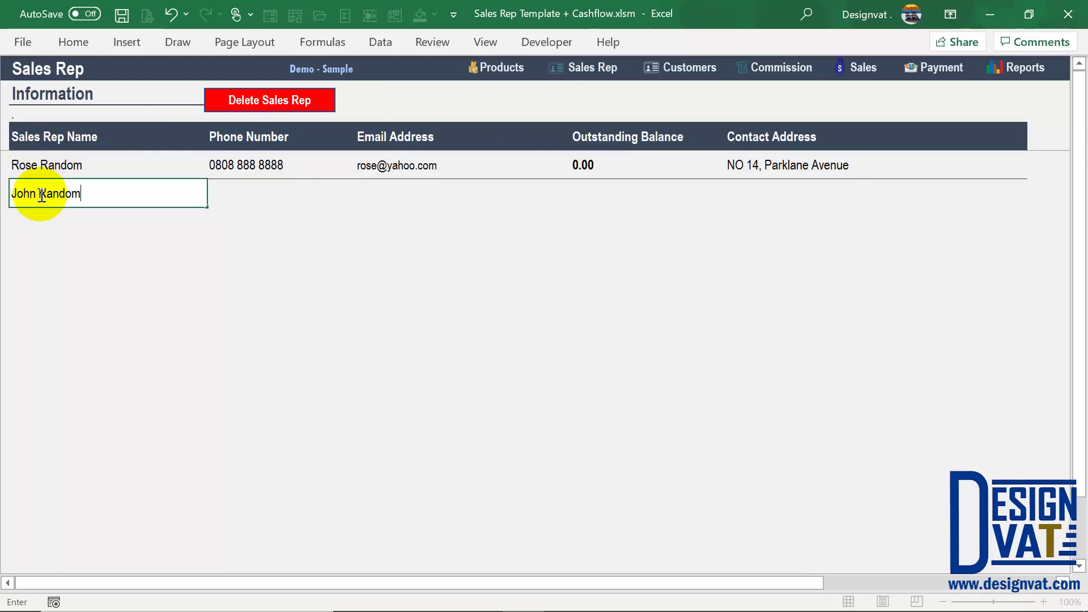
{"action": "key", "text": "Tab"}
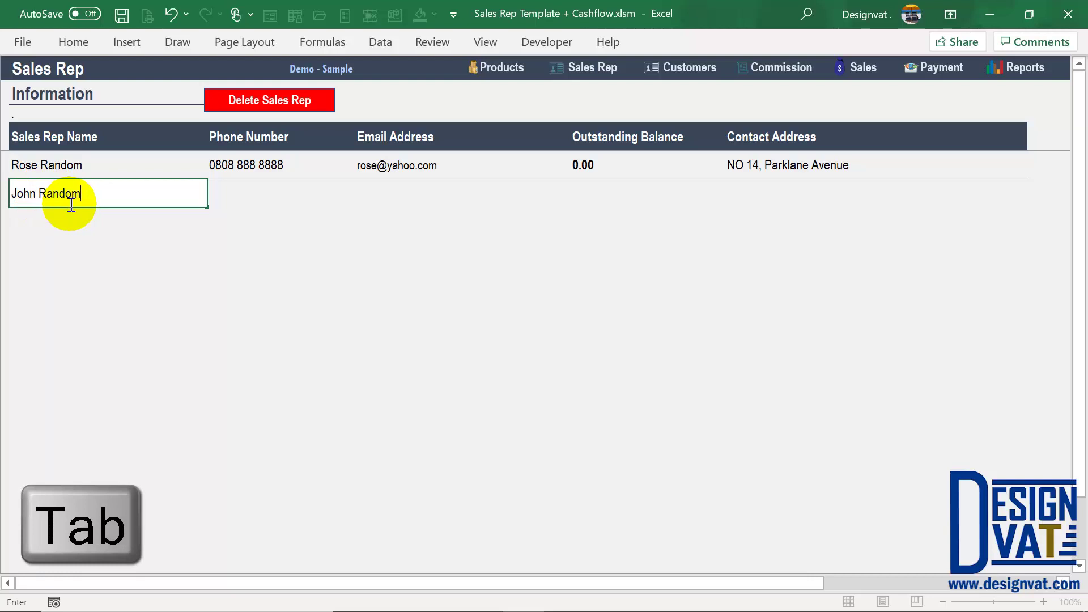
{"action": "type", "text": "0707 777 7777"}
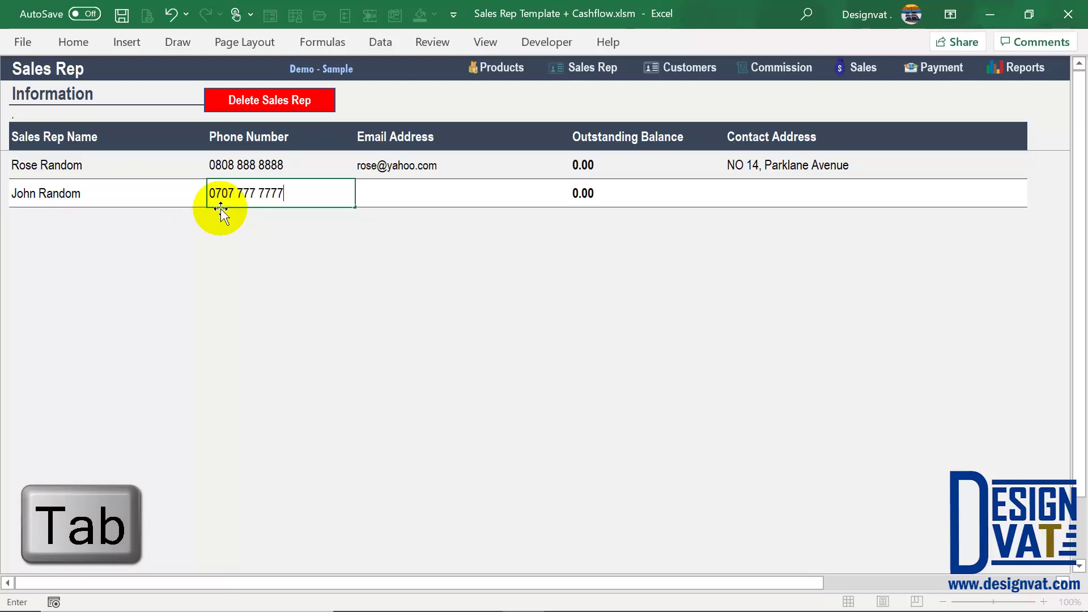
{"action": "key", "text": "Tab"}
{"action": "key", "text": "Tab"}
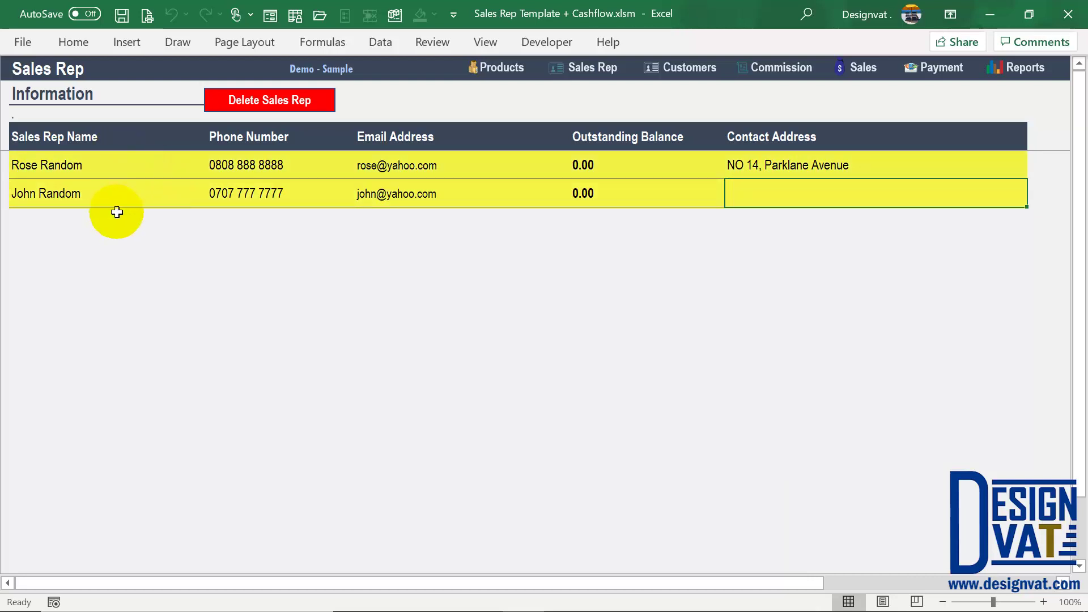
Step: Add a third rep in the following row with name, phone number and email address
{"action": "left_click", "coordinate": [83, 223]}
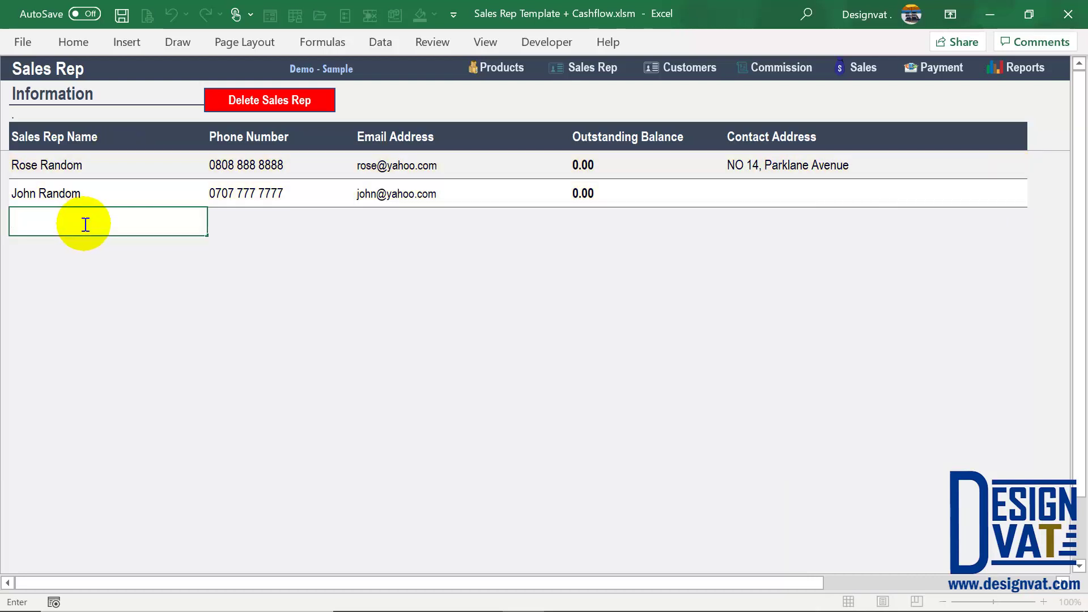
{"action": "type", "text": "Mary Random"}
{"action": "key", "text": "Tab"}
{"action": "type", "text": "0606 66"}
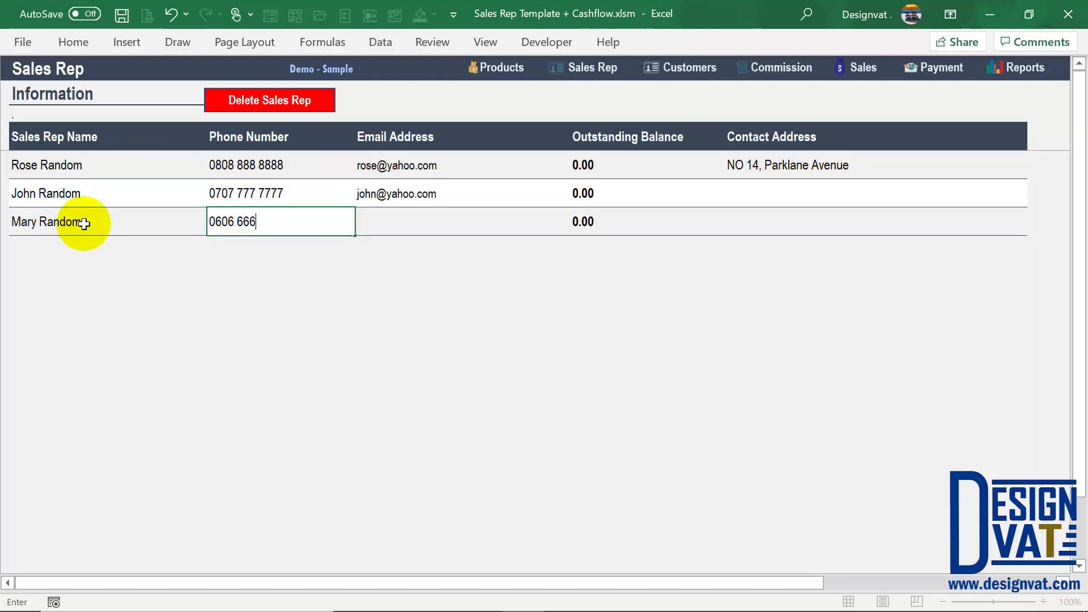
{"action": "key", "text": "Tab"}
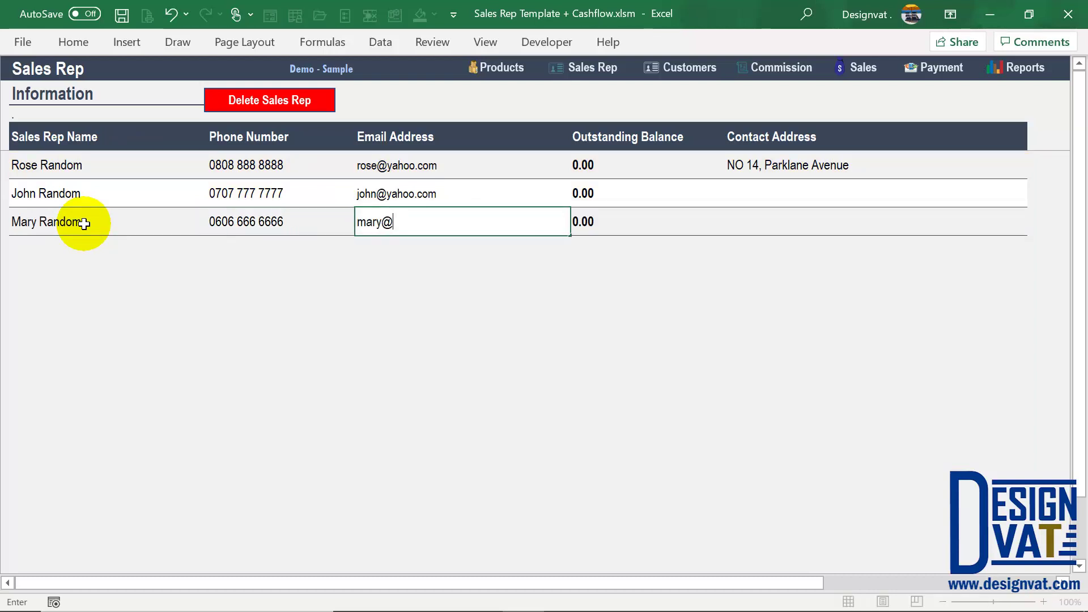
{"action": "key", "text": "Tab"}
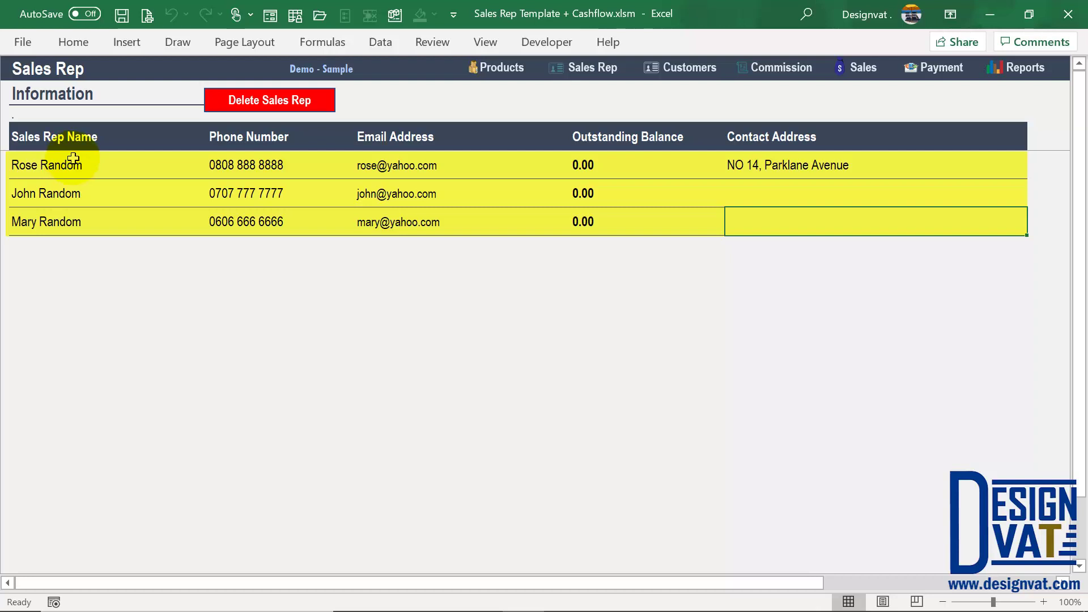
Step: Click through the three rep entries and leave the empty cell below unedited
{"action": "left_click", "coordinate": [45, 165]}
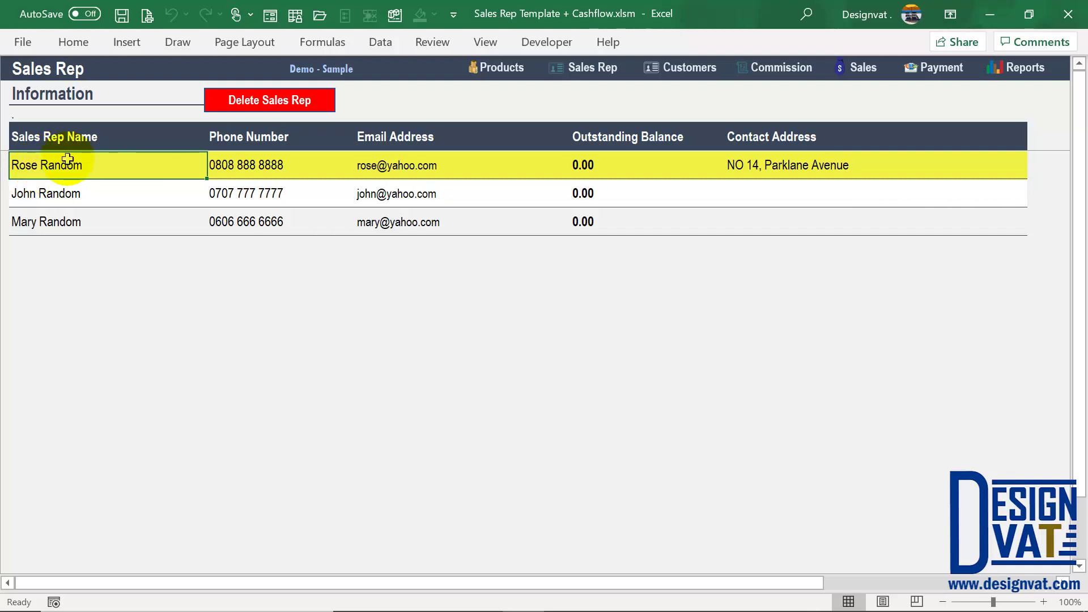
{"action": "left_click", "coordinate": [68, 191]}
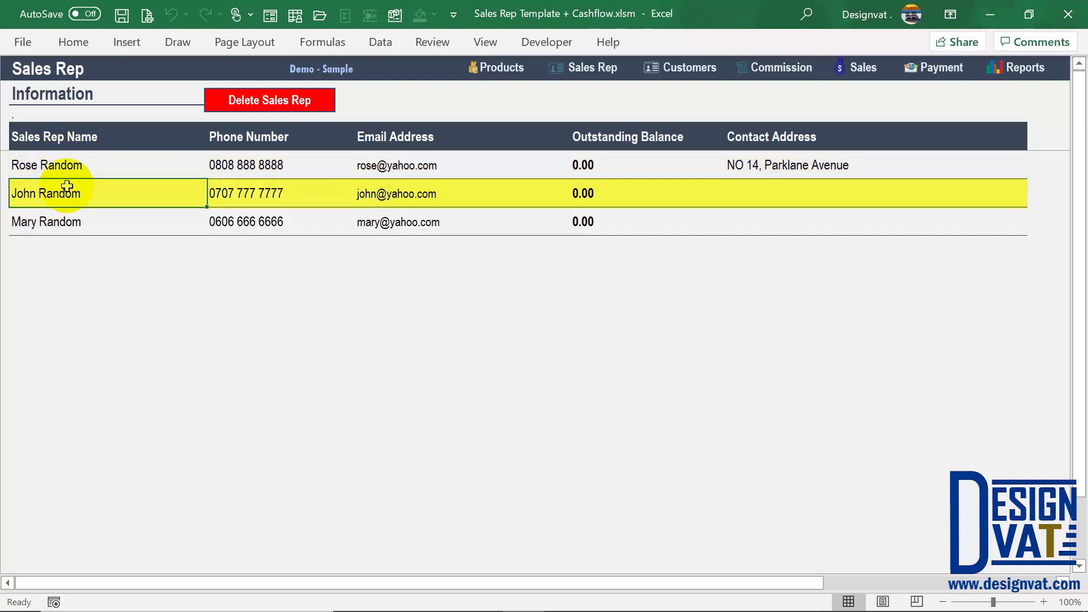
{"action": "left_click", "coordinate": [48, 222]}
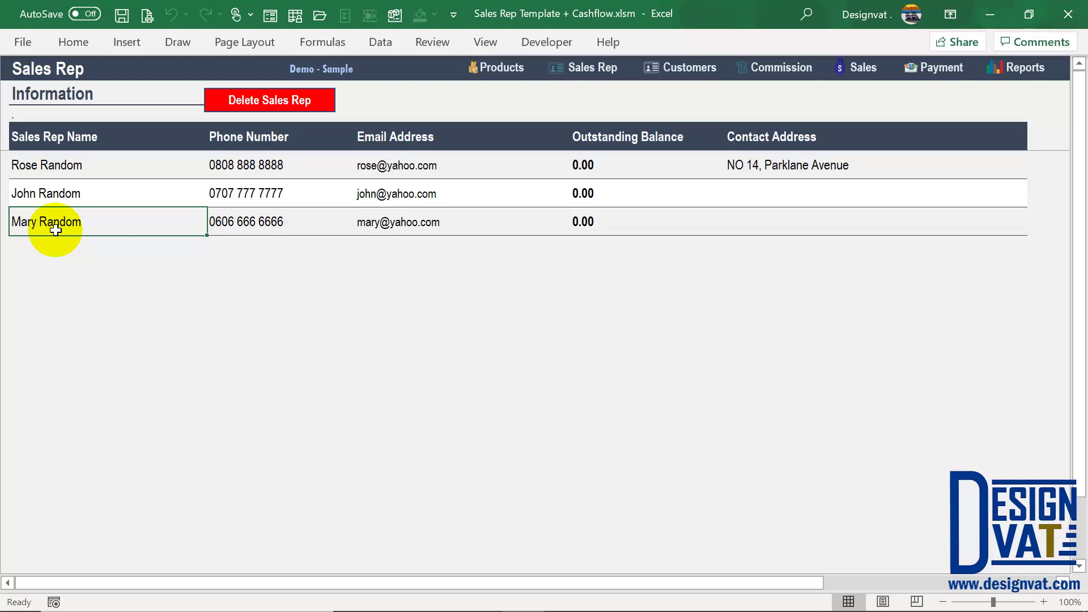
{"action": "double_click", "coordinate": [132, 256]}
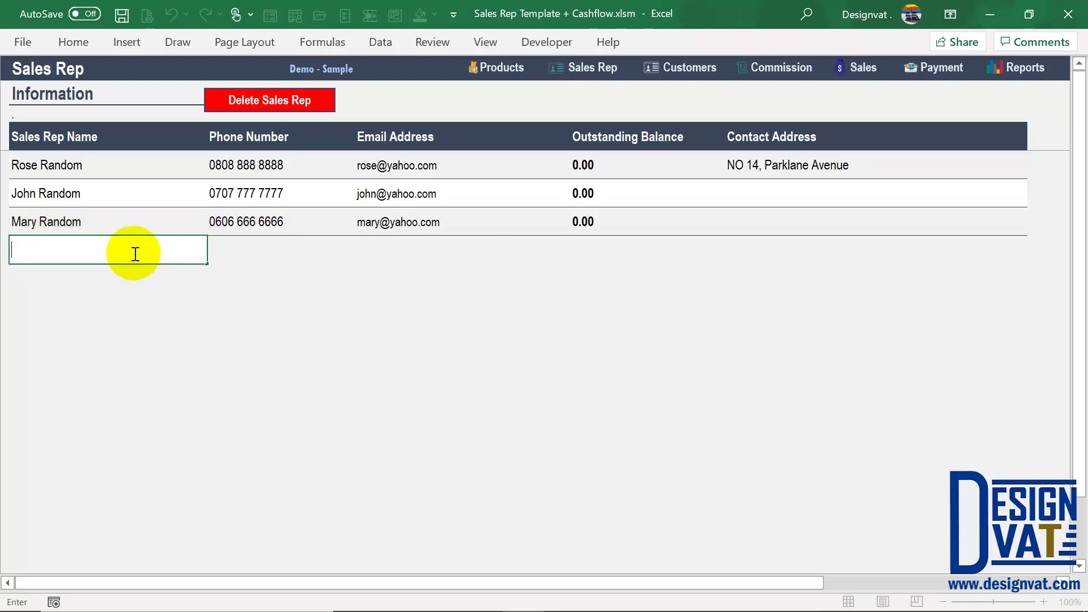
{"action": "key", "text": "Escape"}
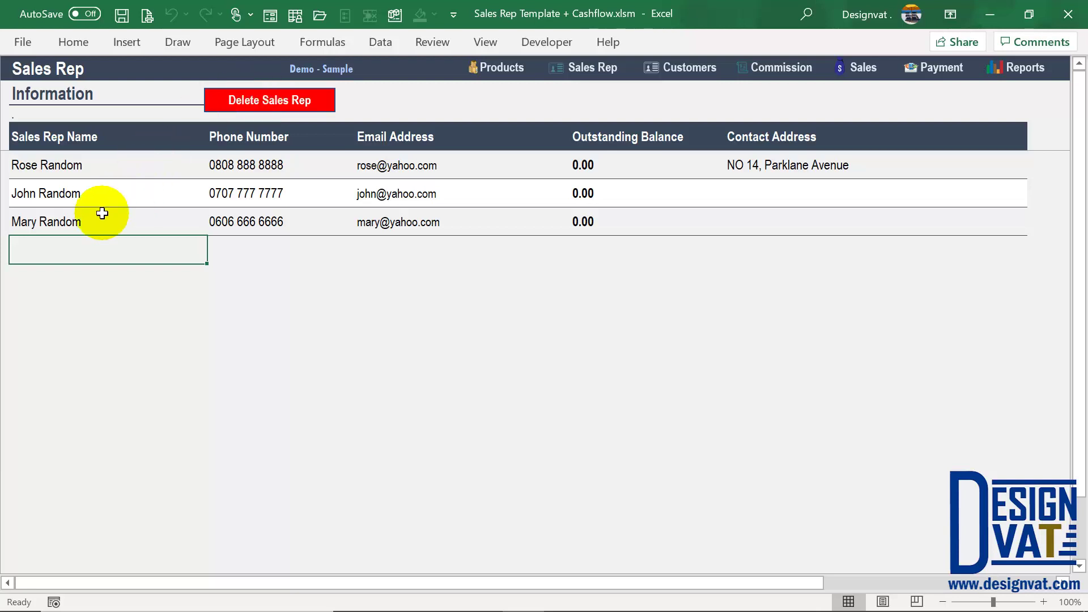
Step: Select the third rep's name, phone number and email cells
{"action": "left_click", "coordinate": [85, 220]}
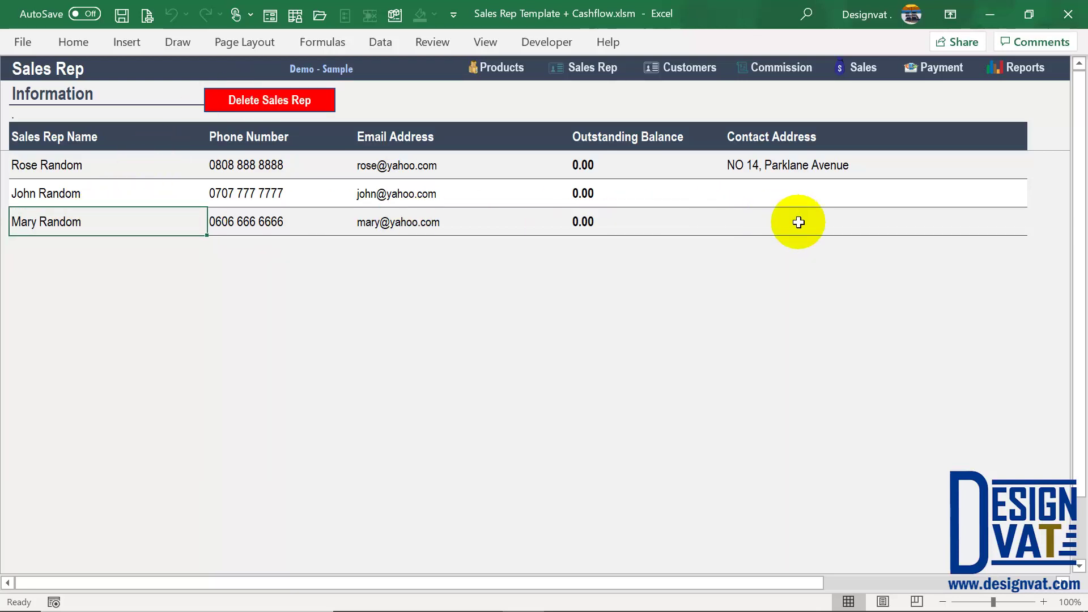
{"action": "left_click", "coordinate": [77, 220]}
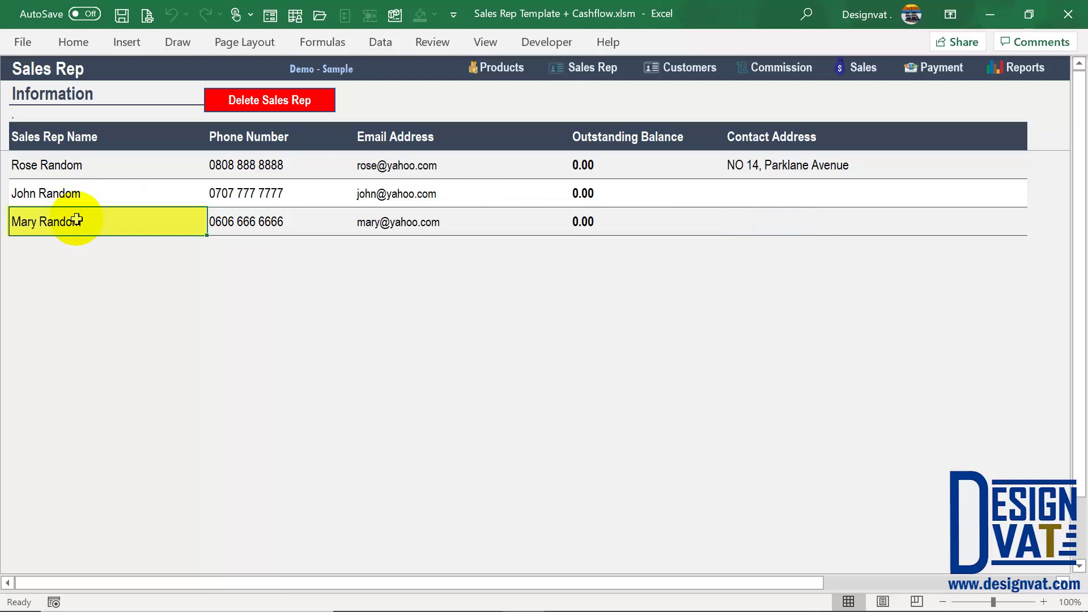
{"action": "left_click", "coordinate": [310, 221]}
{"action": "left_click", "coordinate": [461, 218]}
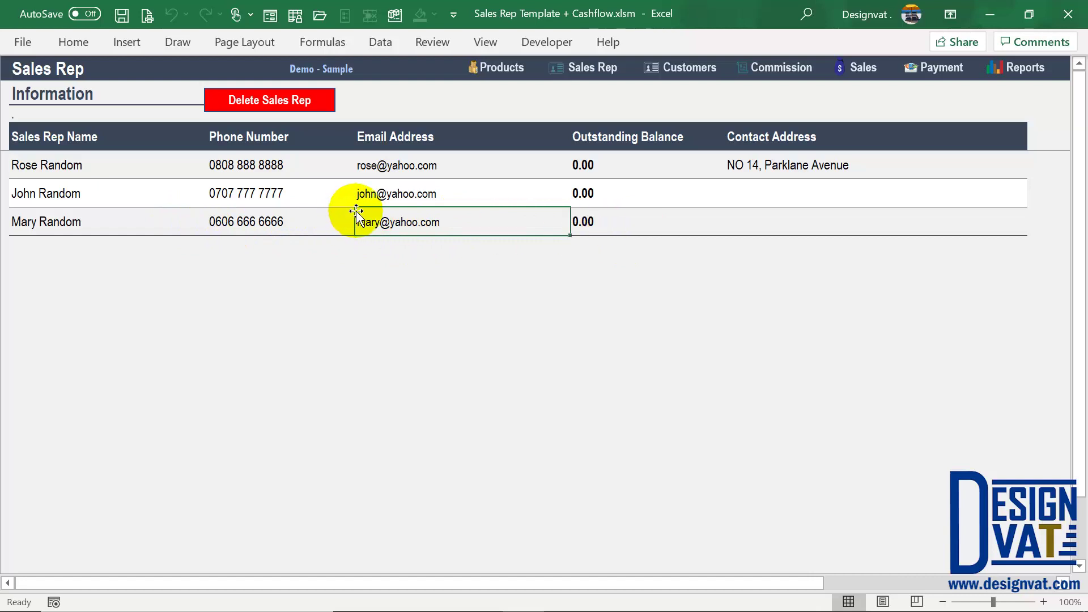
Step: Delete the third sales rep with the Delete Sales Rep button and confirm Yes
{"action": "left_click", "coordinate": [267, 97]}
{"action": "left_click_drag", "start_coordinate": [480, 271], "coordinate": [399, 140]}
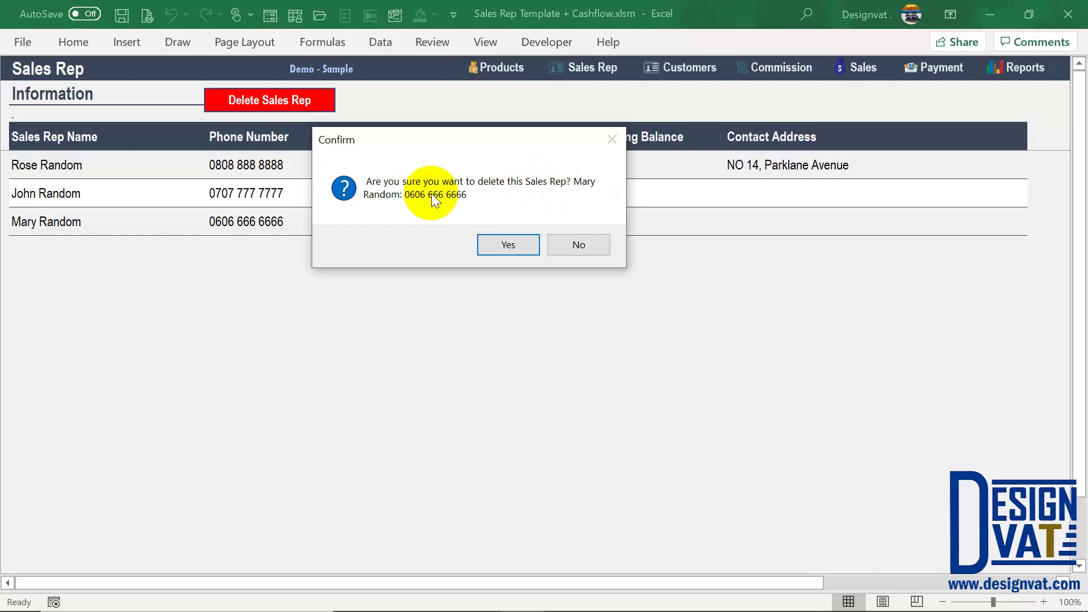
{"action": "left_click", "coordinate": [508, 244]}
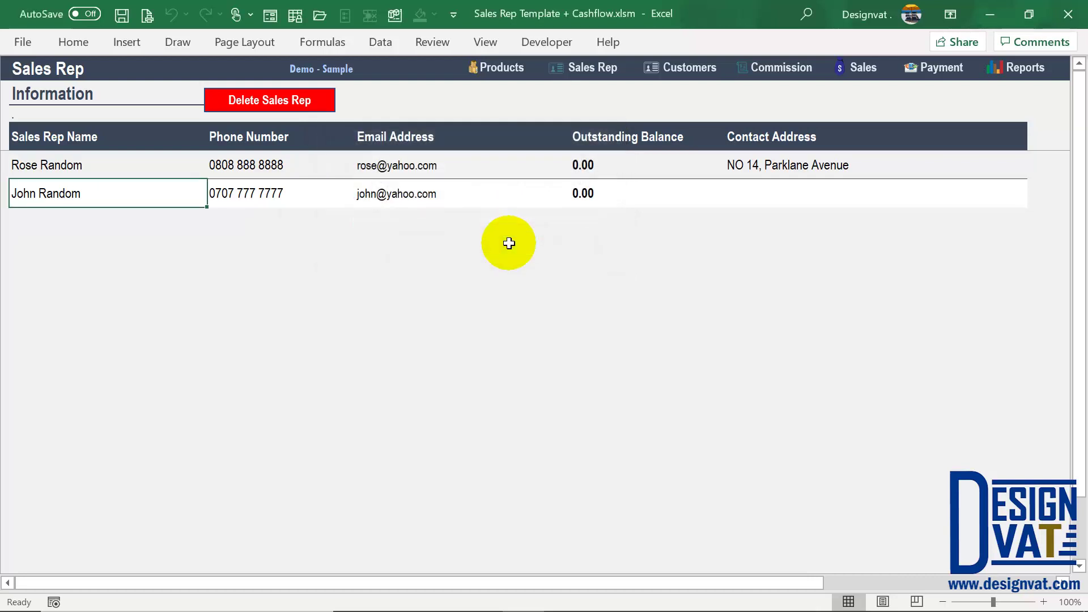
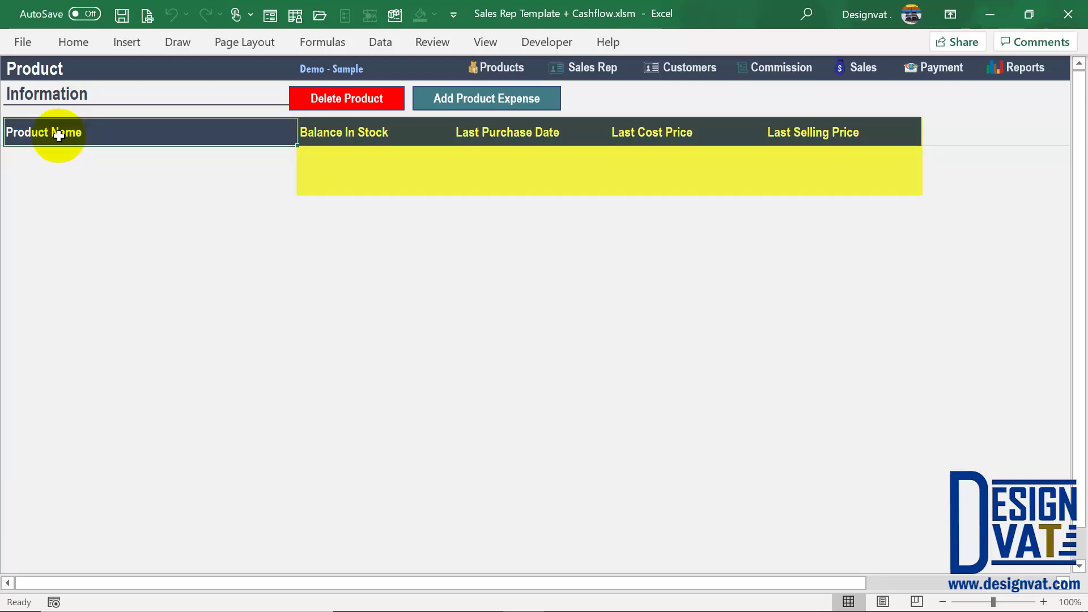
Step: Review the Balance In Stock, Last Purchase Date, Last Cost Price and Last Selling Price columns
{"action": "left_click", "coordinate": [339, 133]}
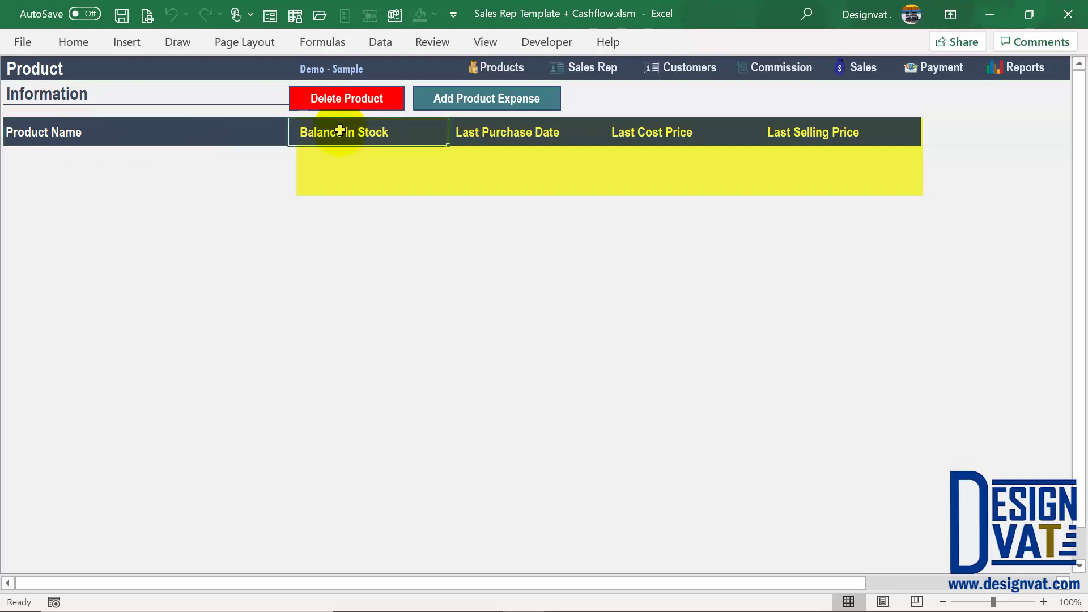
{"action": "left_click", "coordinate": [531, 135]}
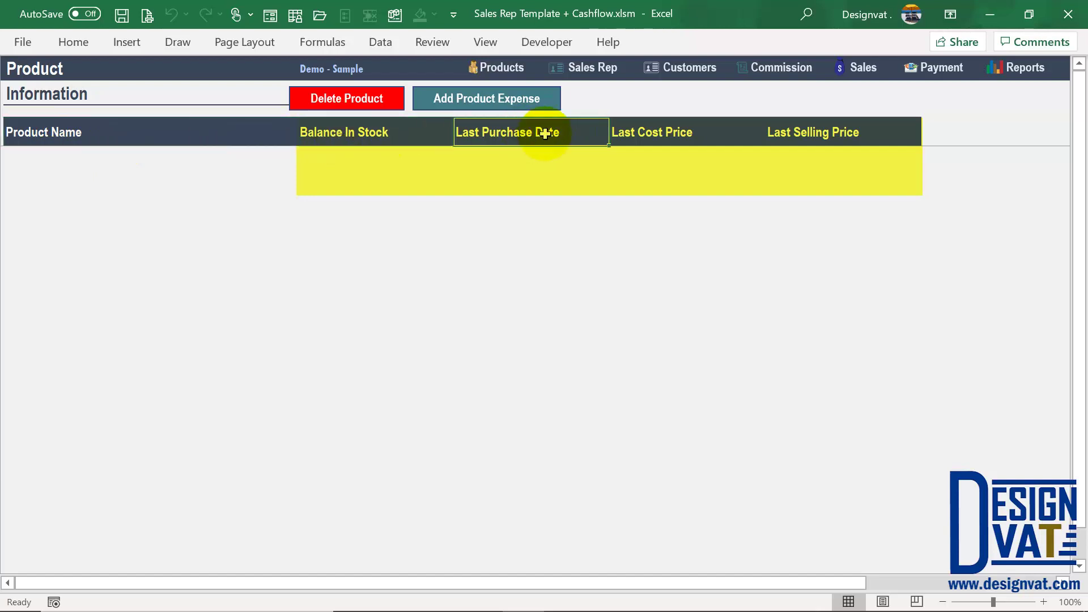
{"action": "left_click", "coordinate": [703, 133]}
{"action": "left_click", "coordinate": [824, 139]}
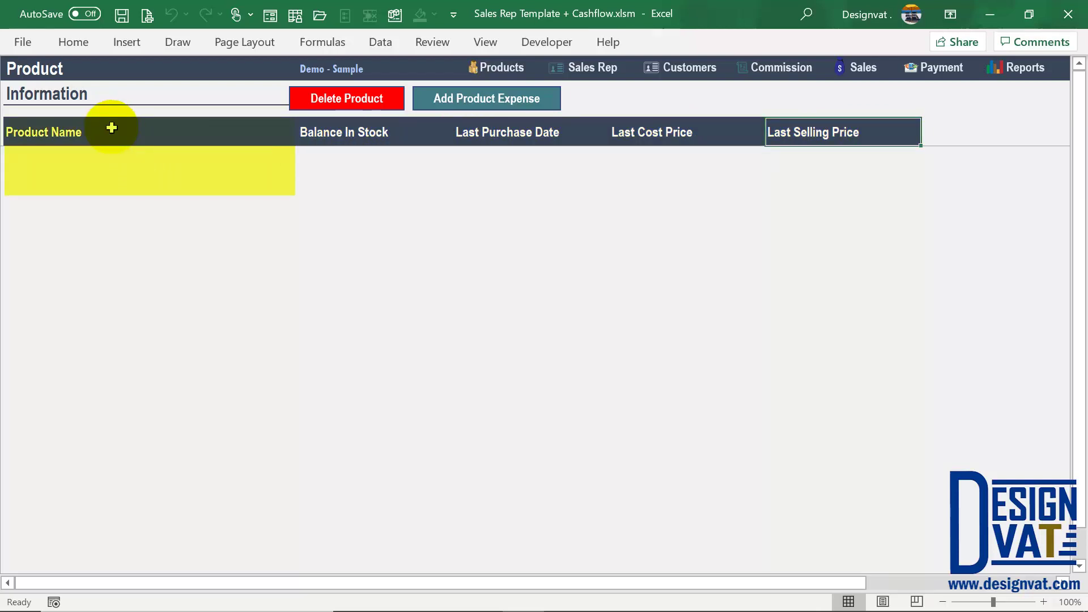
Step: Add Product 1 as the first product and confirm its 0.00 stock balance
{"action": "left_click", "coordinate": [105, 156]}
{"action": "type", "text": "Product 1"}
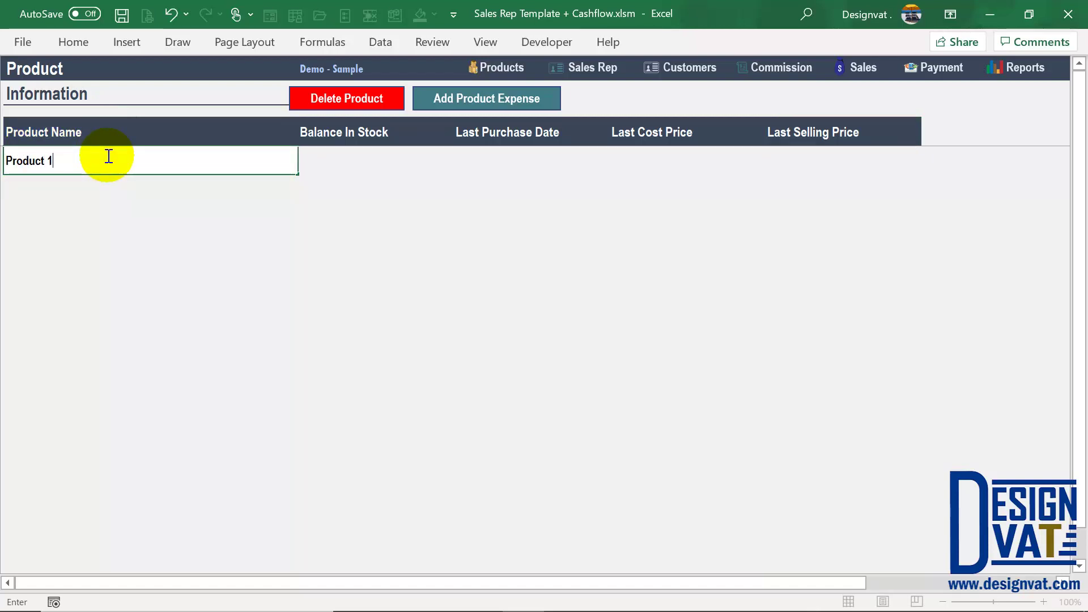
{"action": "key", "text": "Return"}
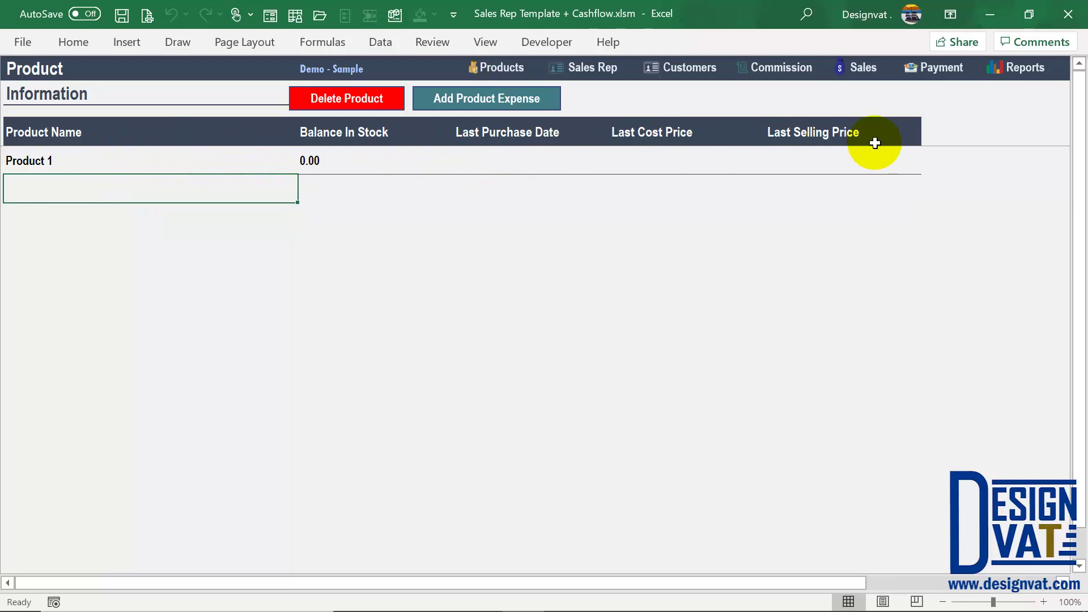
{"action": "left_click", "coordinate": [326, 161]}
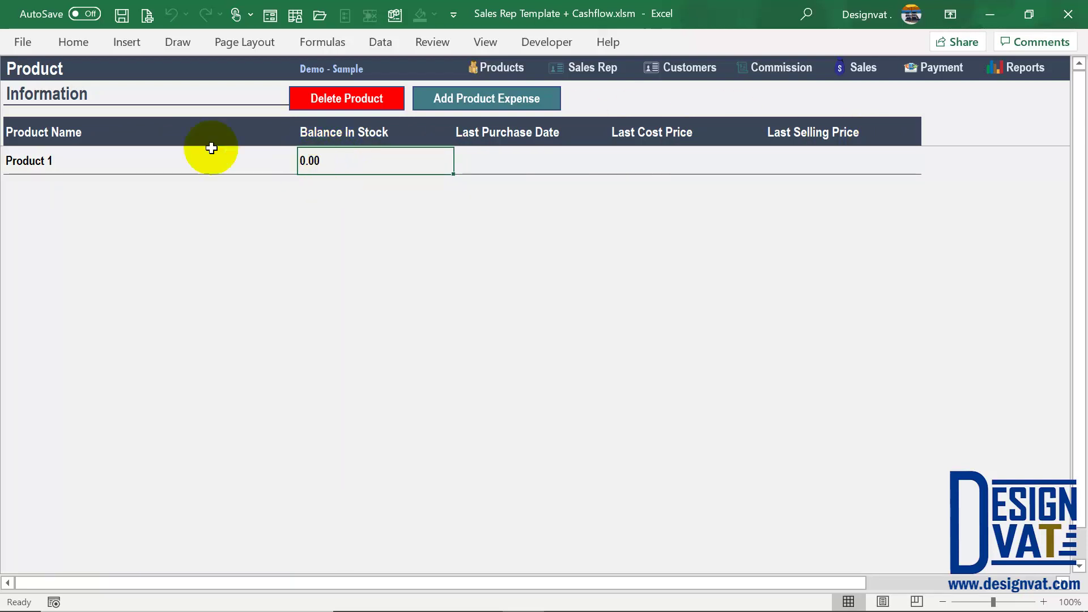
Step: Add Product 2 and Product 3 below it, then select the Product 3 record
{"action": "left_click", "coordinate": [49, 184]}
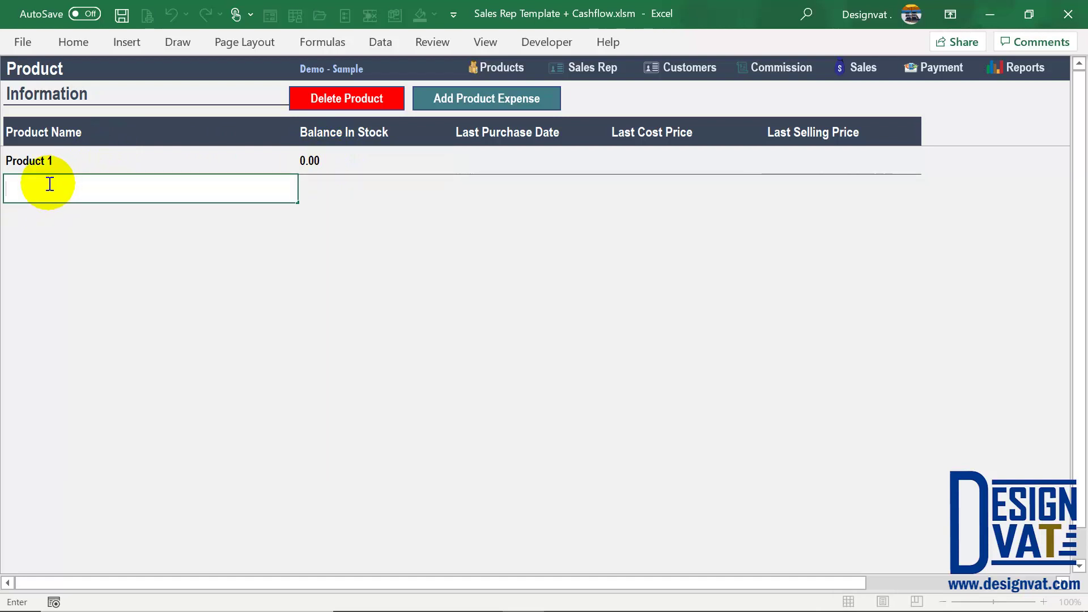
{"action": "type", "text": "Product 2"}
{"action": "key", "text": "Return"}
{"action": "type", "text": "Product 3"}
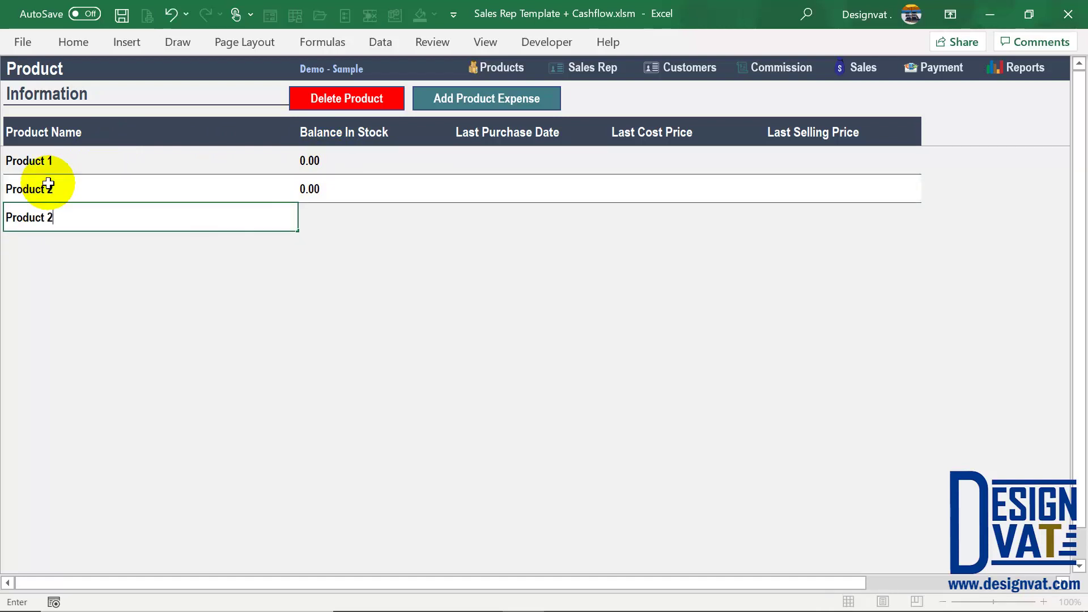
{"action": "key", "text": "ctrl+Return"}
{"action": "key", "text": "Return"}
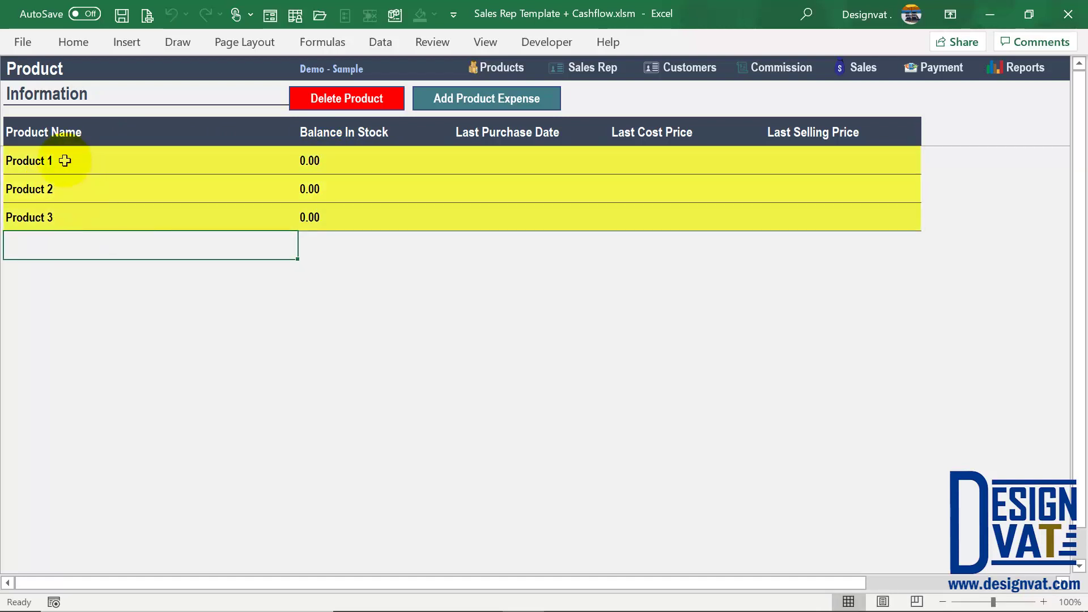
{"action": "left_click", "coordinate": [85, 161]}
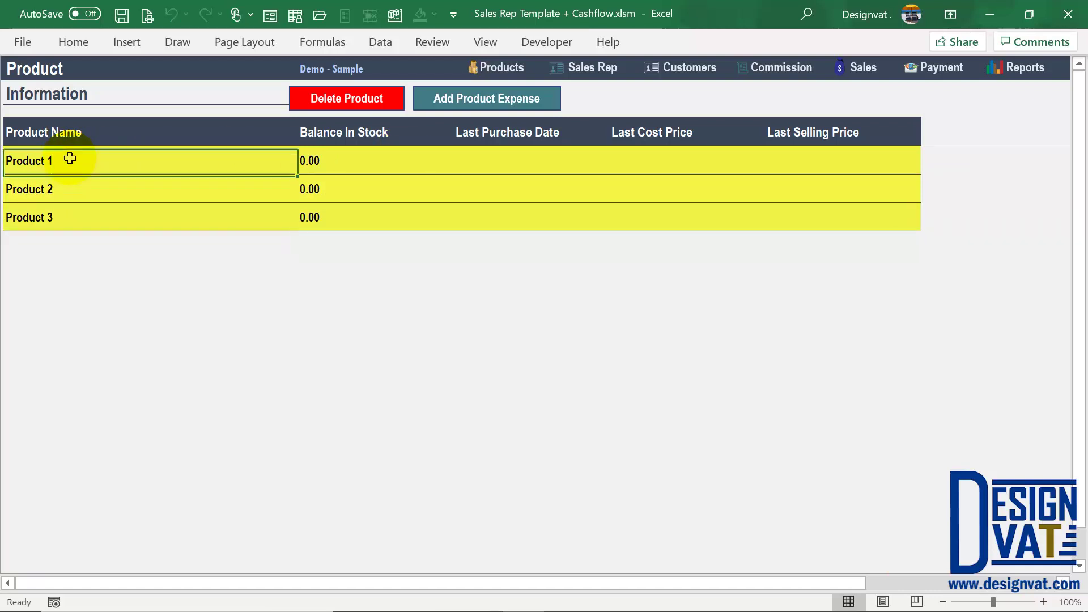
{"action": "left_click", "coordinate": [53, 216]}
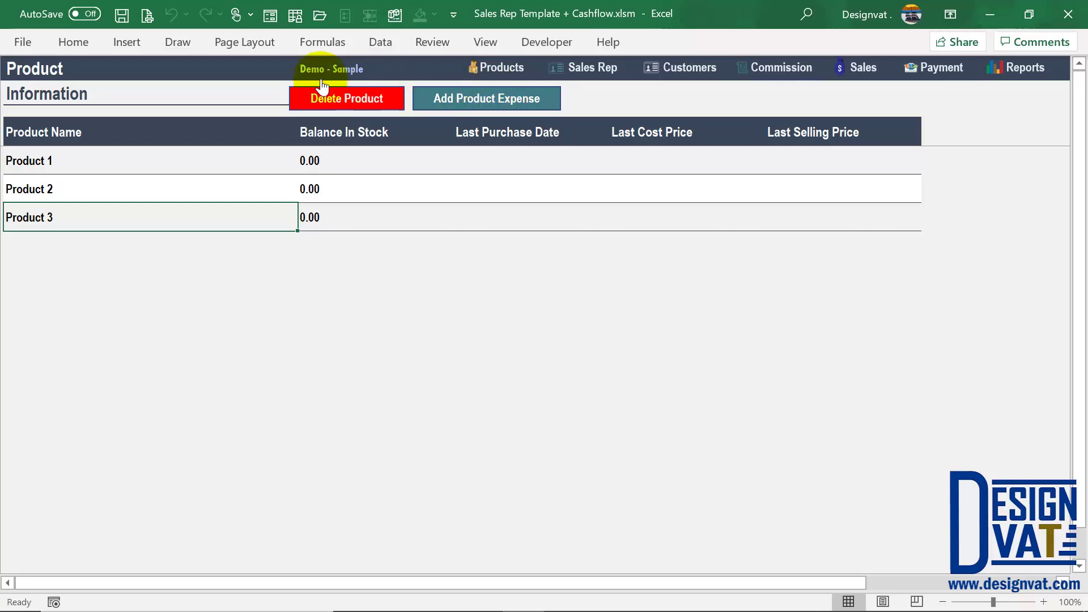
Step: Decline deleting Product 3 and switch to the Expense Information sheet
{"action": "left_click", "coordinate": [363, 88]}
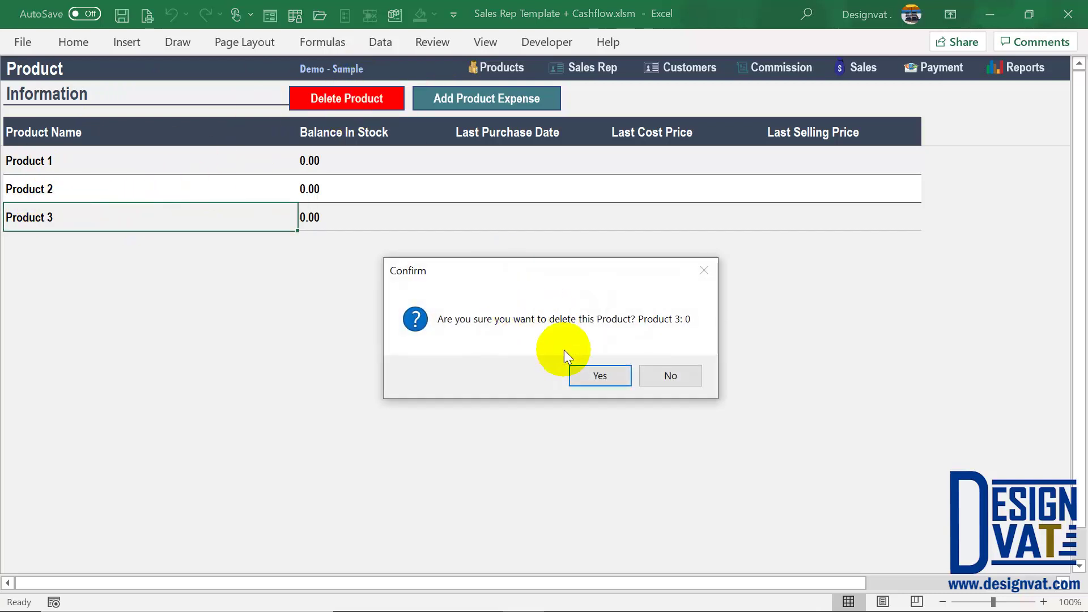
{"action": "left_click", "coordinate": [672, 377]}
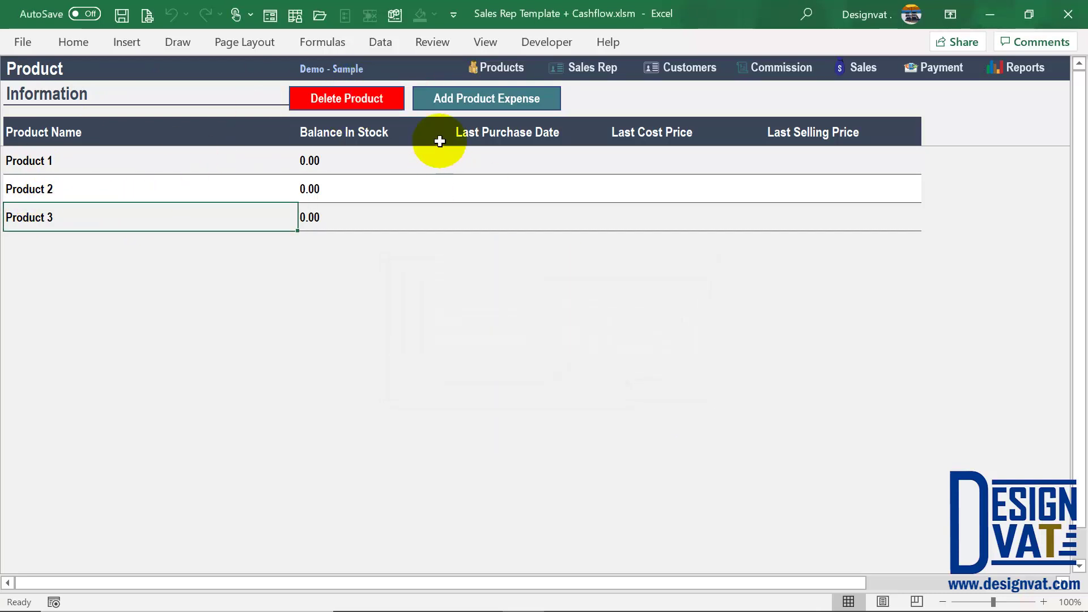
{"action": "left_click", "coordinate": [497, 104]}
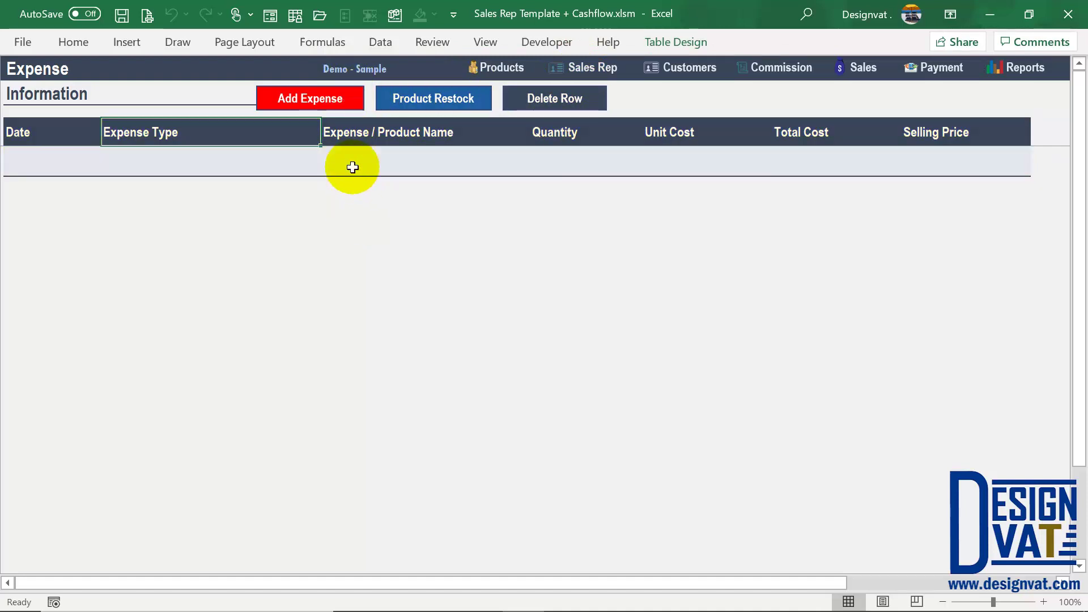
Step: Open the Enter Expense Details form and reposition it on screen
{"action": "left_click", "coordinate": [305, 100]}
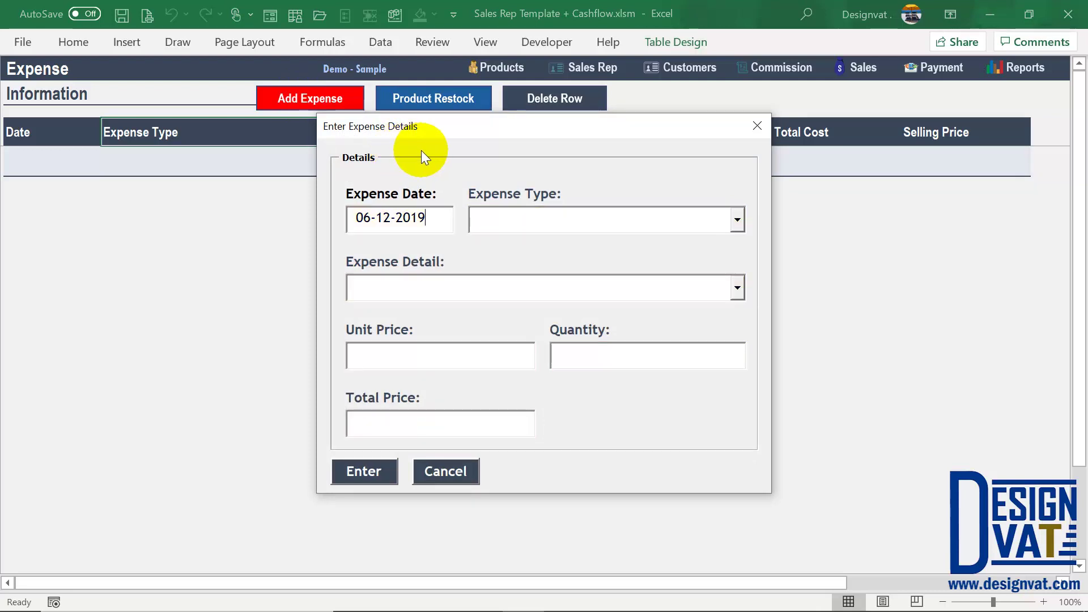
{"action": "left_click_drag", "start_coordinate": [427, 124], "coordinate": [388, 194]}
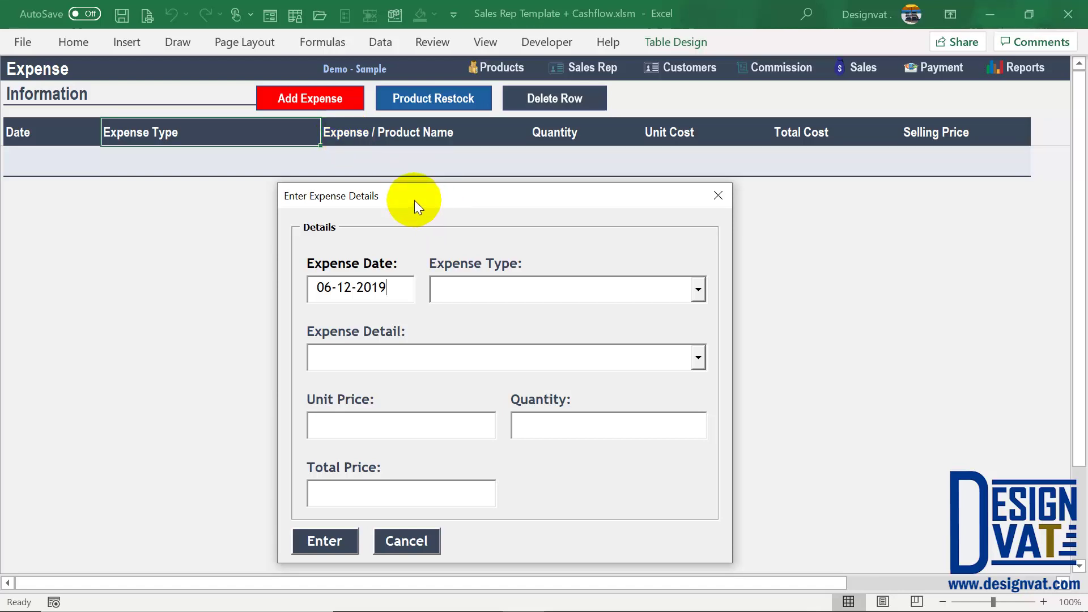
{"action": "left_click_drag", "start_coordinate": [413, 200], "coordinate": [414, 138]}
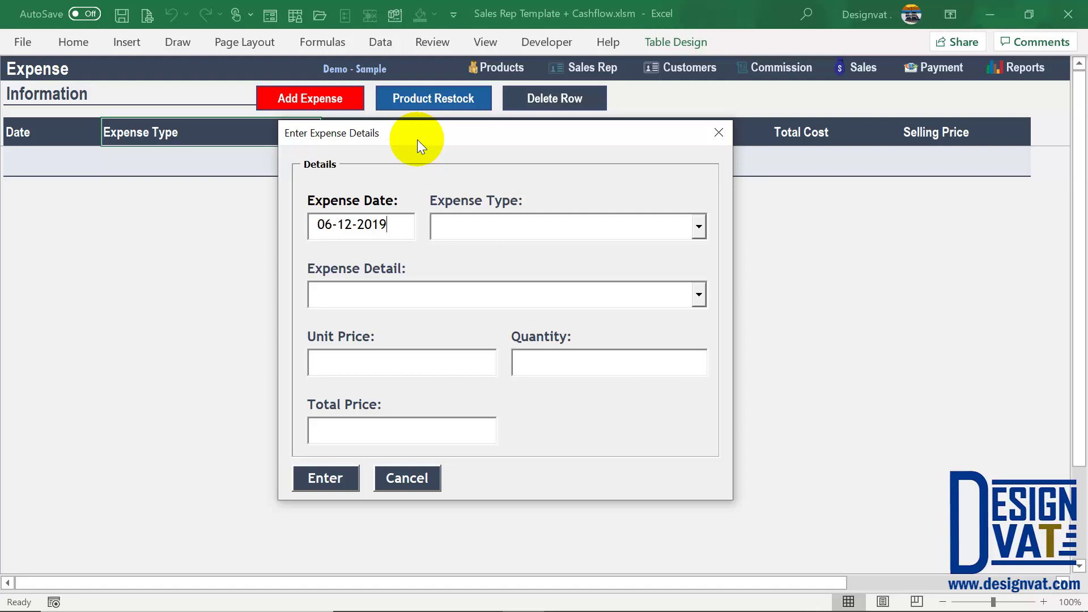
Step: Change the expense date's month from 12 to 2, giving 06-2-2019
{"action": "left_click_drag", "start_coordinate": [401, 224], "coordinate": [311, 221]}
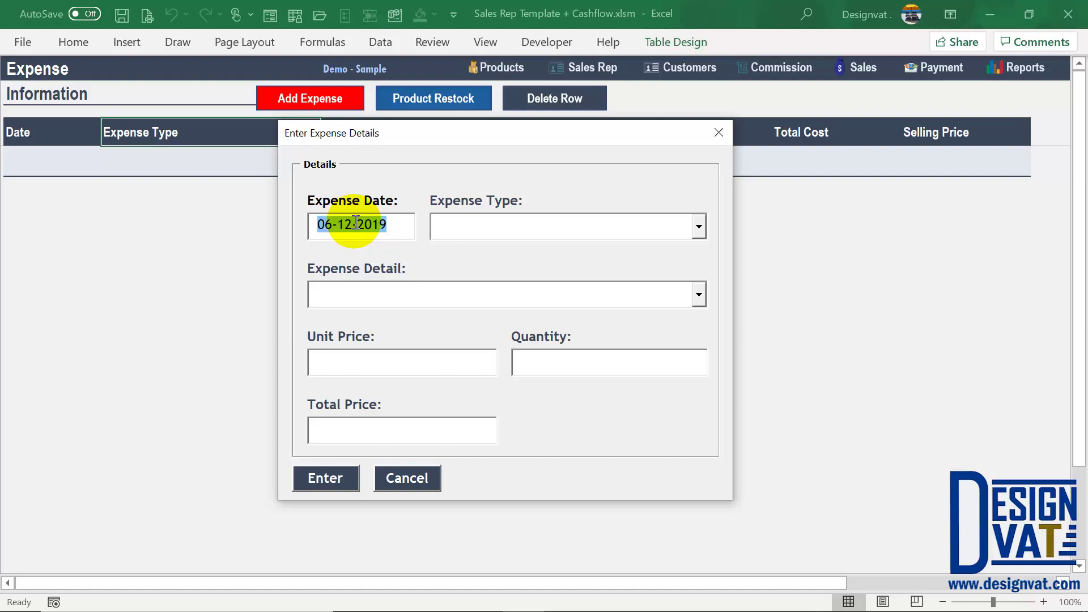
{"action": "left_click", "coordinate": [355, 221]}
{"action": "key", "text": "BackSpace"}
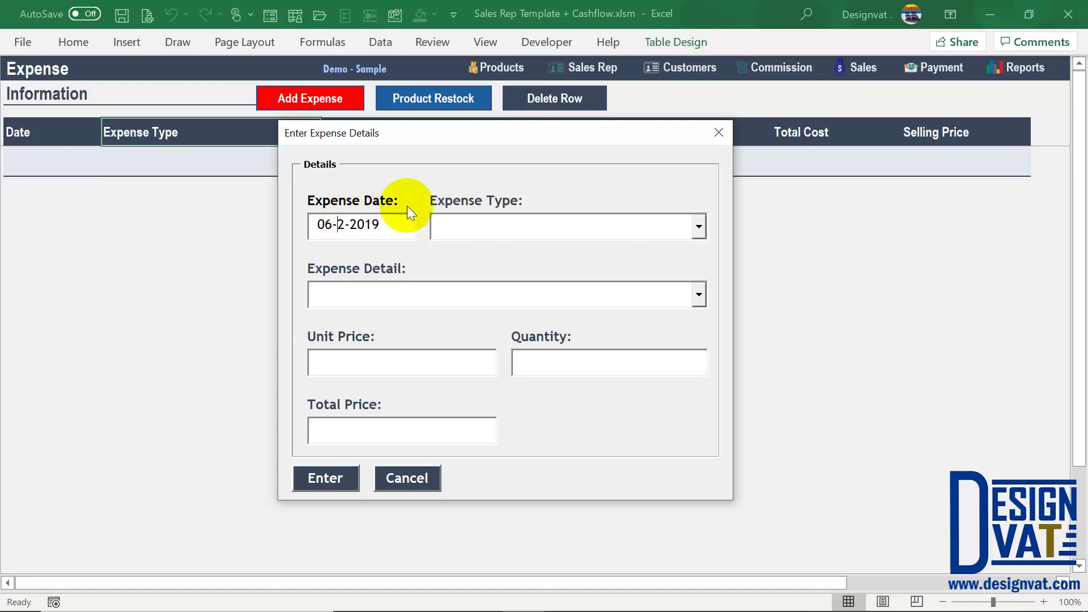
{"action": "left_click_drag", "start_coordinate": [389, 223], "coordinate": [267, 224]}
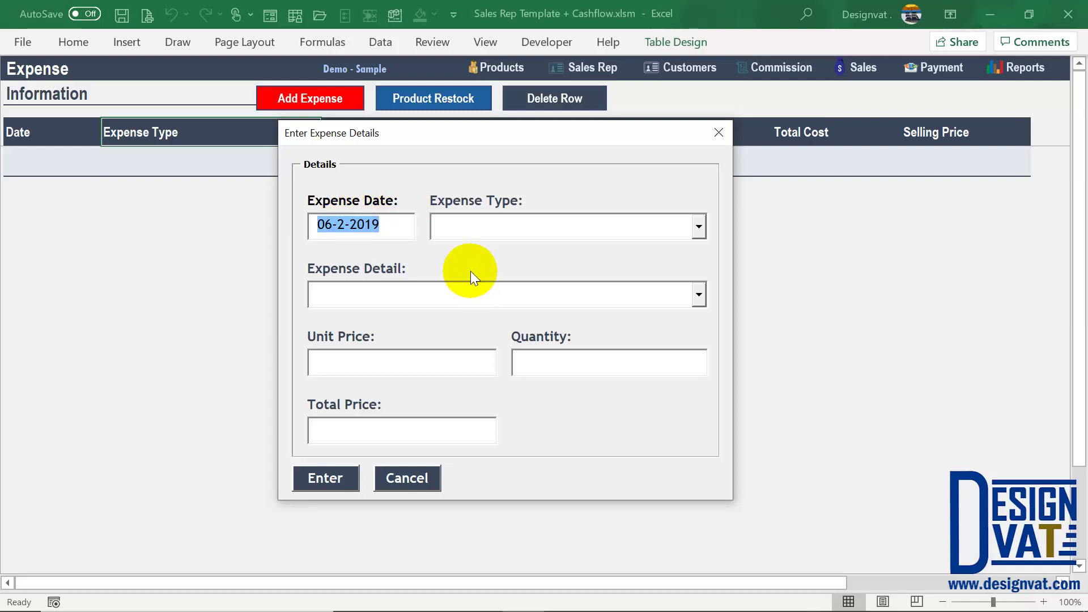
{"action": "left_click", "coordinate": [504, 227]}
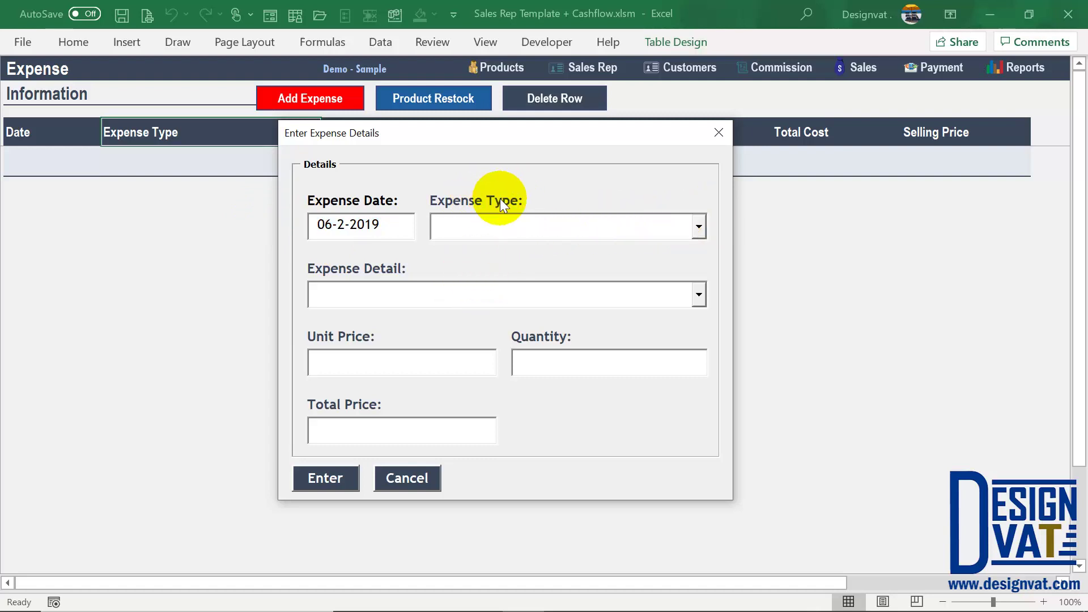
Step: Browse the Expense Type list and close it without choosing
{"action": "left_click", "coordinate": [699, 227]}
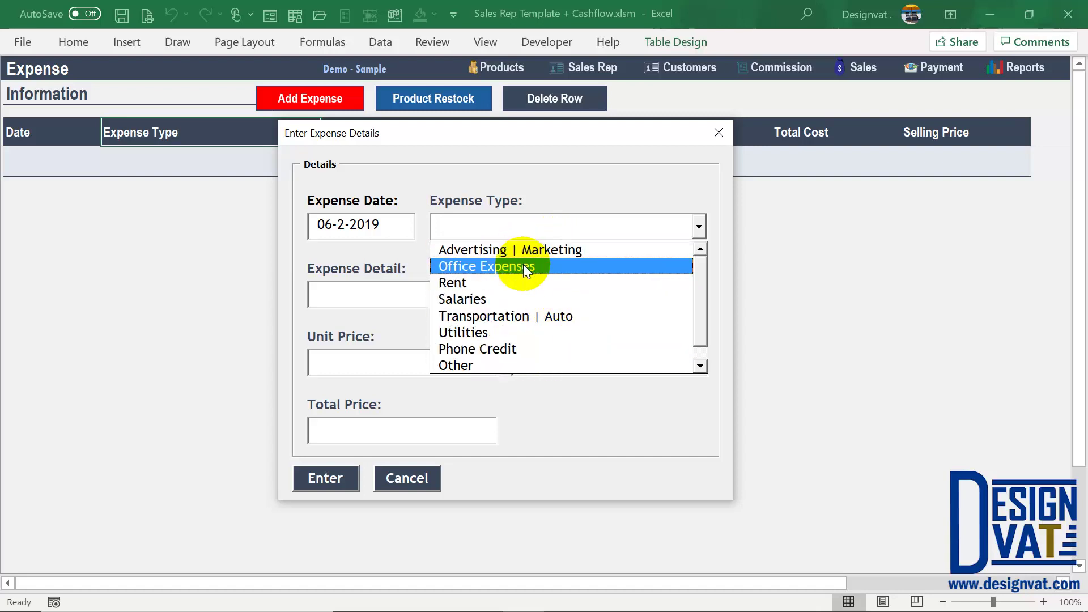
{"action": "scroll", "coordinate": [698, 329], "scroll_direction": "down", "scroll_amount": 1}
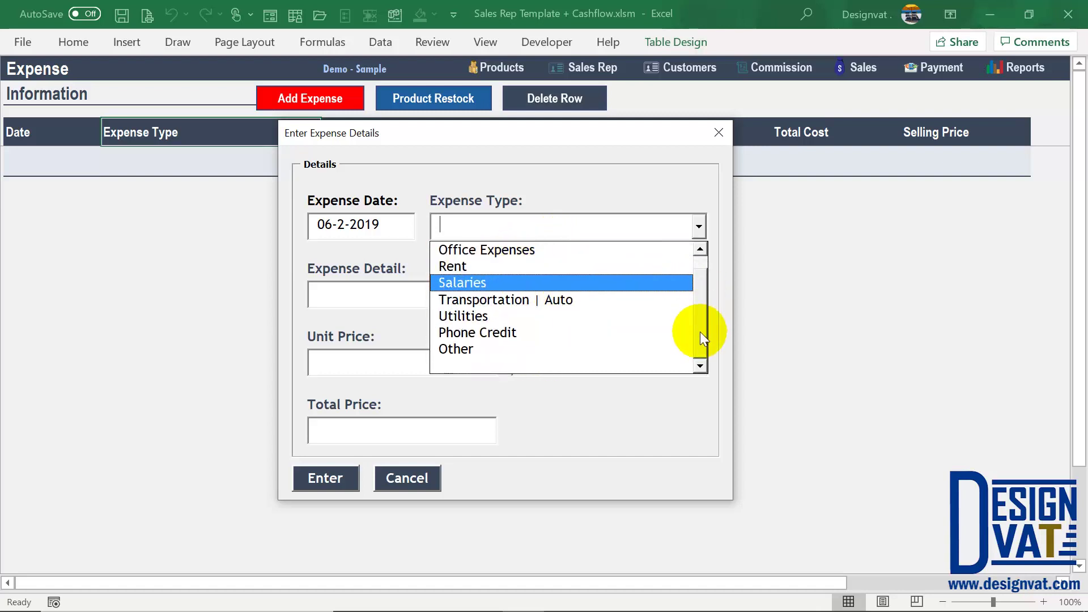
{"action": "scroll", "coordinate": [697, 326], "scroll_direction": "up", "scroll_amount": 1}
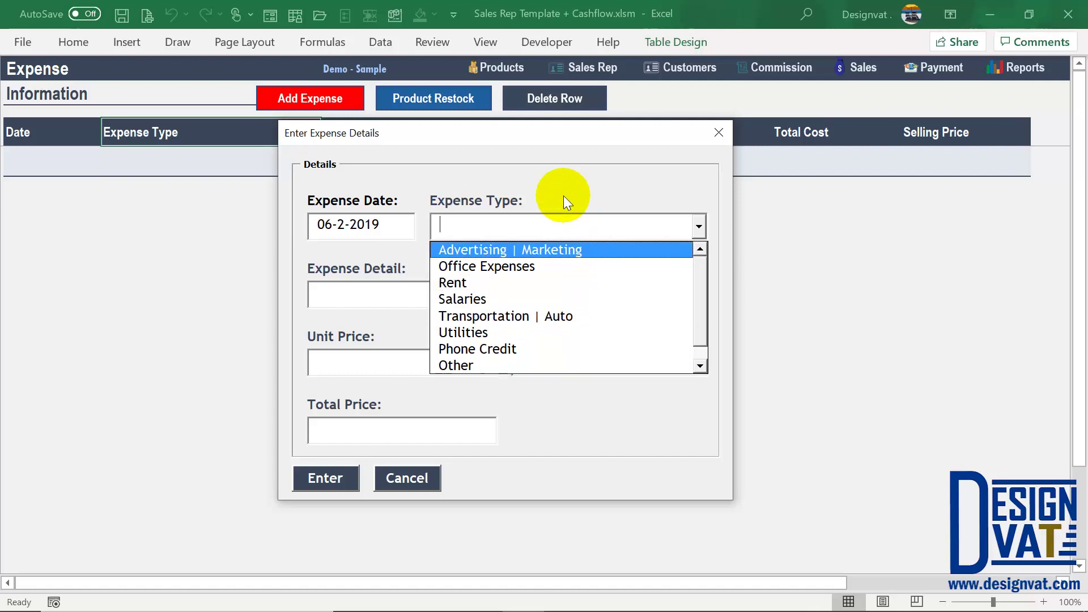
{"action": "left_click", "coordinate": [396, 221]}
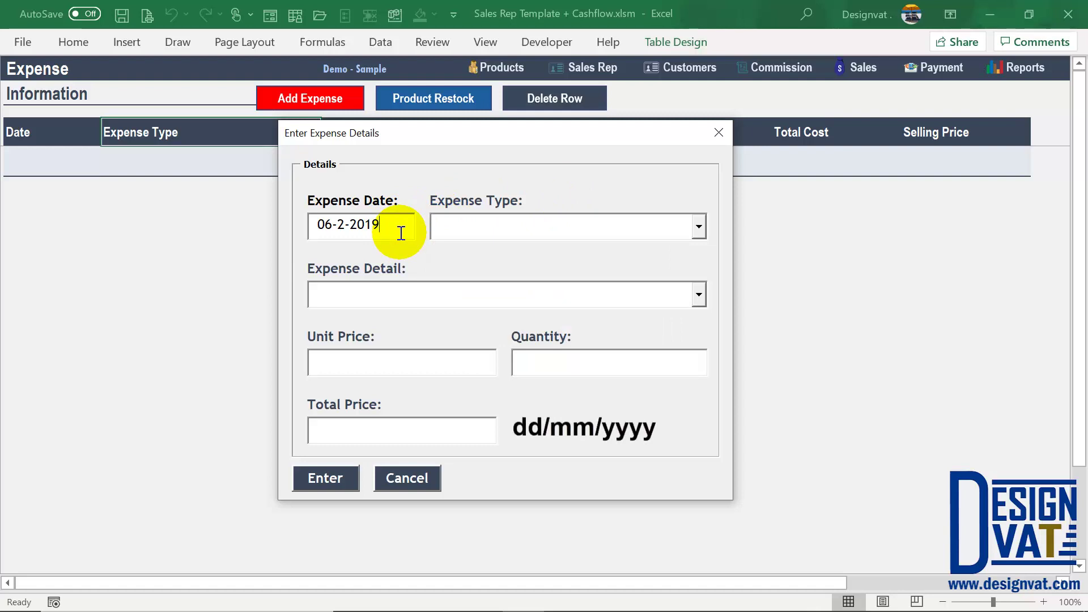
Step: Inspect the day, month and year parts of the 06-2-2019 date
{"action": "double_click", "coordinate": [324, 224]}
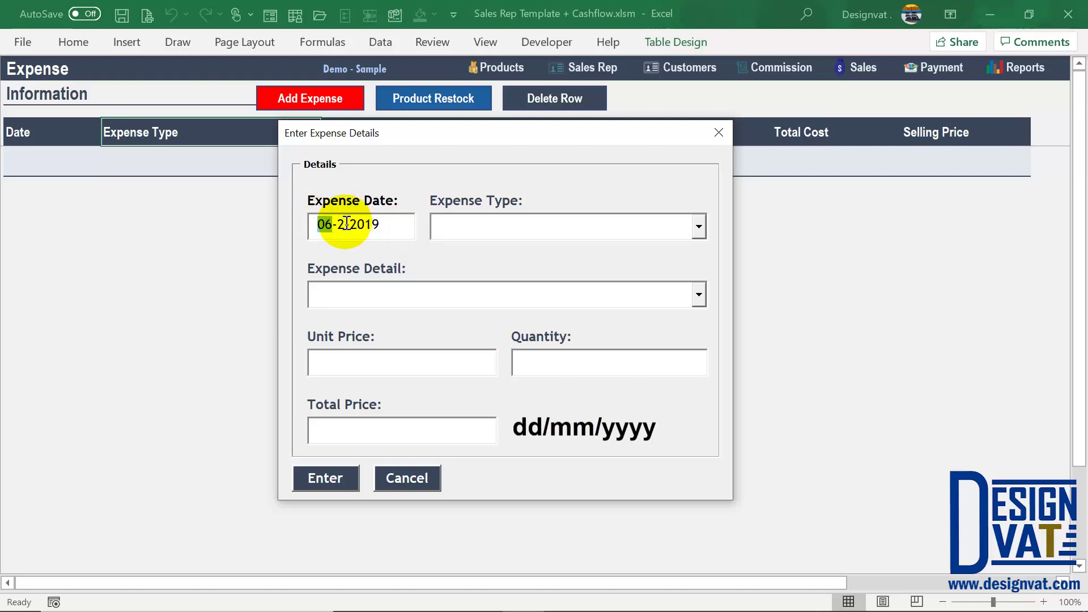
{"action": "double_click", "coordinate": [340, 224]}
{"action": "double_click", "coordinate": [353, 225]}
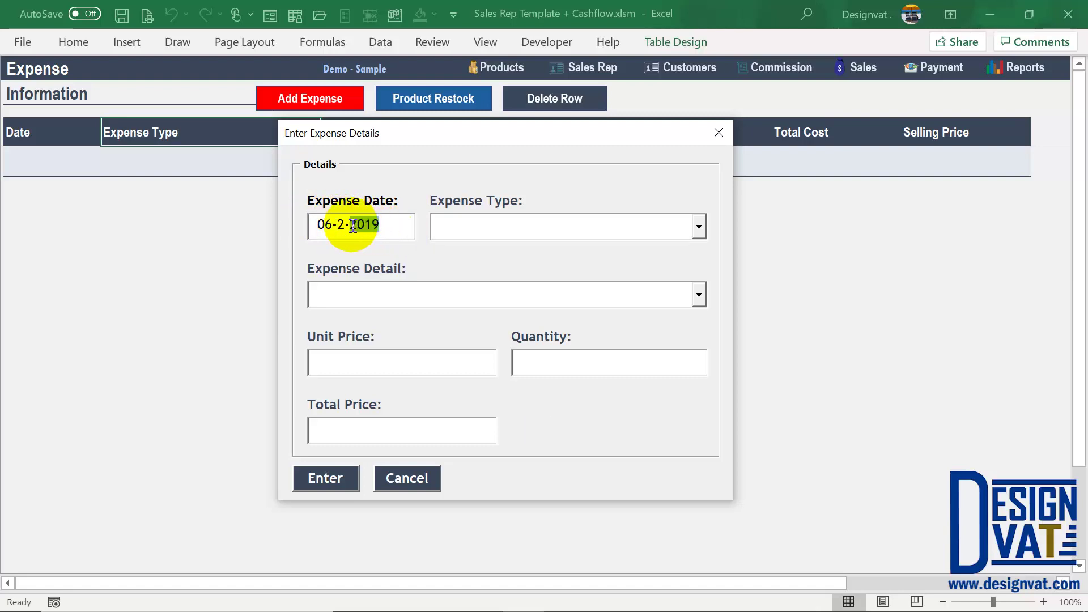
{"action": "left_click", "coordinate": [381, 227]}
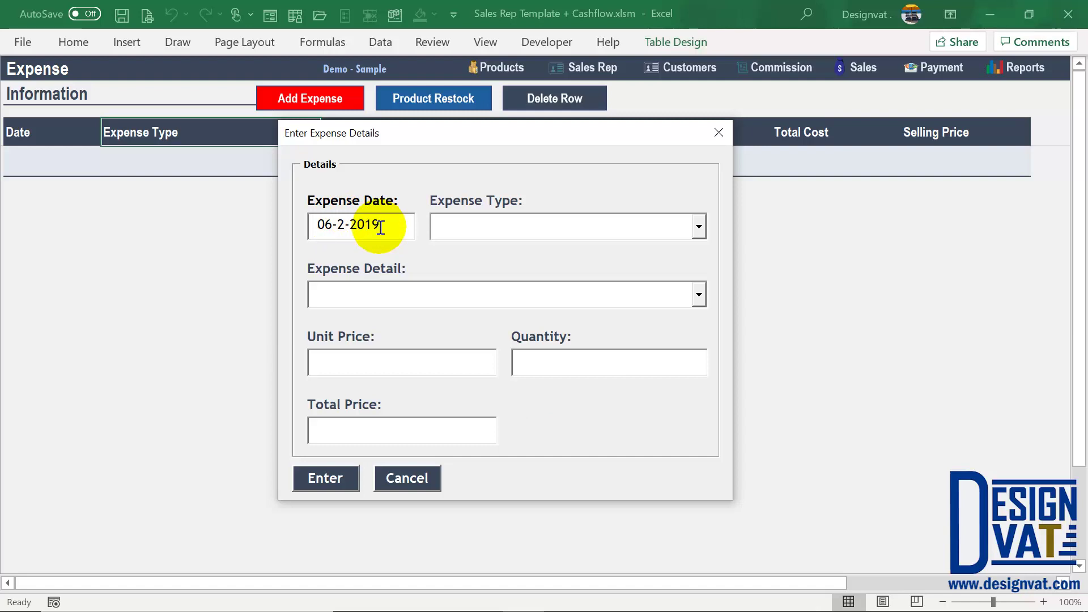
{"action": "left_click_drag", "start_coordinate": [381, 227], "coordinate": [320, 224]}
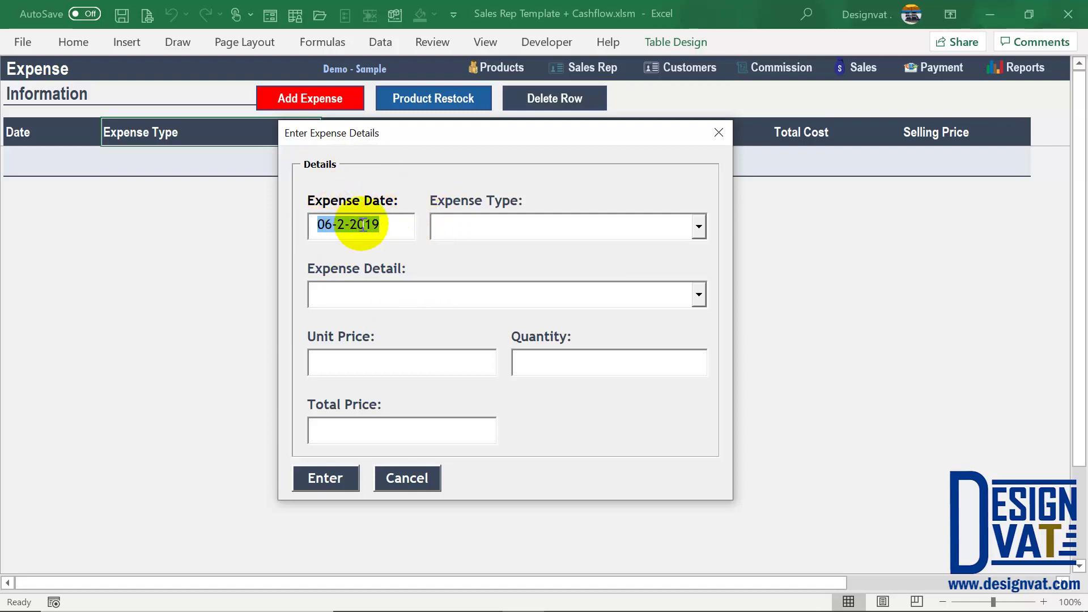
Step: Set the expense type to Advertising | Marketing
{"action": "left_click", "coordinate": [470, 222]}
{"action": "left_click", "coordinate": [700, 226]}
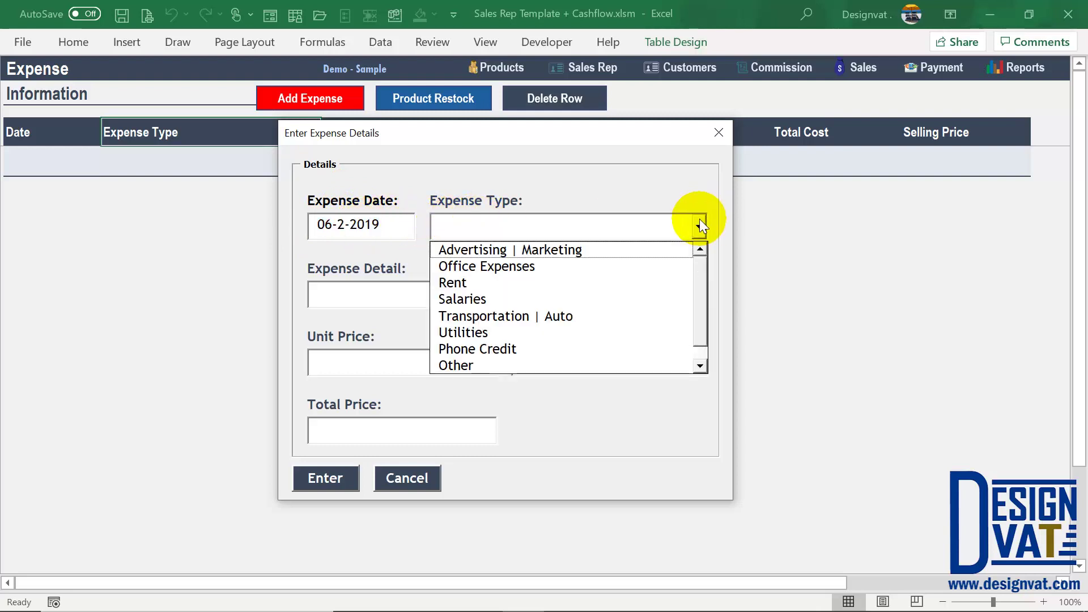
{"action": "left_click", "coordinate": [540, 252]}
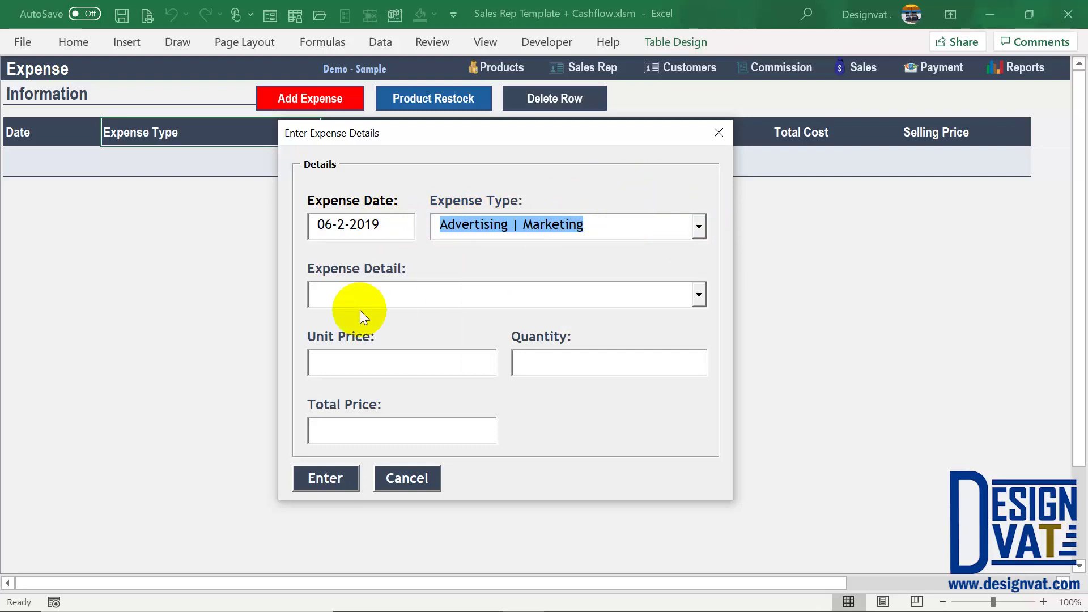
{"action": "left_click", "coordinate": [328, 293]}
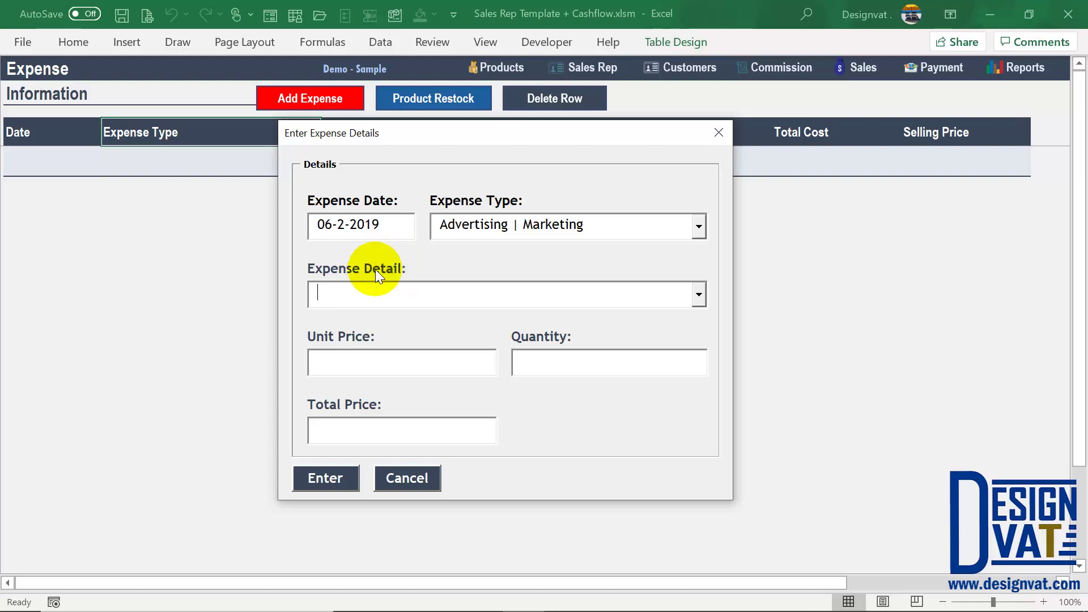
{"action": "left_click", "coordinate": [622, 226]}
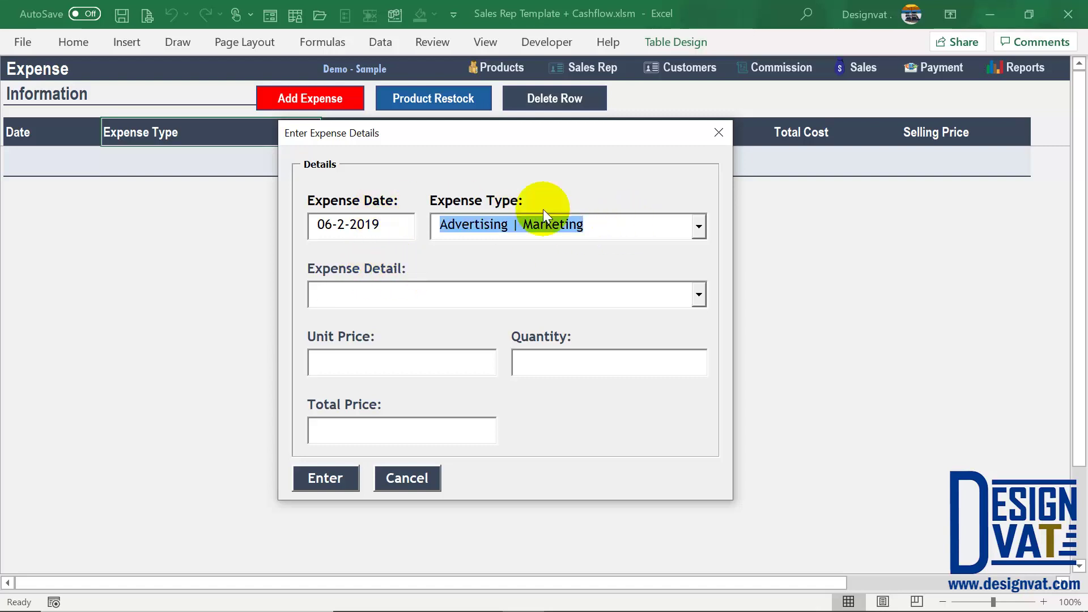
Step: Enter 'Facebook Ads - Product 1' as the expense detail, fixing typos
{"action": "left_click", "coordinate": [394, 305]}
{"action": "type", "text": "FAcebook Ads"}
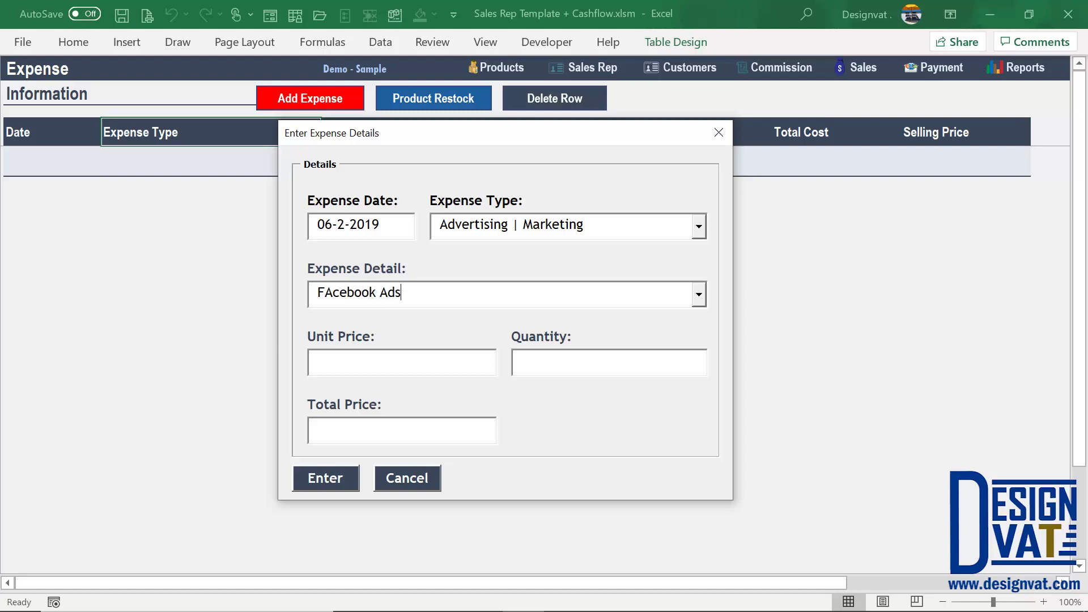
{"action": "type", "text": " -"}
{"action": "key", "text": "BackSpace"}
{"action": "key", "text": "BackSpace"}
{"action": "type", "text": "- Product"}
{"action": "left_click", "coordinate": [332, 292]}
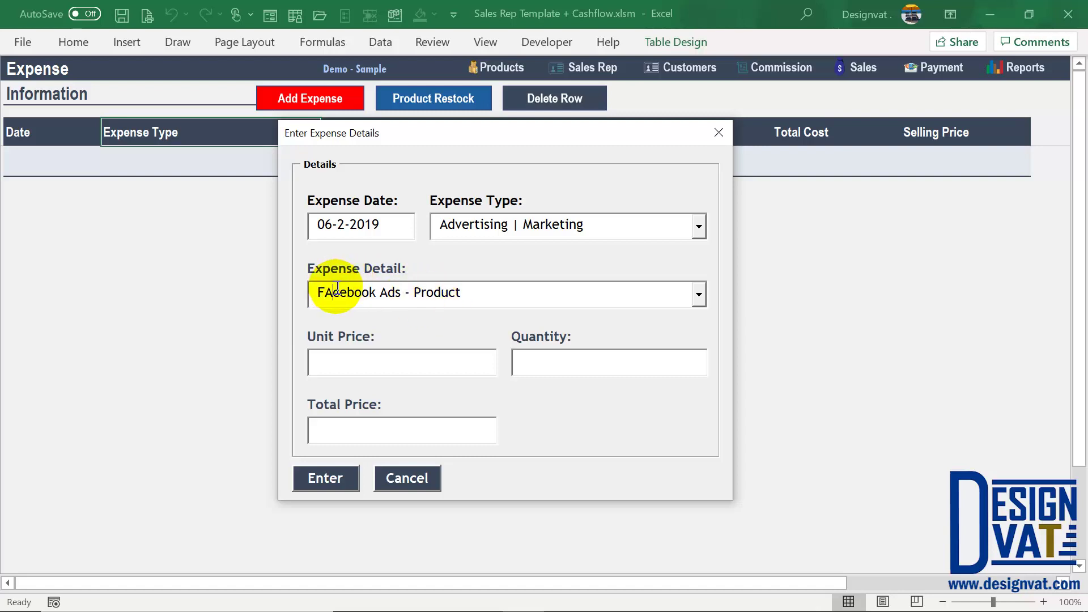
{"action": "key", "text": "BackSpace"}
{"action": "type", "text": "a"}
{"action": "left_click", "coordinate": [468, 292]}
{"action": "type", "text": "1"}
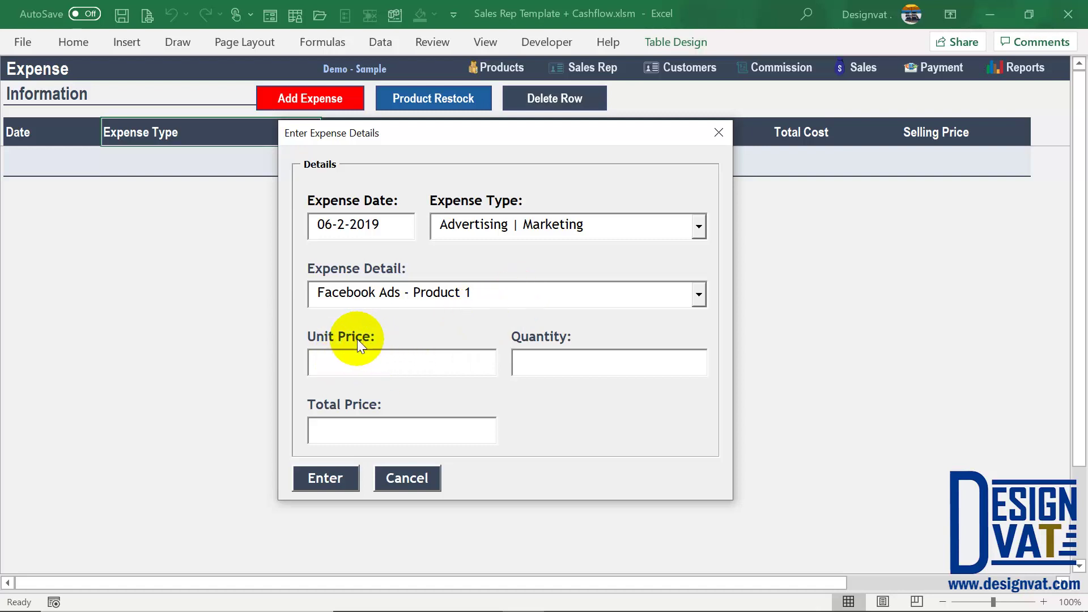
{"action": "key", "text": "Tab"}
Step: Set quantity 5 and unit price 2000, giving a 10,000.00 total
{"action": "type", "text": "100"}
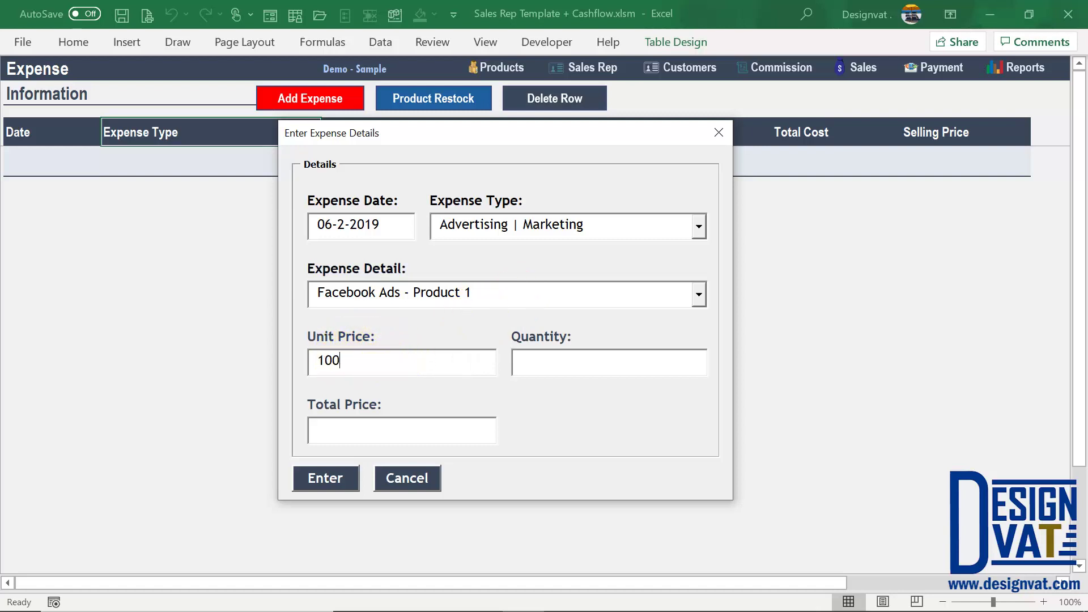
{"action": "key", "text": "Tab"}
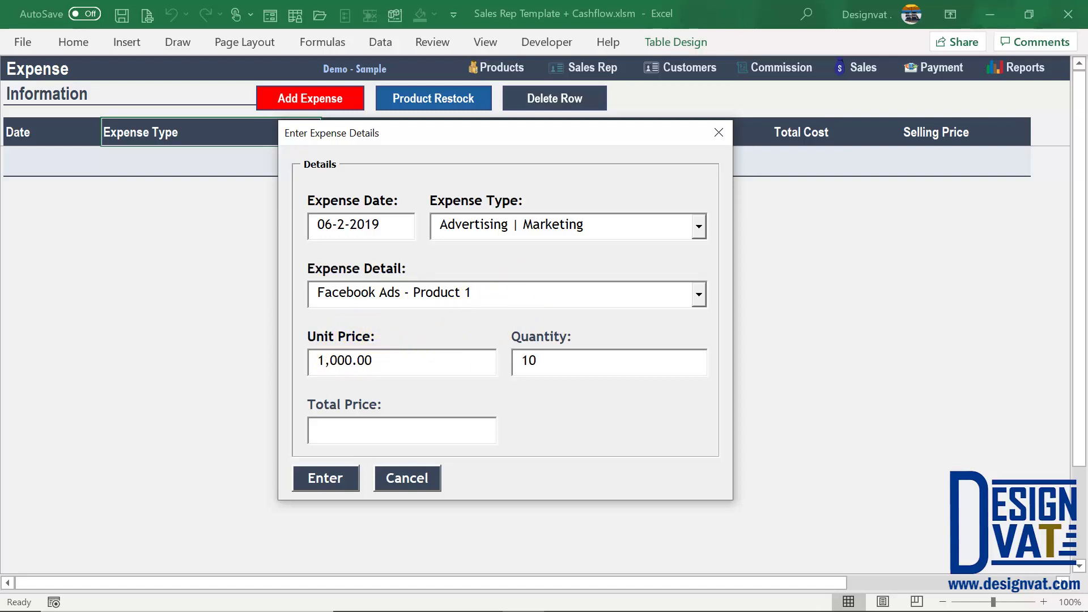
{"action": "key", "text": "Tab"}
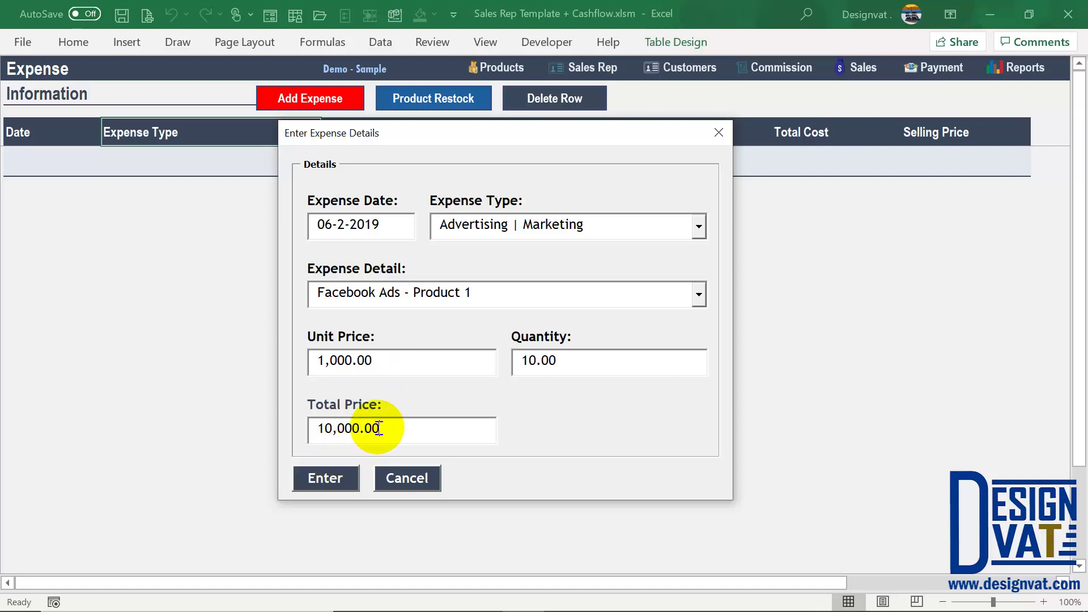
{"action": "left_click_drag", "start_coordinate": [380, 428], "coordinate": [310, 428]}
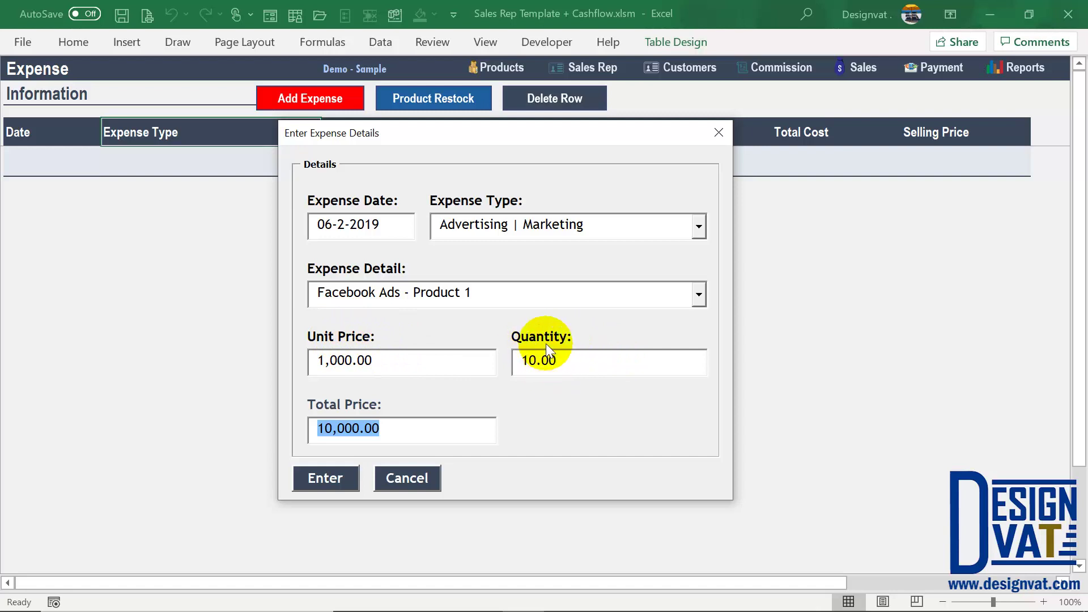
{"action": "left_click_drag", "start_coordinate": [564, 361], "coordinate": [536, 361]}
{"action": "type", "text": "5"}
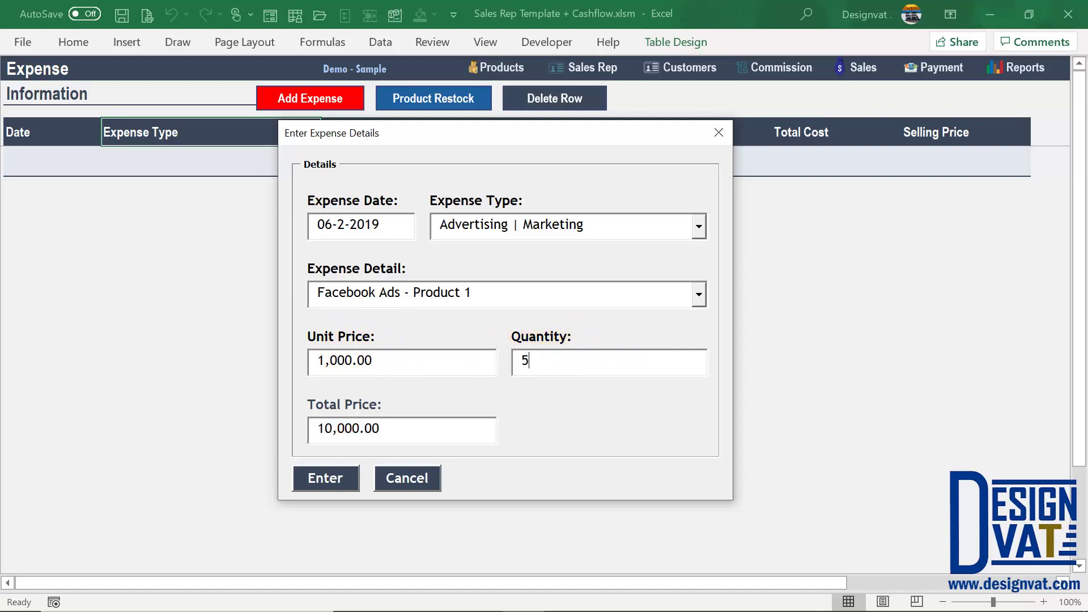
{"action": "left_click_drag", "start_coordinate": [403, 427], "coordinate": [258, 428]}
{"action": "left_click_drag", "start_coordinate": [440, 363], "coordinate": [272, 357]}
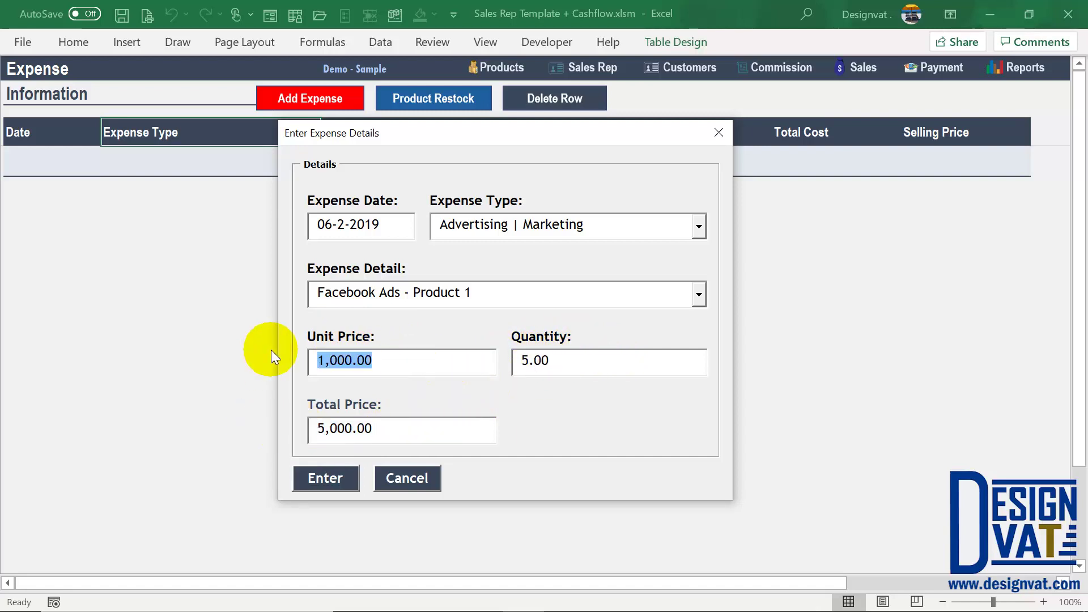
{"action": "type", "text": "2000"}
{"action": "key", "text": "Tab"}
{"action": "left_click_drag", "start_coordinate": [404, 428], "coordinate": [304, 423]}
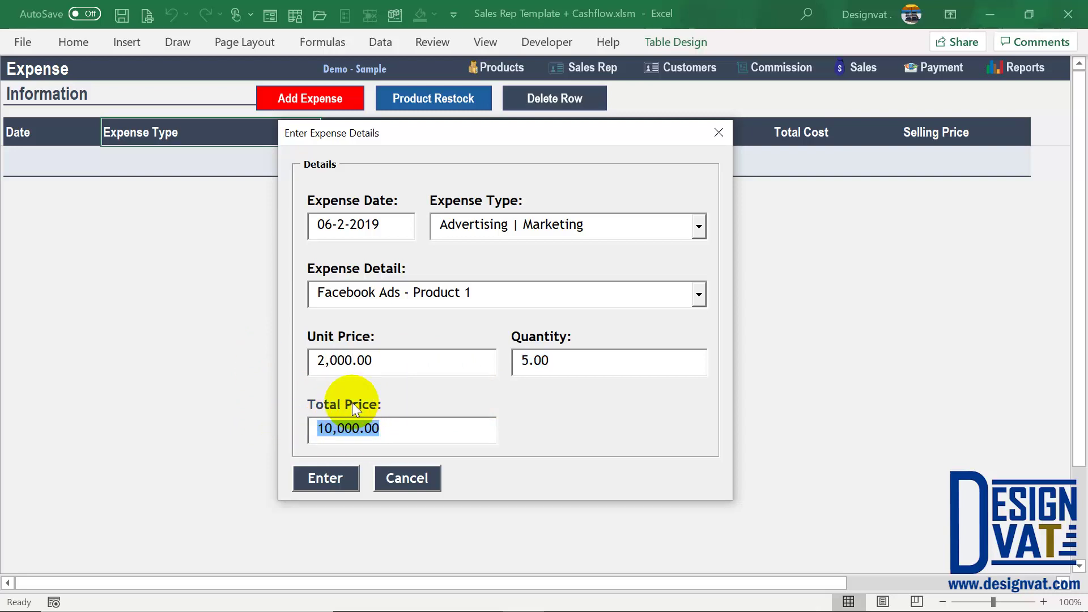
Step: Check the values, submit the expense and dismiss the Expense Added message
{"action": "left_click_drag", "start_coordinate": [394, 364], "coordinate": [286, 362]}
{"action": "left_click_drag", "start_coordinate": [557, 371], "coordinate": [459, 364]}
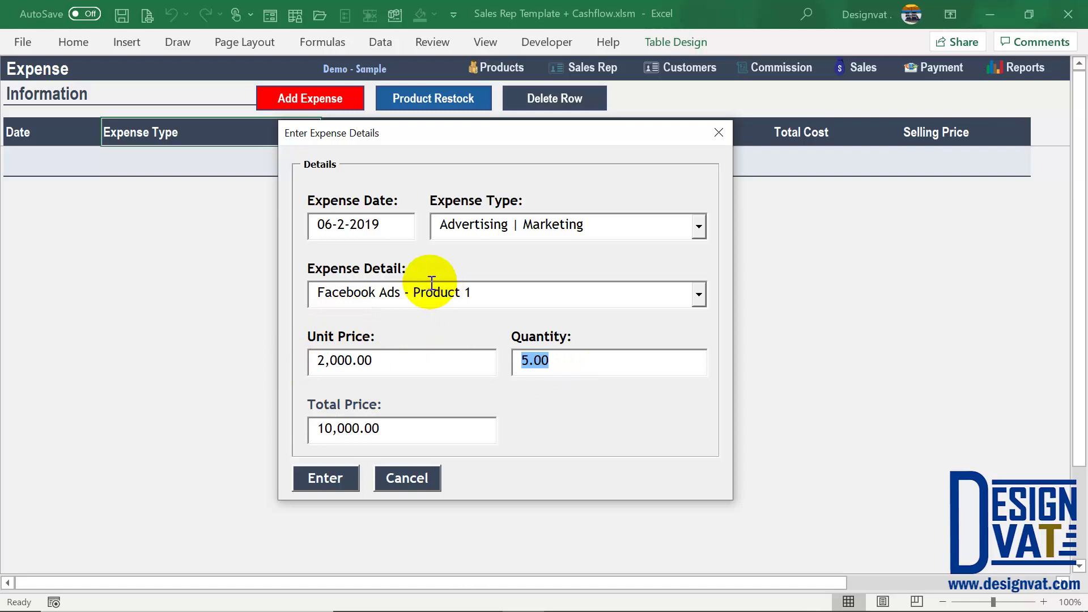
{"action": "left_click", "coordinate": [332, 476]}
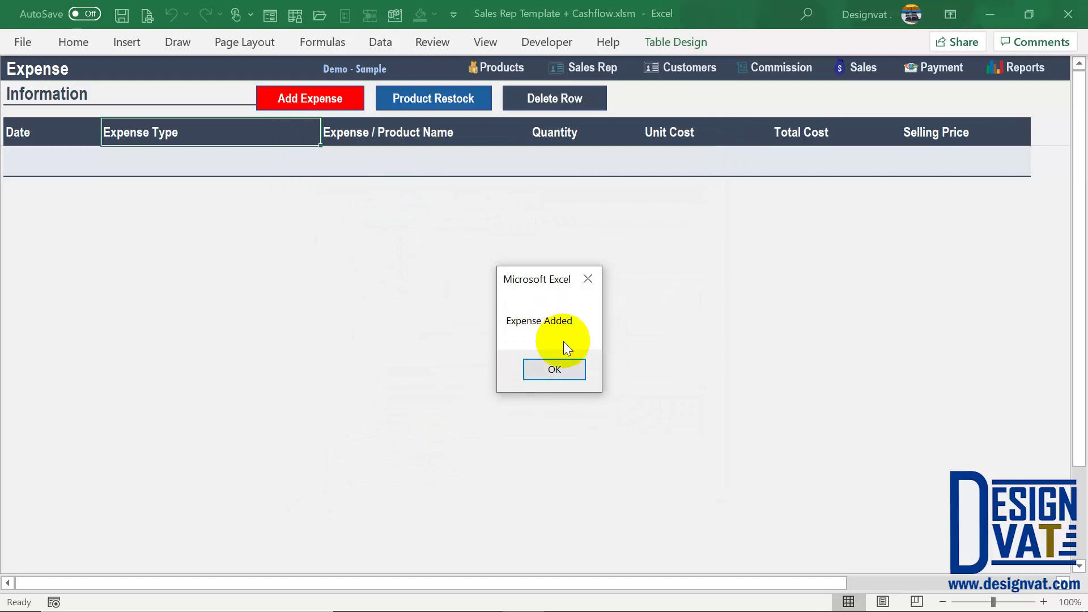
{"action": "left_click", "coordinate": [559, 371]}
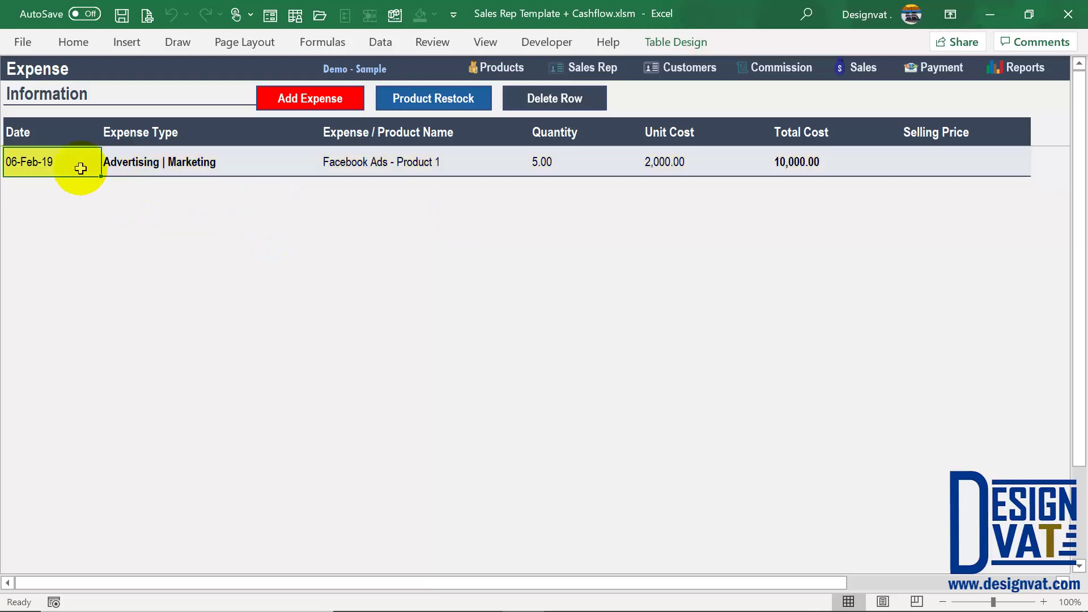
Step: Check the new Advertising | Marketing Facebook Ads row totalling 10,000.00, then begin another expense
{"action": "left_click", "coordinate": [222, 161]}
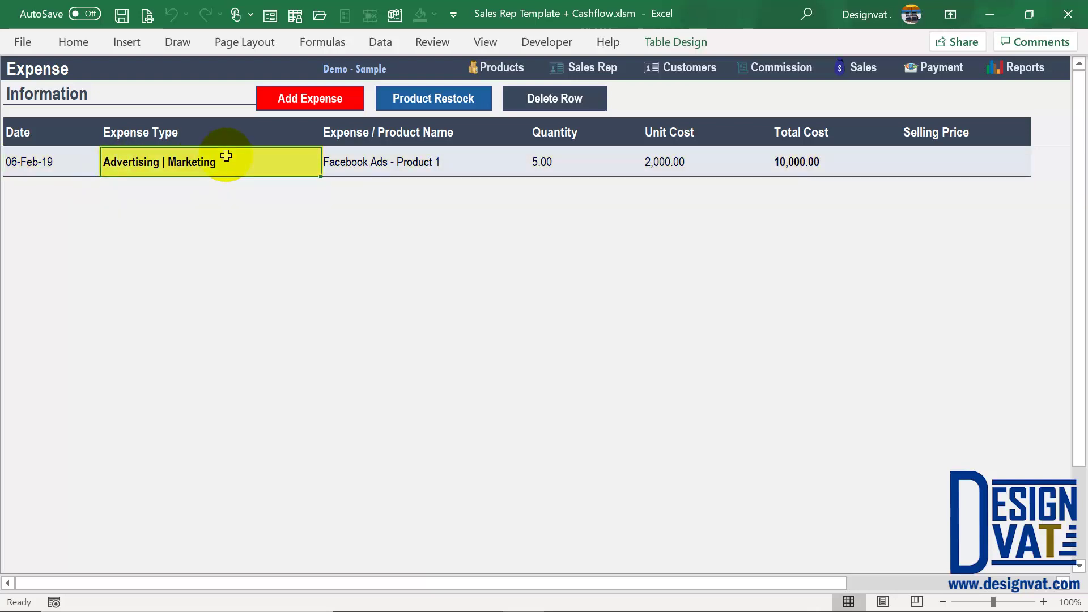
{"action": "left_click", "coordinate": [407, 163]}
{"action": "left_click", "coordinate": [561, 170]}
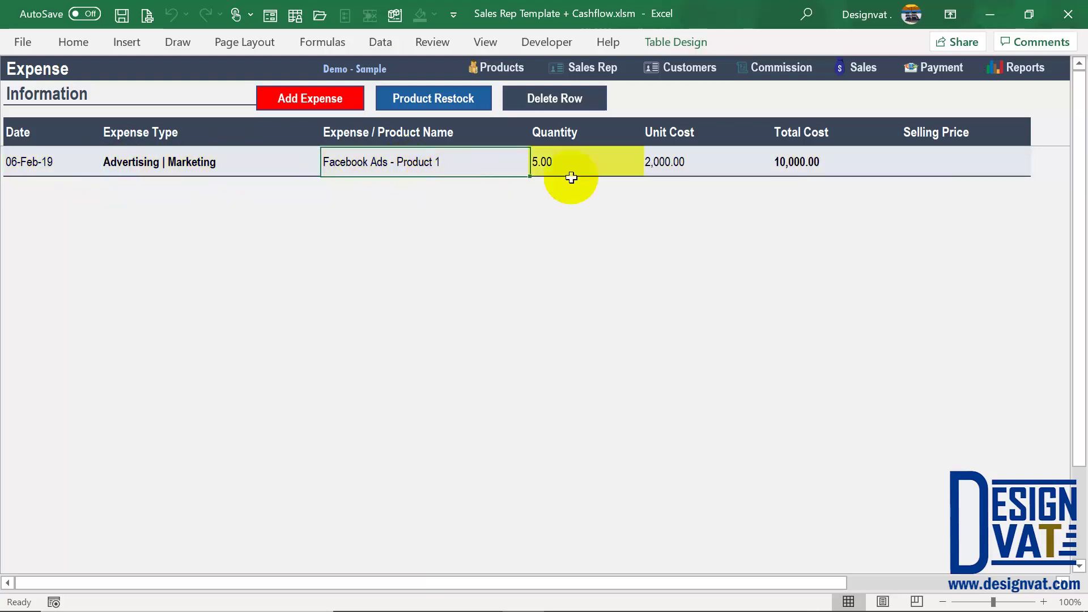
{"action": "left_click", "coordinate": [699, 165]}
{"action": "left_click", "coordinate": [809, 161]}
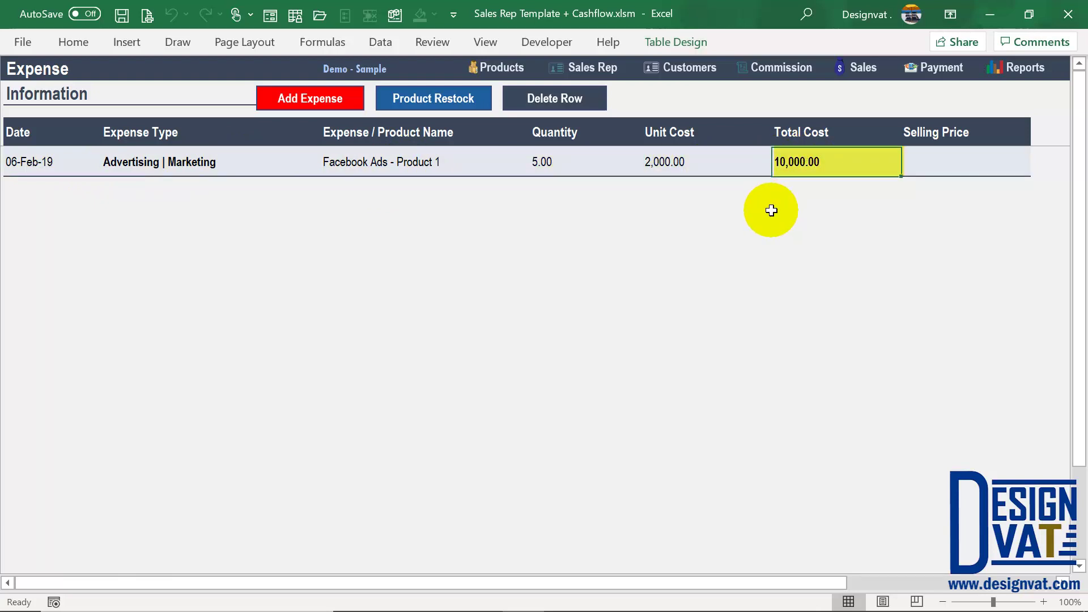
{"action": "left_click", "coordinate": [39, 166]}
{"action": "left_click", "coordinate": [810, 164]}
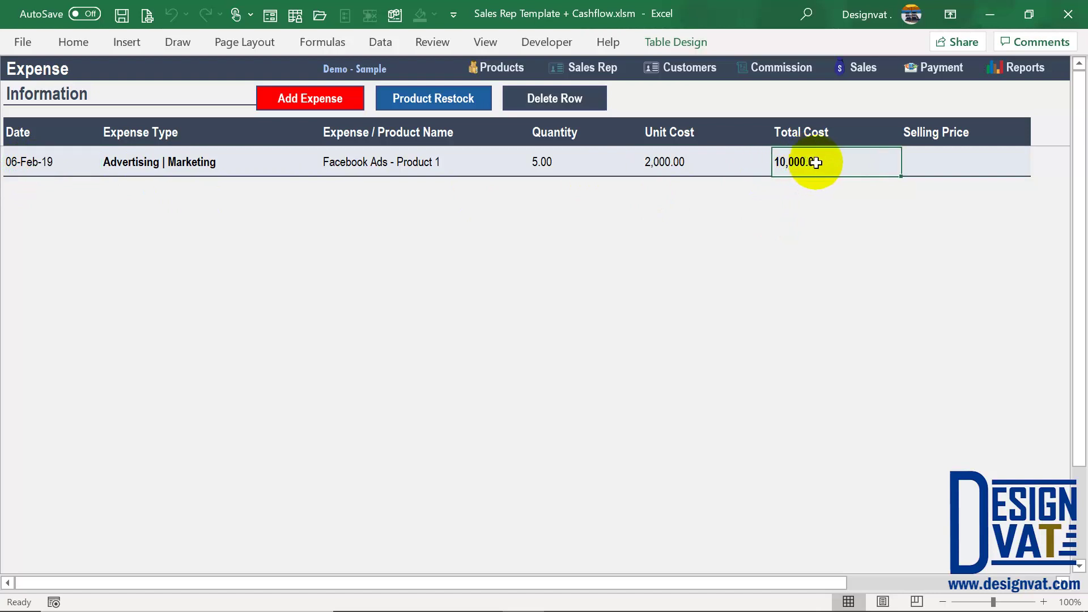
{"action": "left_click", "coordinate": [194, 165]}
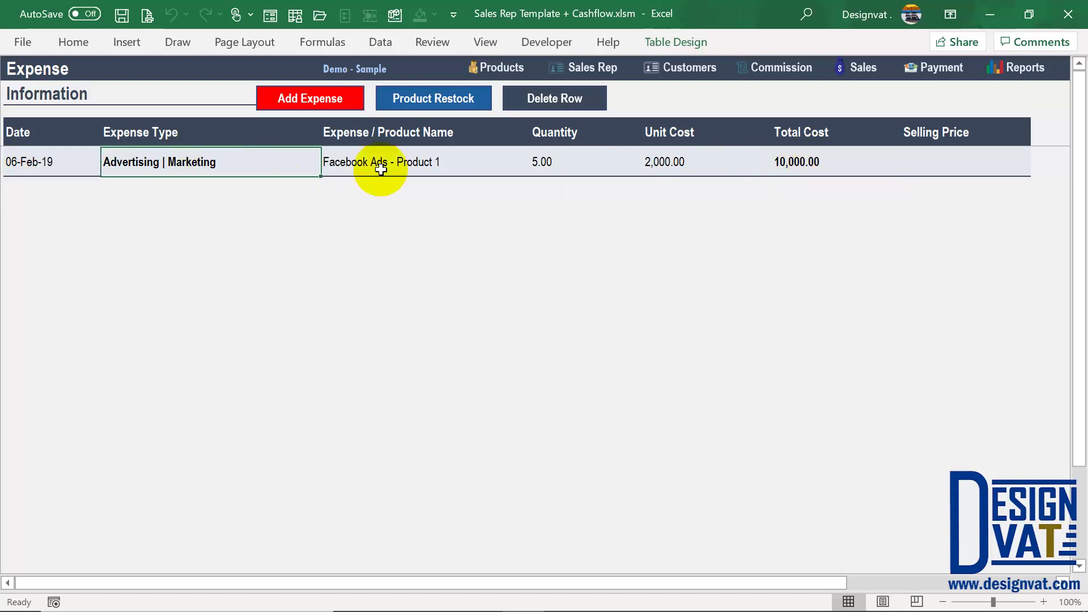
{"action": "left_click", "coordinate": [430, 167]}
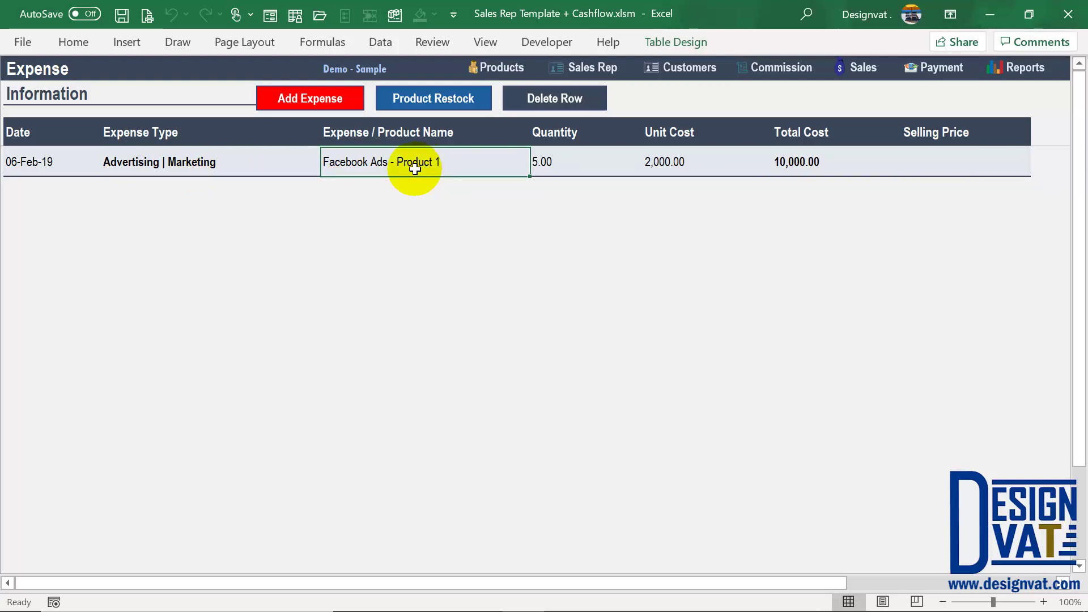
{"action": "left_click", "coordinate": [343, 103]}
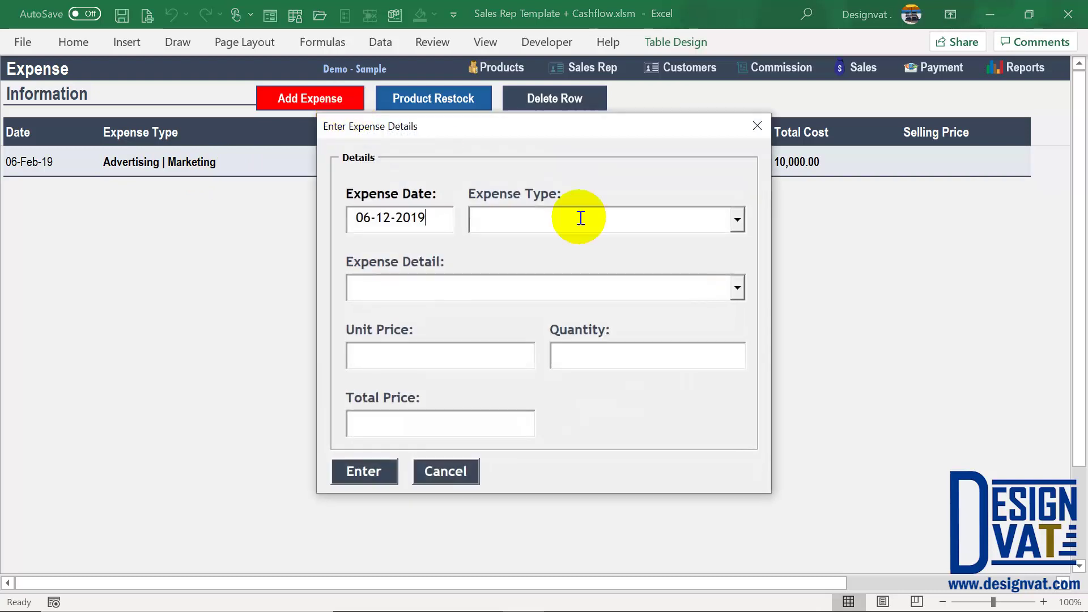
Step: Look through the Expense Type options, then cancel the new expense form
{"action": "left_click", "coordinate": [738, 220]}
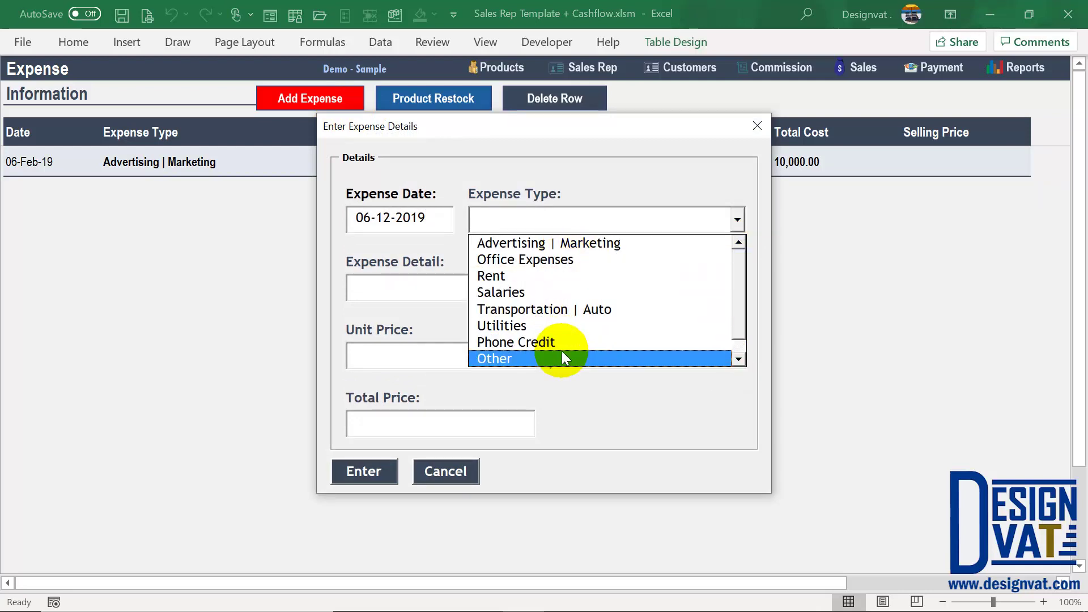
{"action": "left_click", "coordinate": [441, 472]}
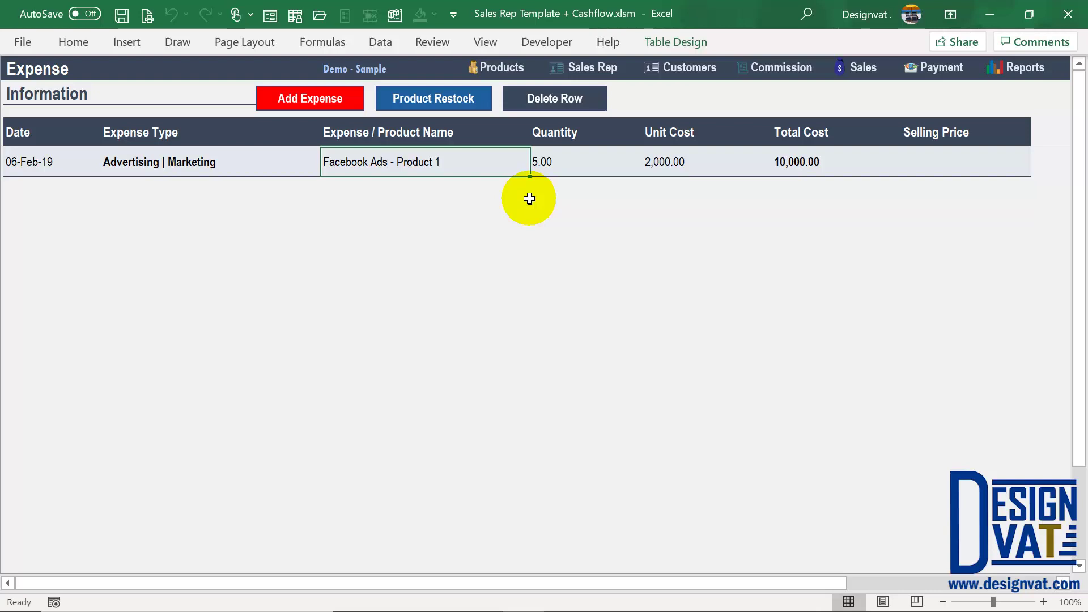
Step: Open the restock form and check its Product Restock expense type
{"action": "left_click", "coordinate": [440, 101]}
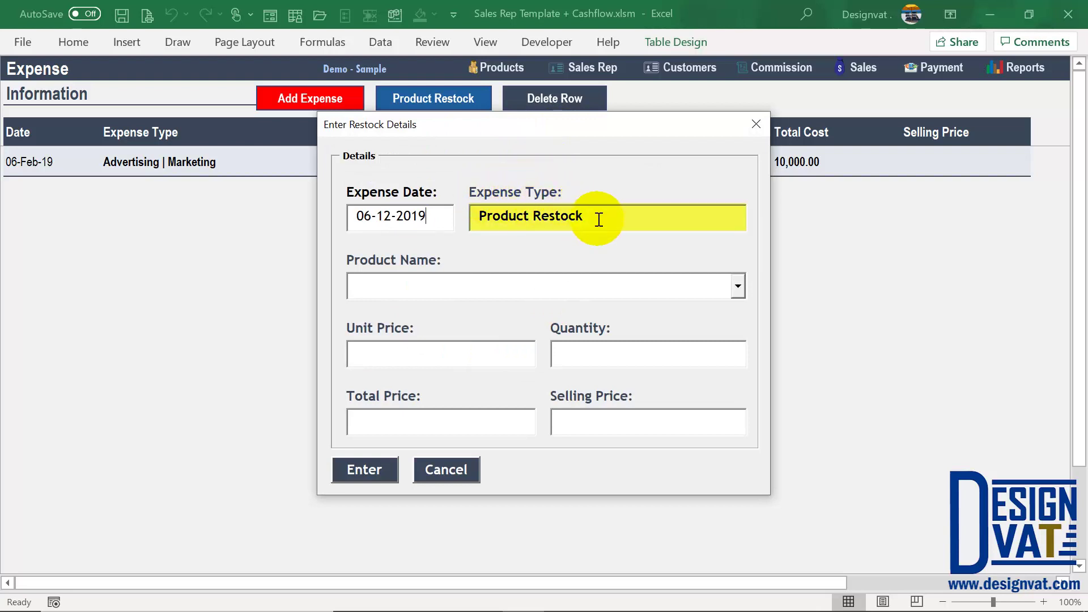
{"action": "left_click_drag", "start_coordinate": [592, 218], "coordinate": [478, 217]}
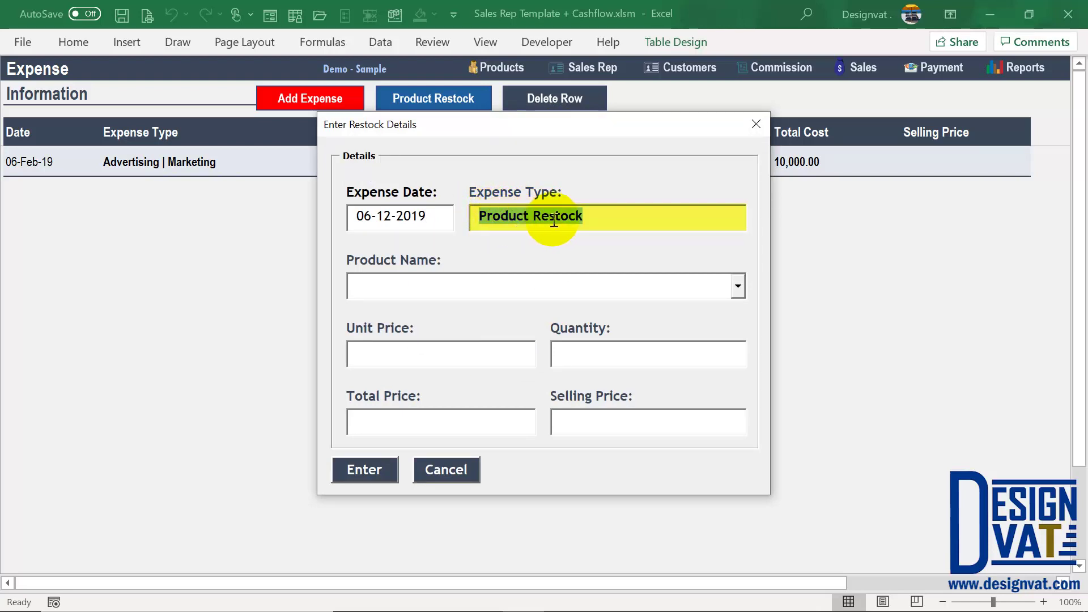
{"action": "left_click", "coordinate": [519, 214]}
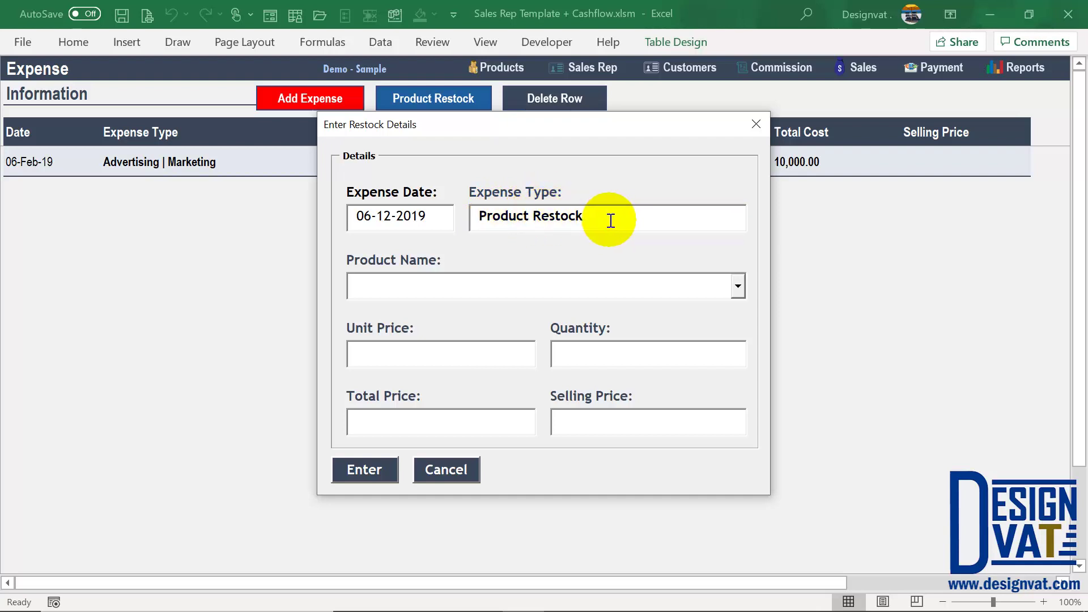
{"action": "left_click_drag", "start_coordinate": [609, 221], "coordinate": [474, 215]}
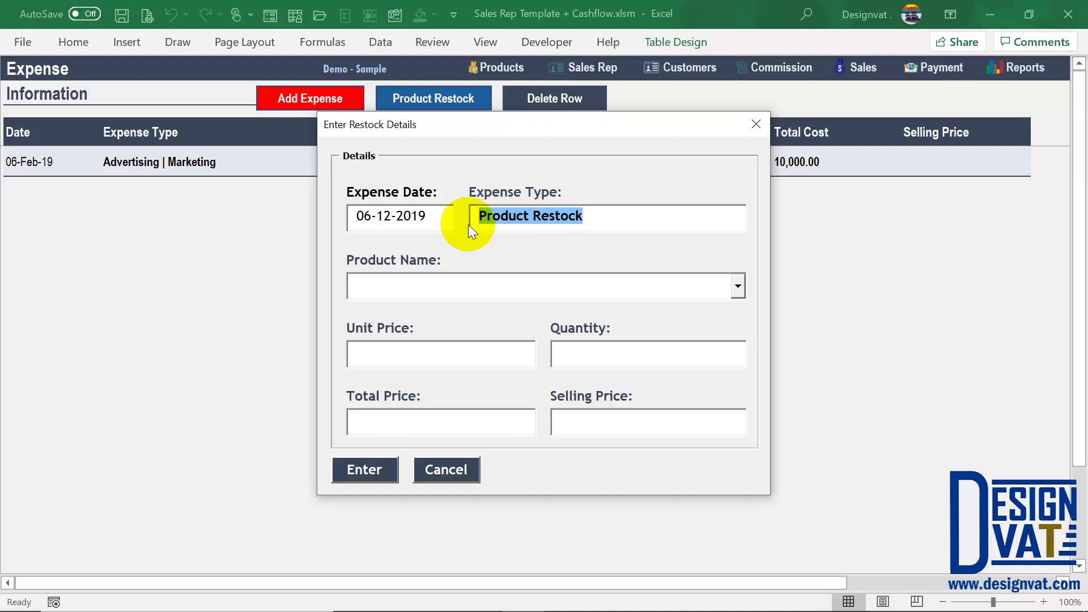
Step: Change the expense date from 06-12-2019 to 16-2-2019 and show the product list
{"action": "left_click", "coordinate": [386, 216]}
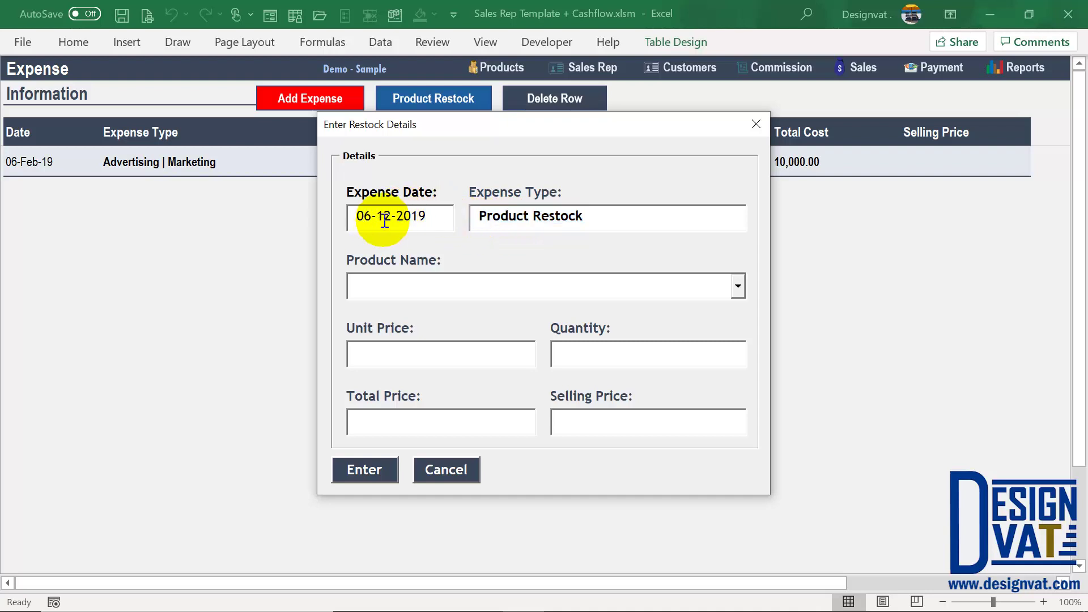
{"action": "key", "text": "BackSpace"}
{"action": "left_click", "coordinate": [364, 216]}
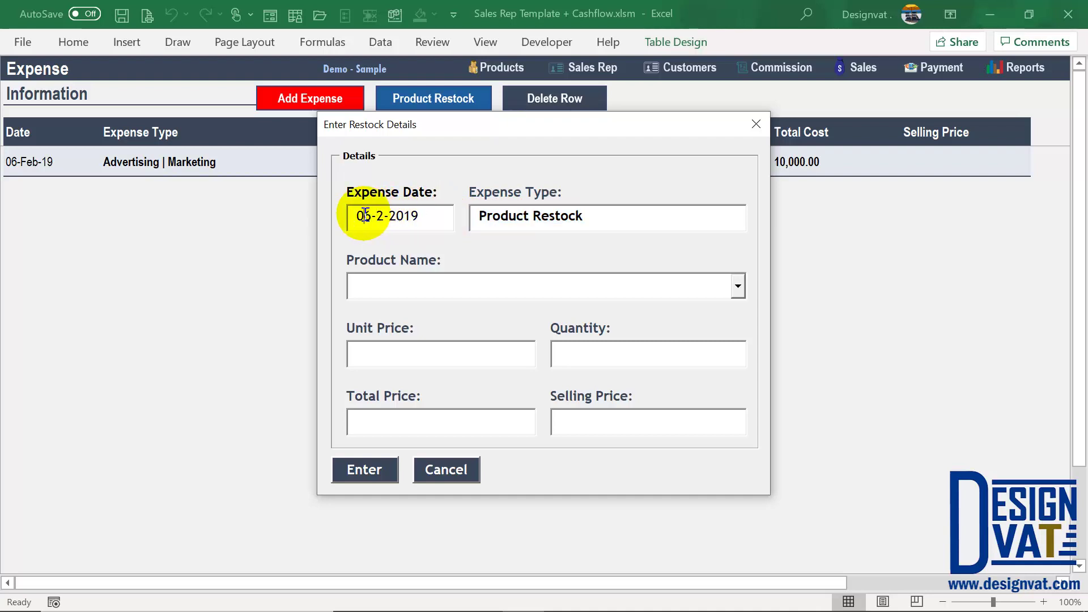
{"action": "key", "text": "BackSpace"}
{"action": "type", "text": "1"}
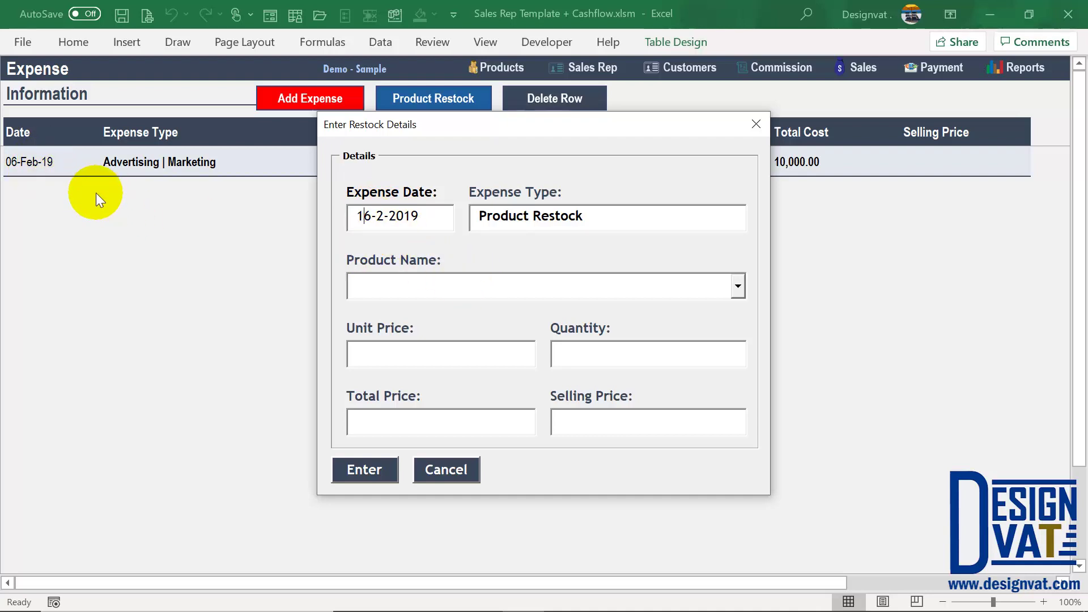
{"action": "left_click", "coordinate": [414, 284]}
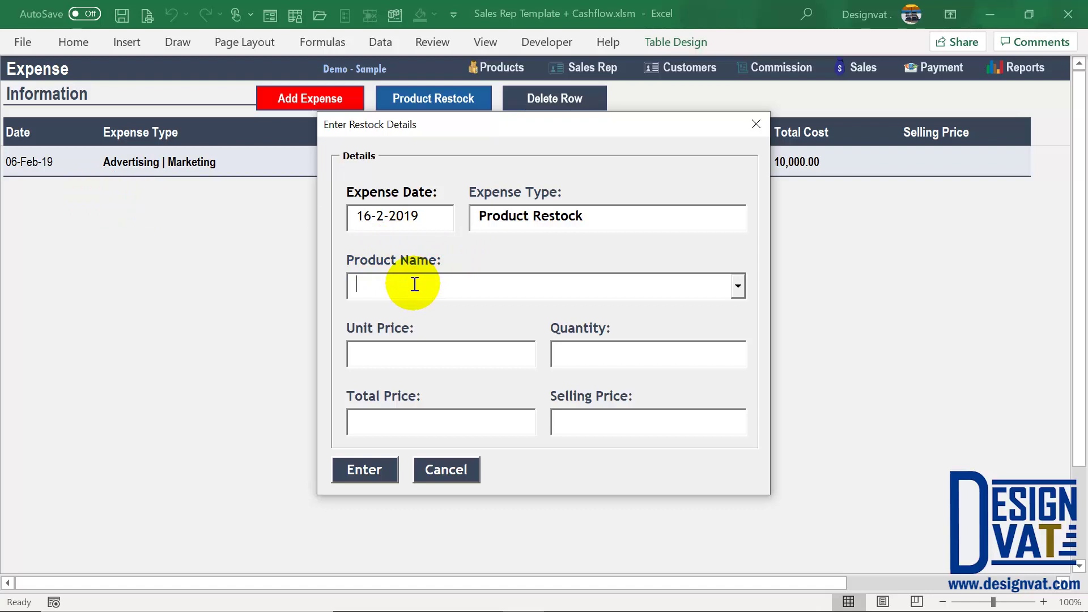
{"action": "left_click", "coordinate": [738, 287]}
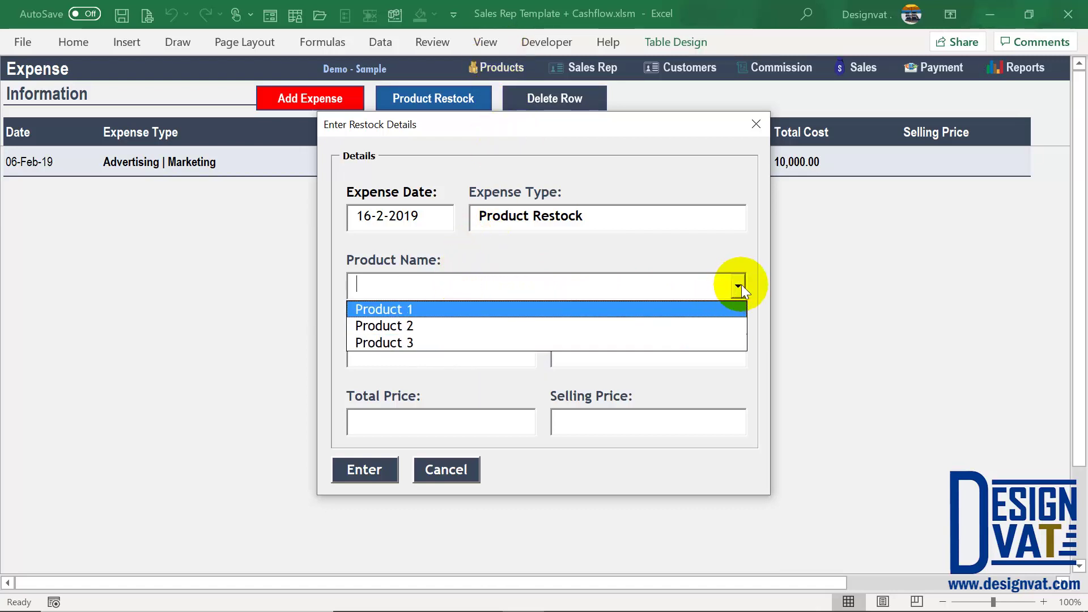
Step: Restock Product 1: unit price 150, quantity 20, totalling 3,000.00
{"action": "left_click", "coordinate": [408, 309]}
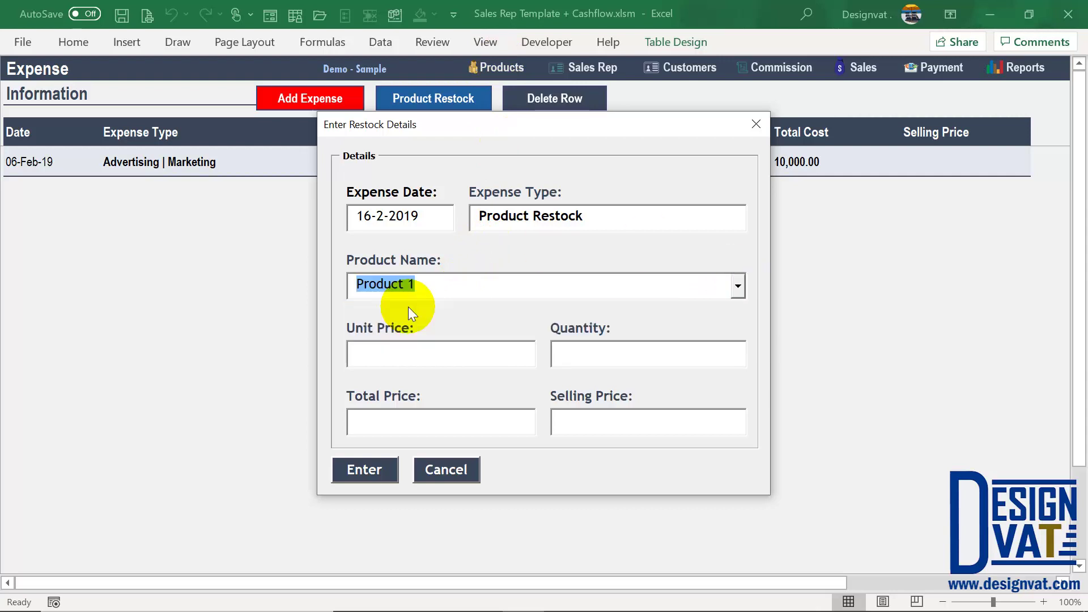
{"action": "key", "text": "Tab"}
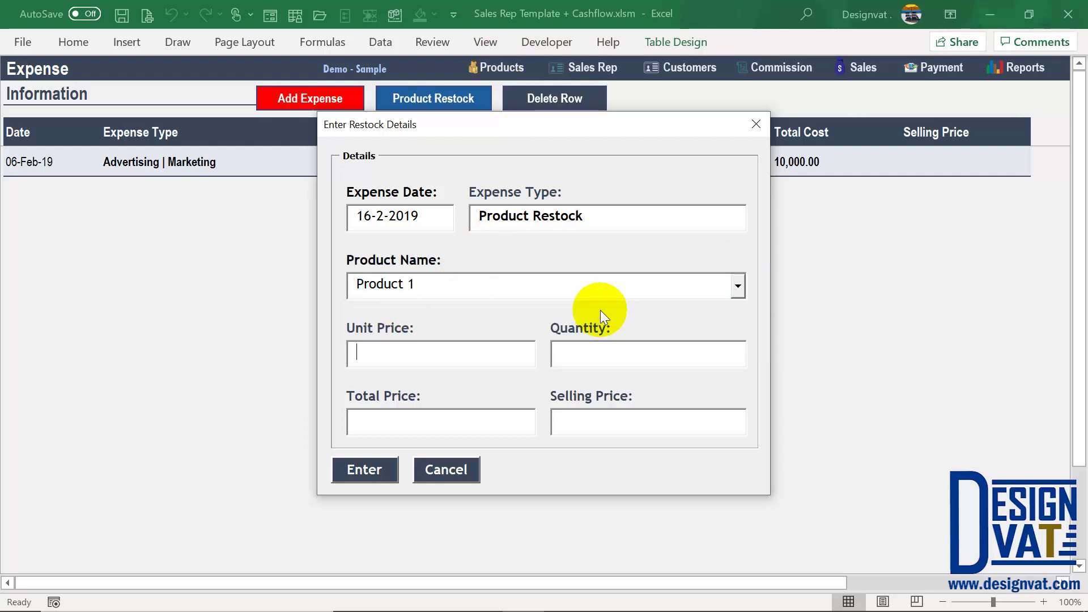
{"action": "type", "text": "150"}
{"action": "key", "text": "Tab"}
{"action": "type", "text": "2"}
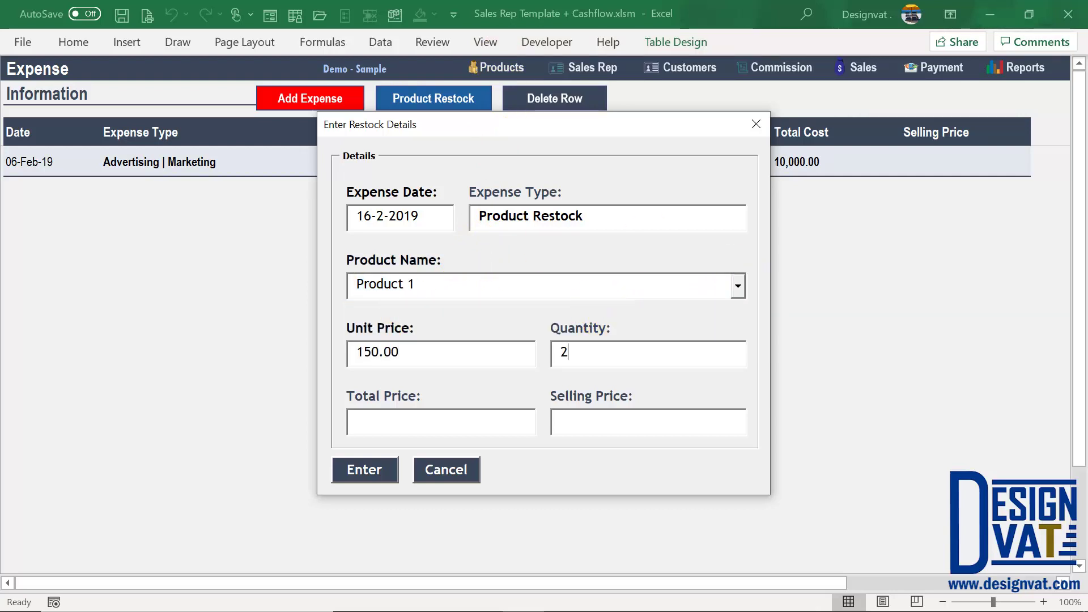
{"action": "type", "text": "0"}
{"action": "left_click", "coordinate": [356, 350]}
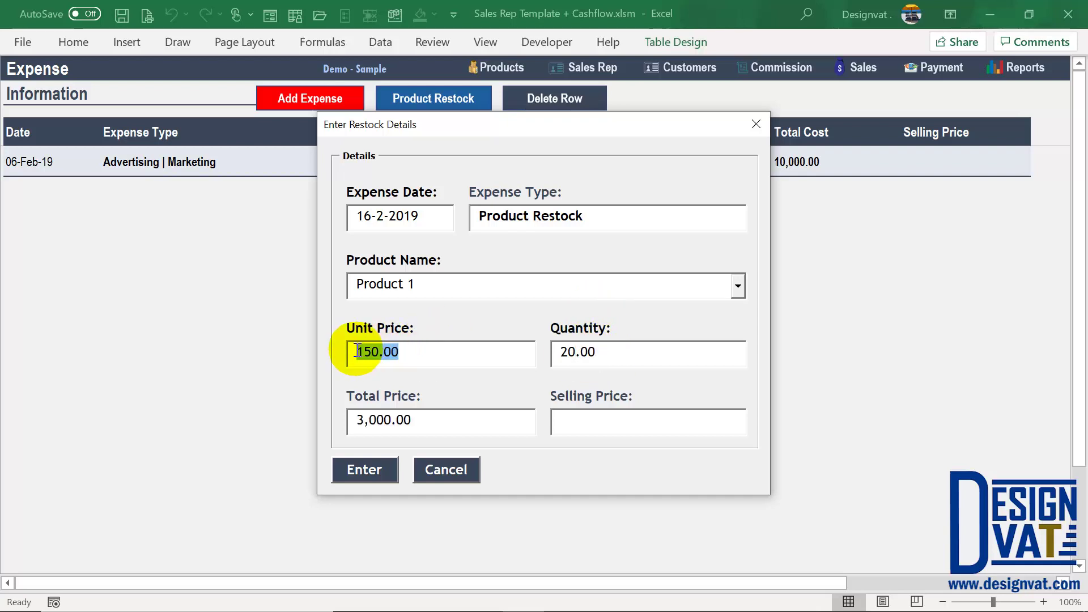
{"action": "left_click", "coordinate": [581, 352]}
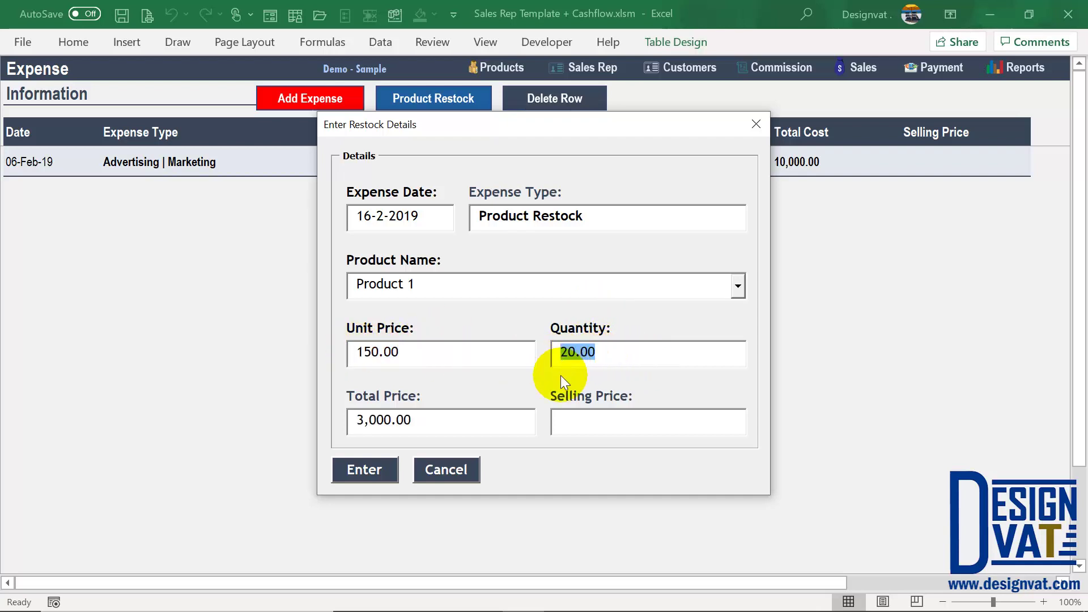
{"action": "left_click_drag", "start_coordinate": [441, 424], "coordinate": [367, 396]}
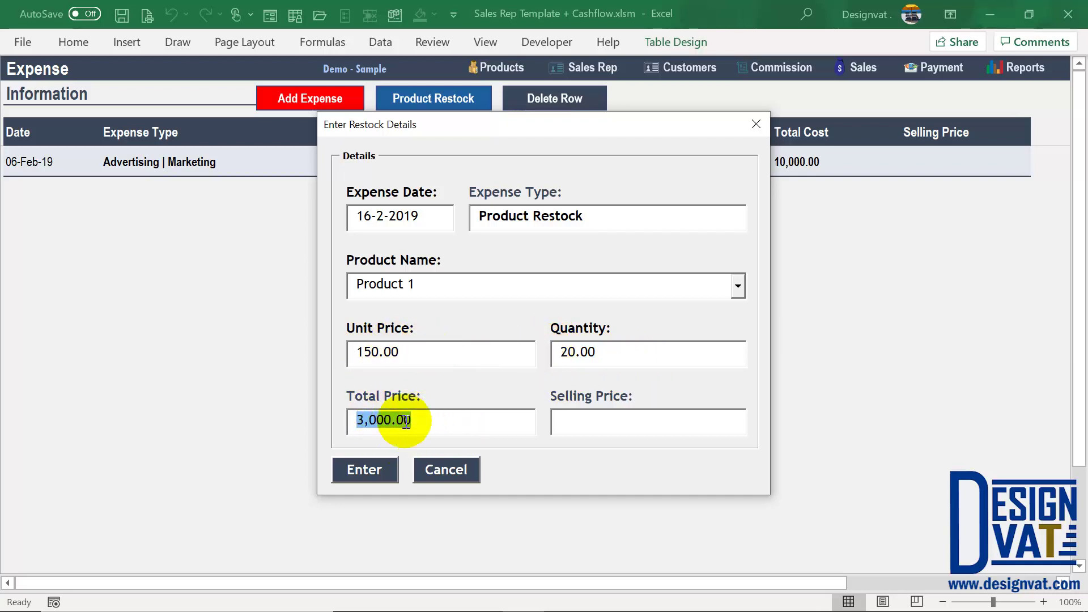
Step: Set the selling price to 300 and submit the restock, dismissing Expense Added
{"action": "left_click", "coordinate": [585, 421]}
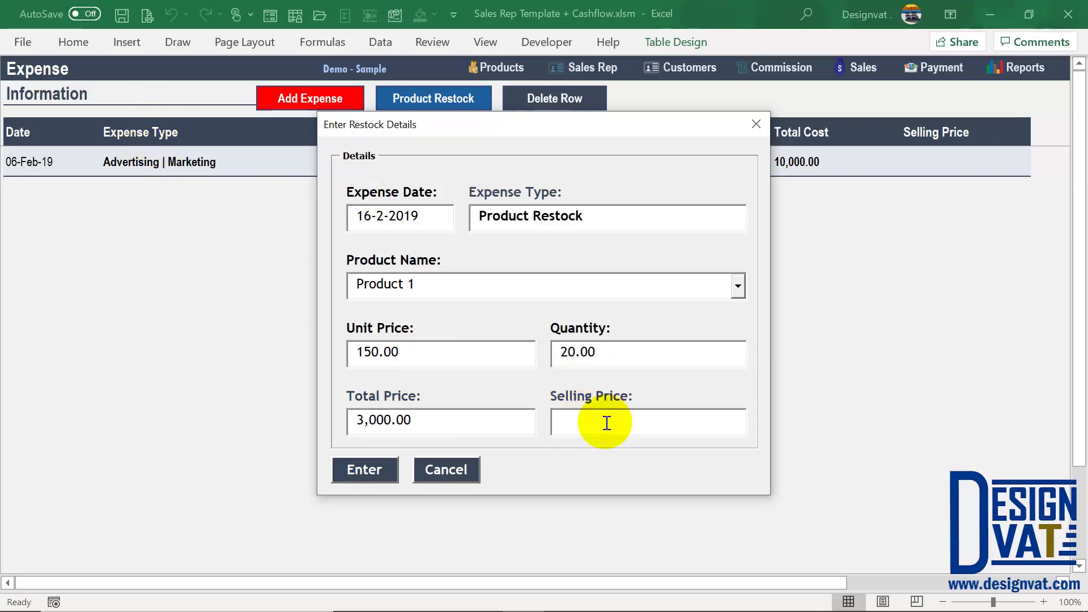
{"action": "left_click_drag", "start_coordinate": [418, 284], "coordinate": [356, 284]}
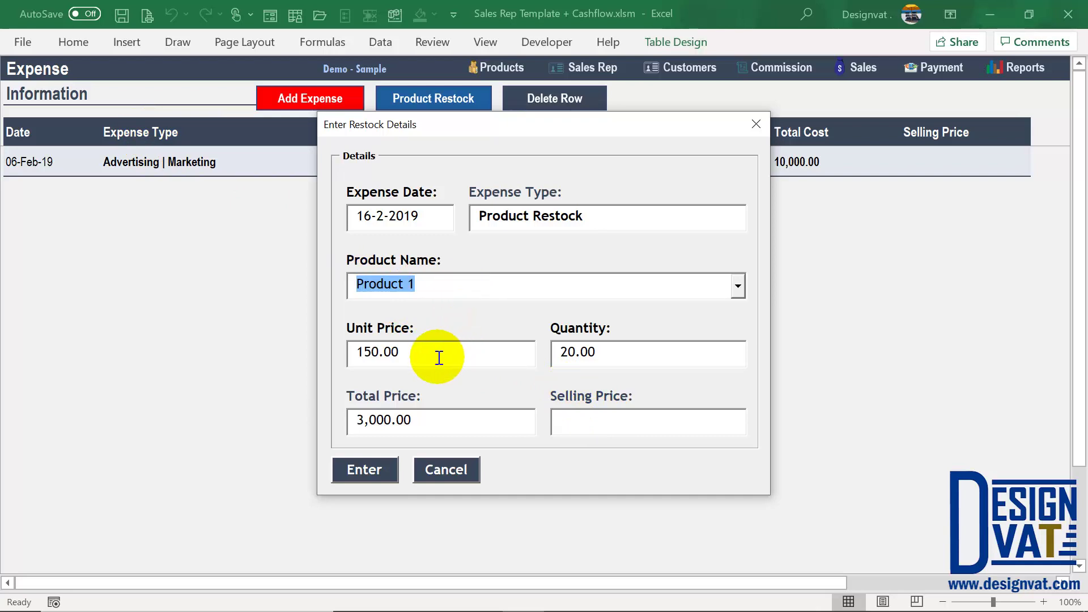
{"action": "left_click_drag", "start_coordinate": [440, 356], "coordinate": [323, 345]}
{"action": "left_click", "coordinate": [584, 426]}
{"action": "type", "text": "300.00"}
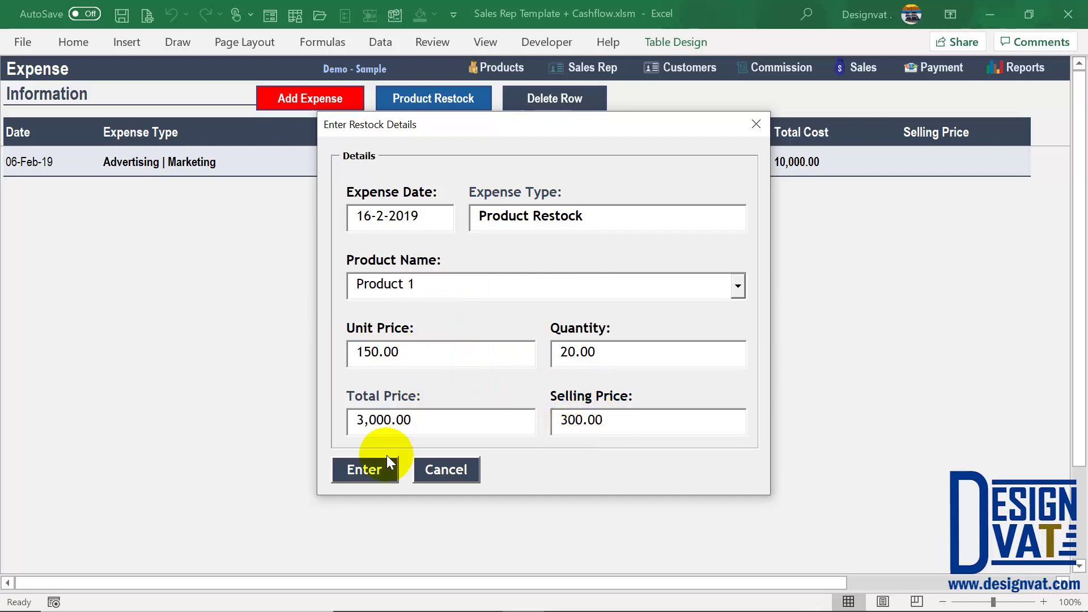
{"action": "left_click", "coordinate": [386, 470]}
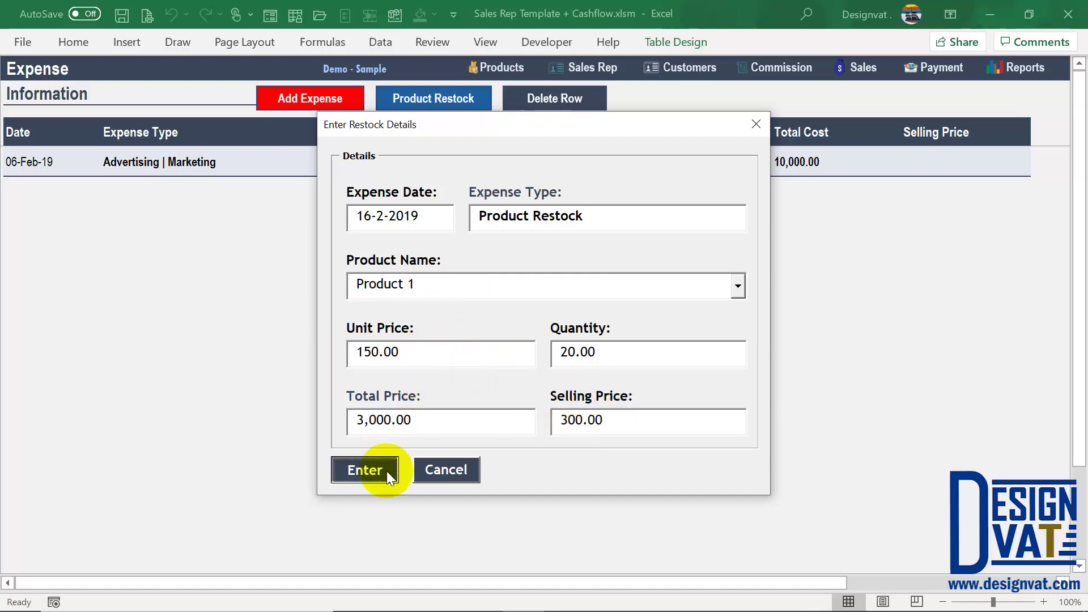
{"action": "left_click", "coordinate": [573, 369]}
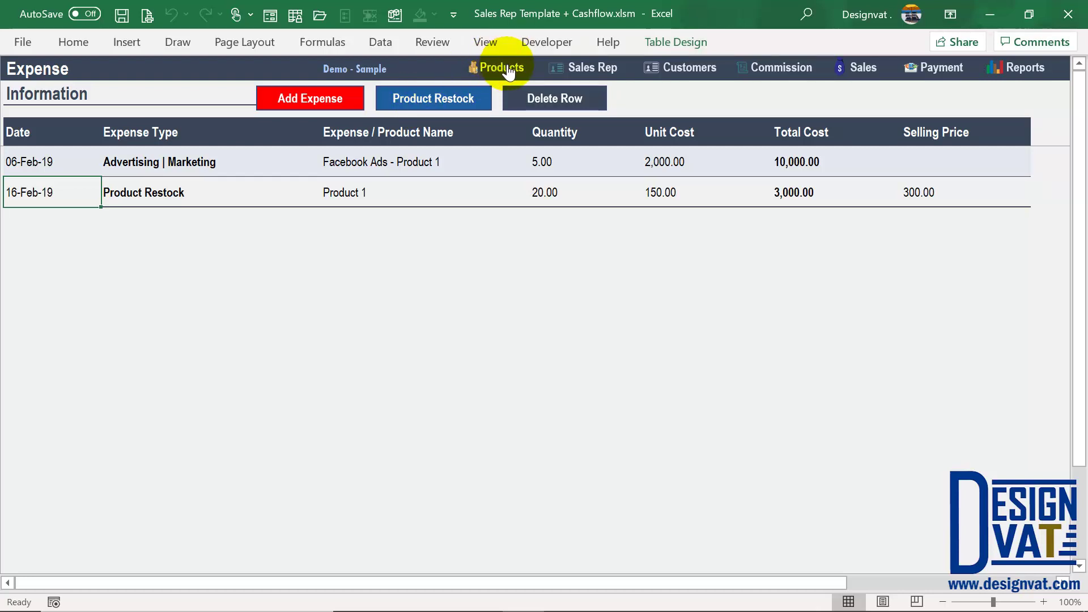
Step: Verify the restock row's Product 1, 3,000.00 total, 20.00 quantity and 300.00 selling price
{"action": "left_click", "coordinate": [364, 195]}
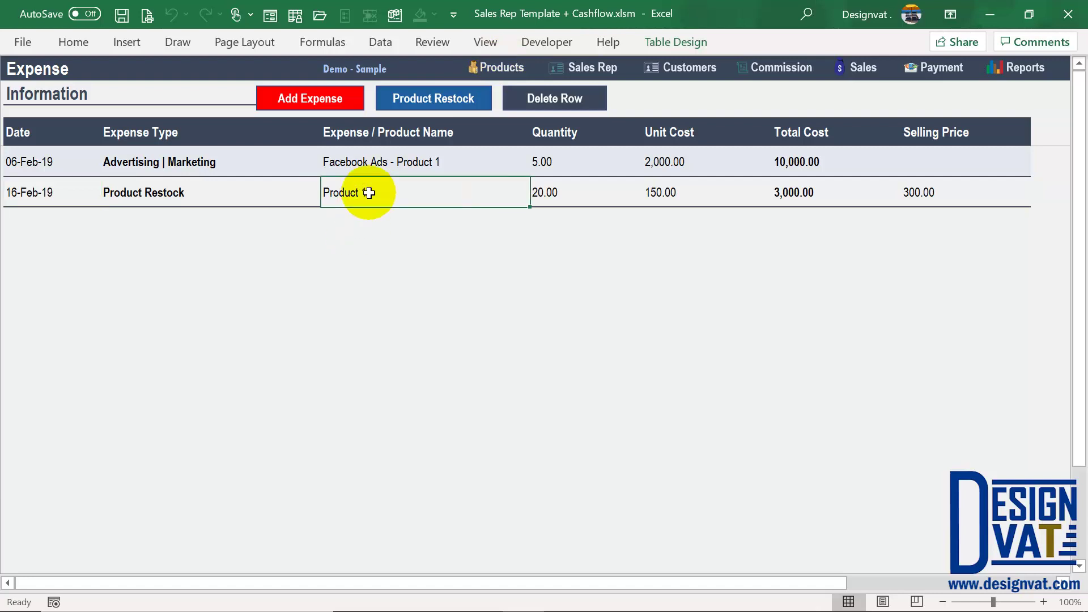
{"action": "left_click", "coordinate": [824, 193]}
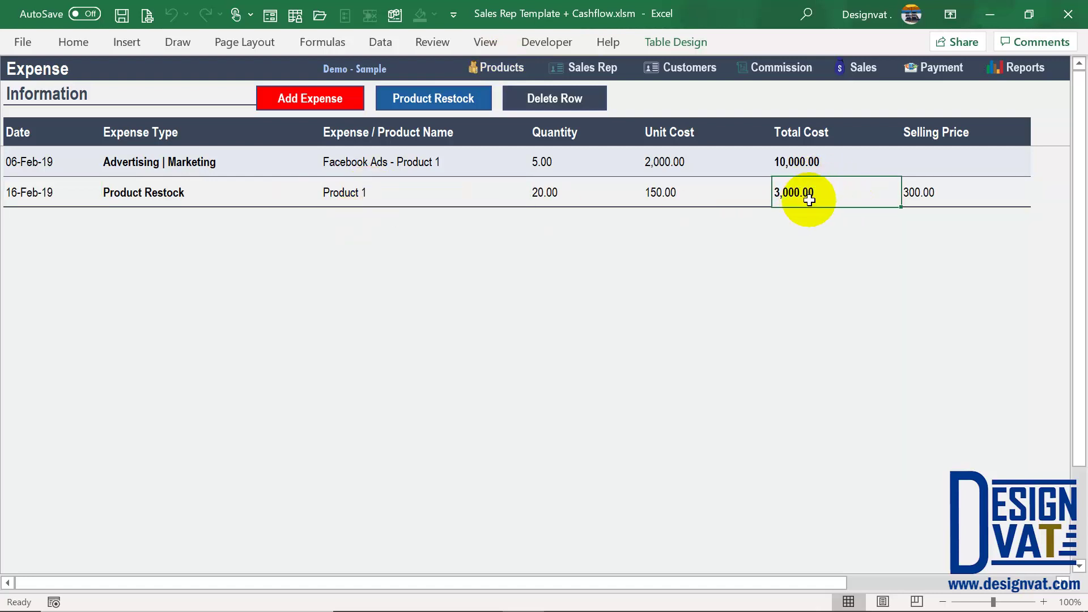
{"action": "left_click", "coordinate": [553, 195]}
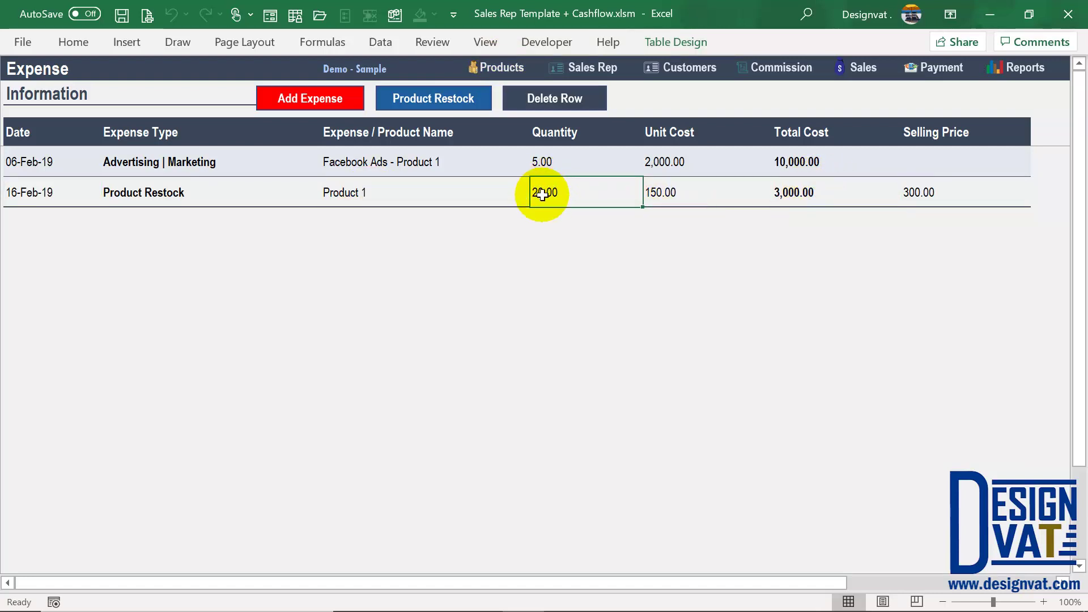
{"action": "left_click", "coordinate": [973, 190]}
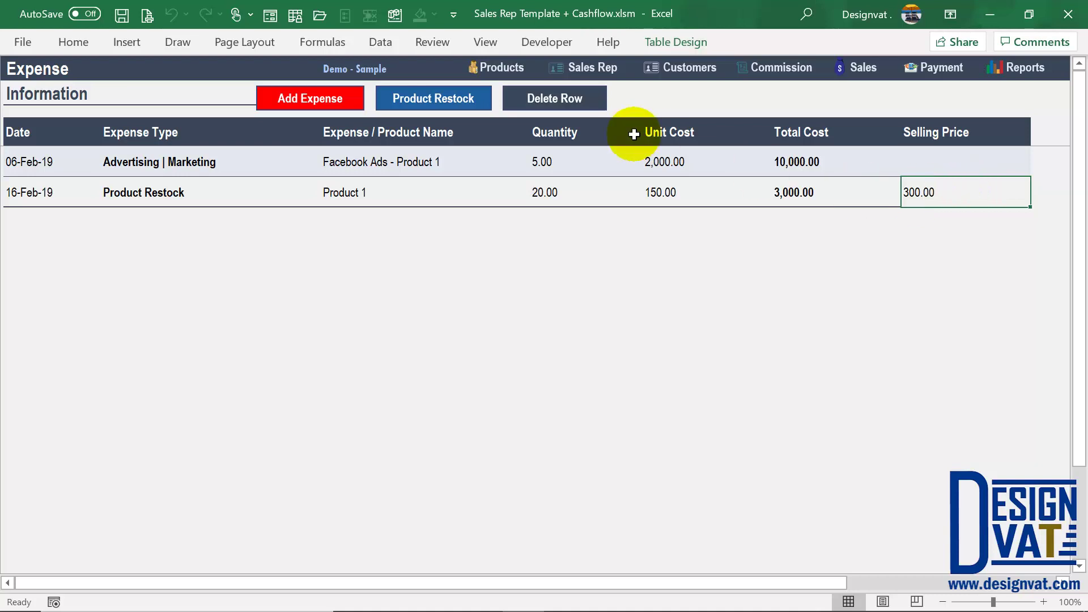
{"action": "left_click", "coordinate": [494, 68]}
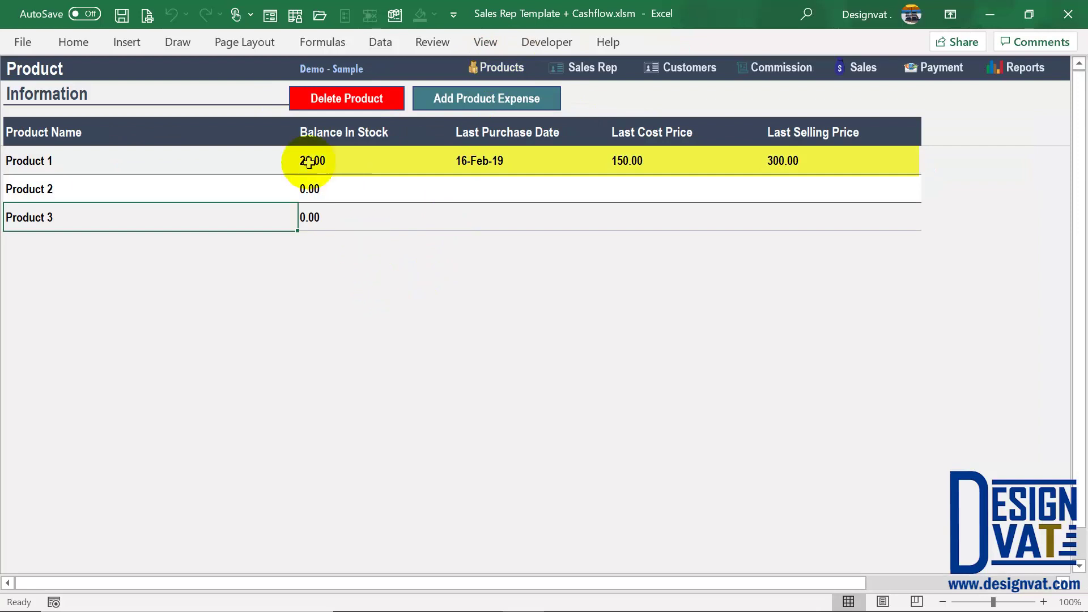
Step: Verify Product 1's 20.00 stock, 16-Feb-19 purchase, 150.00 cost and 300.00 selling price
{"action": "left_click", "coordinate": [149, 159]}
{"action": "left_click", "coordinate": [320, 160]}
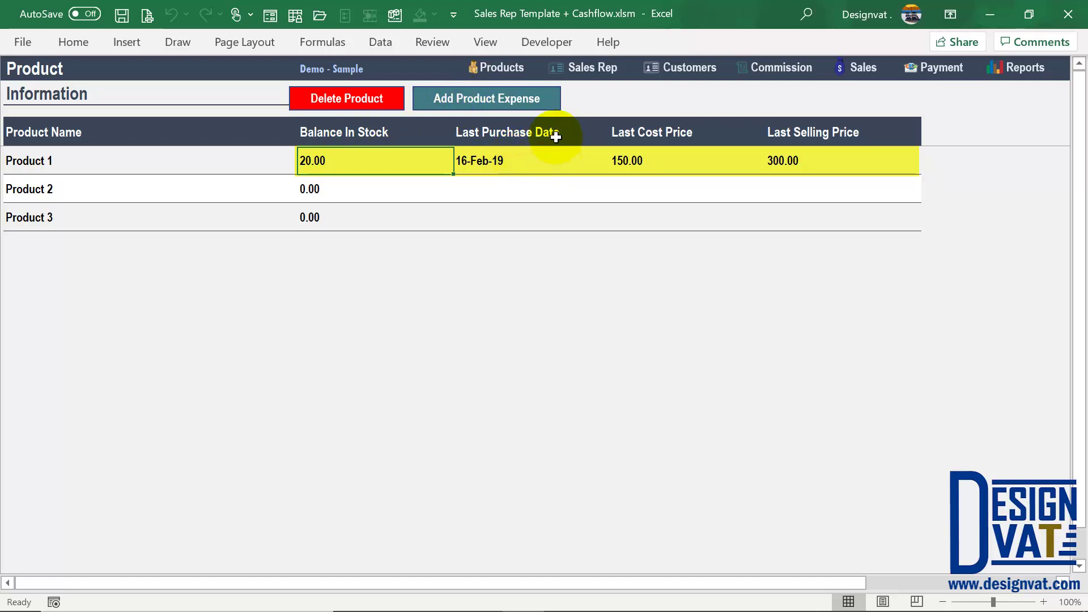
{"action": "left_click", "coordinate": [503, 159]}
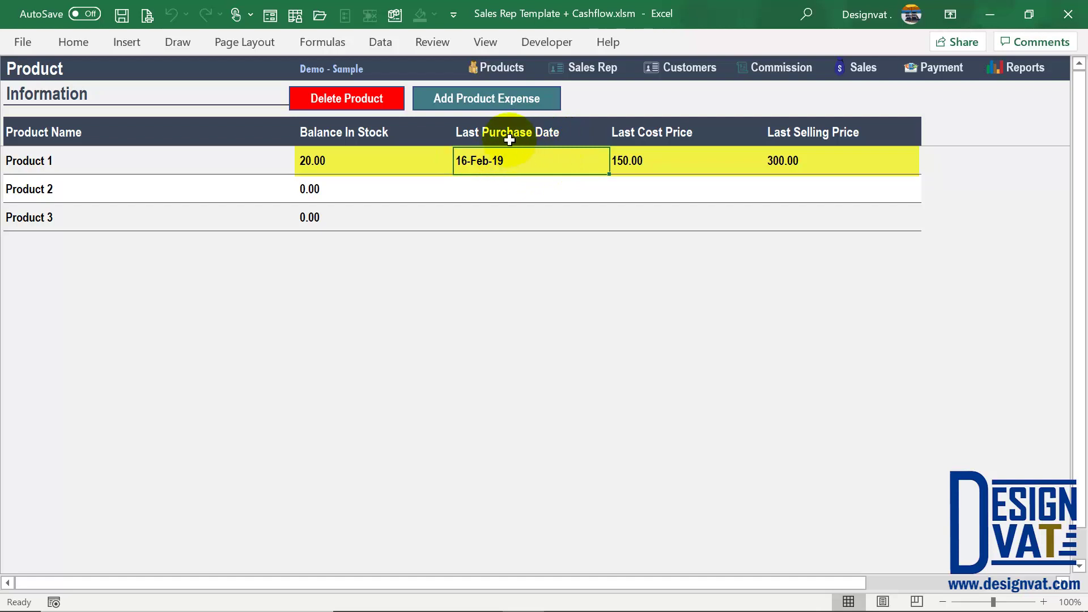
{"action": "left_click", "coordinate": [689, 162]}
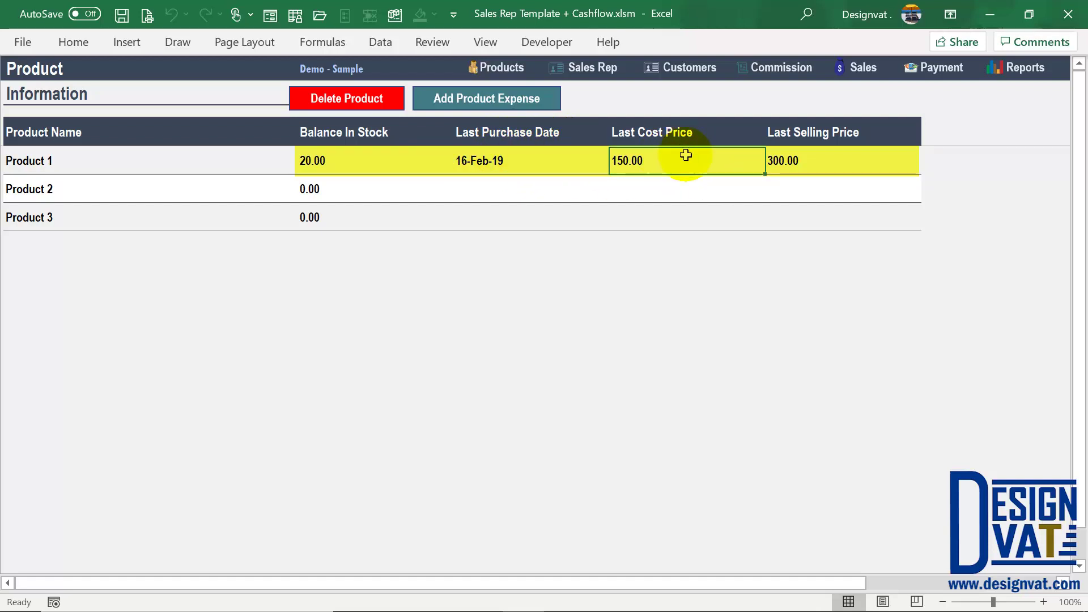
{"action": "left_click", "coordinate": [824, 159]}
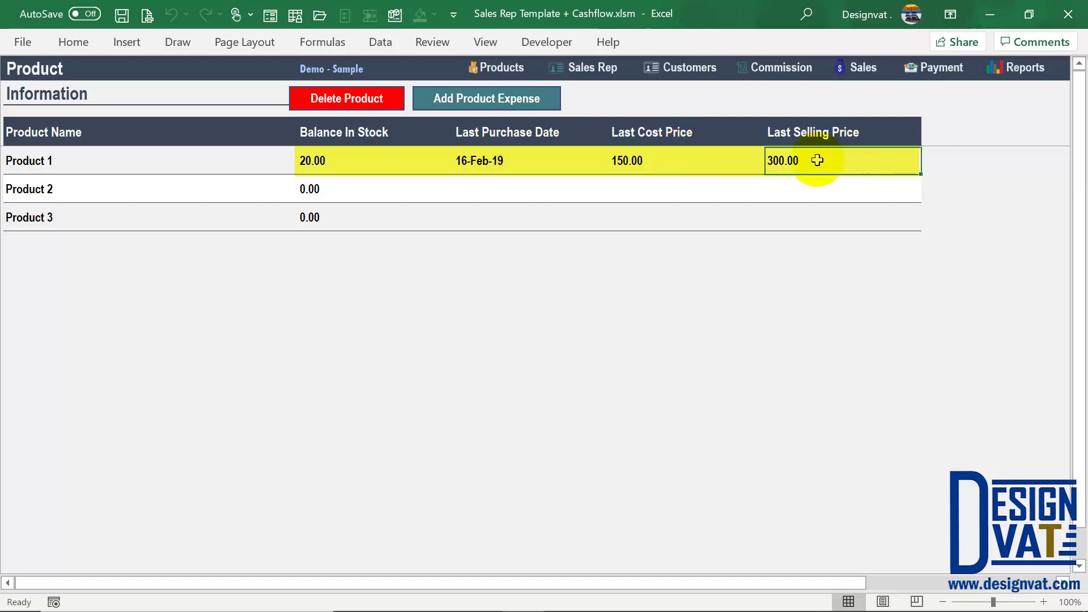
{"action": "left_click_drag", "start_coordinate": [818, 160], "coordinate": [515, 162]}
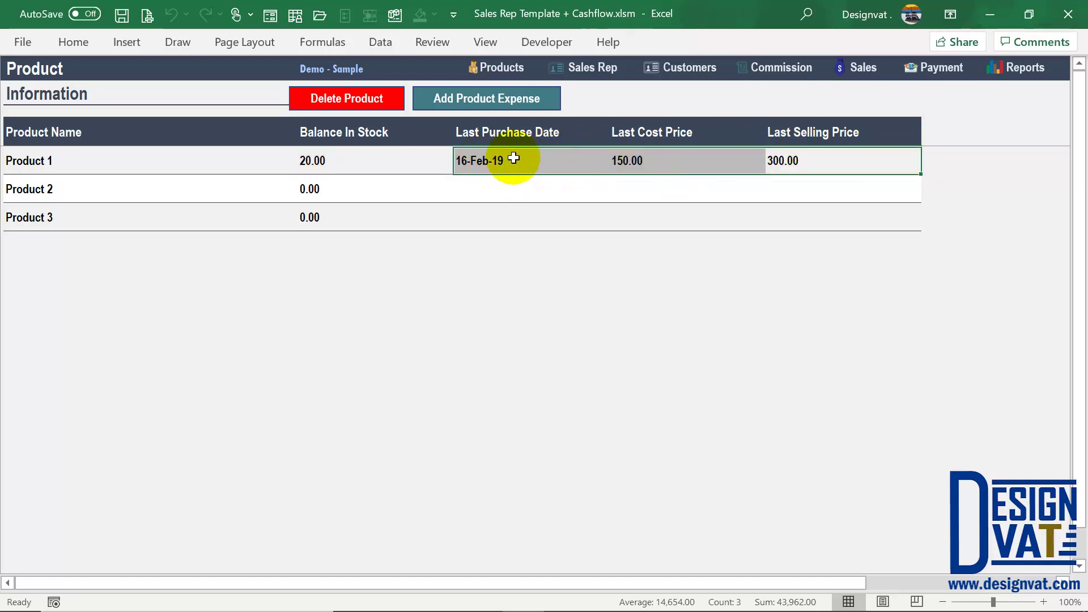
{"action": "left_click", "coordinate": [511, 160]}
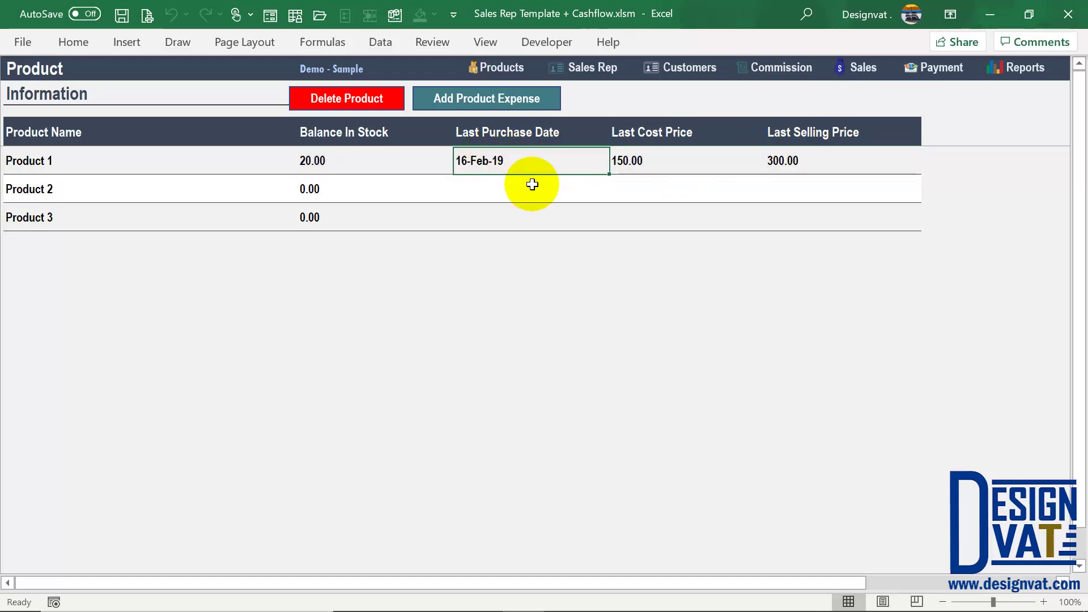
{"action": "left_click", "coordinate": [649, 160]}
{"action": "left_click", "coordinate": [512, 162]}
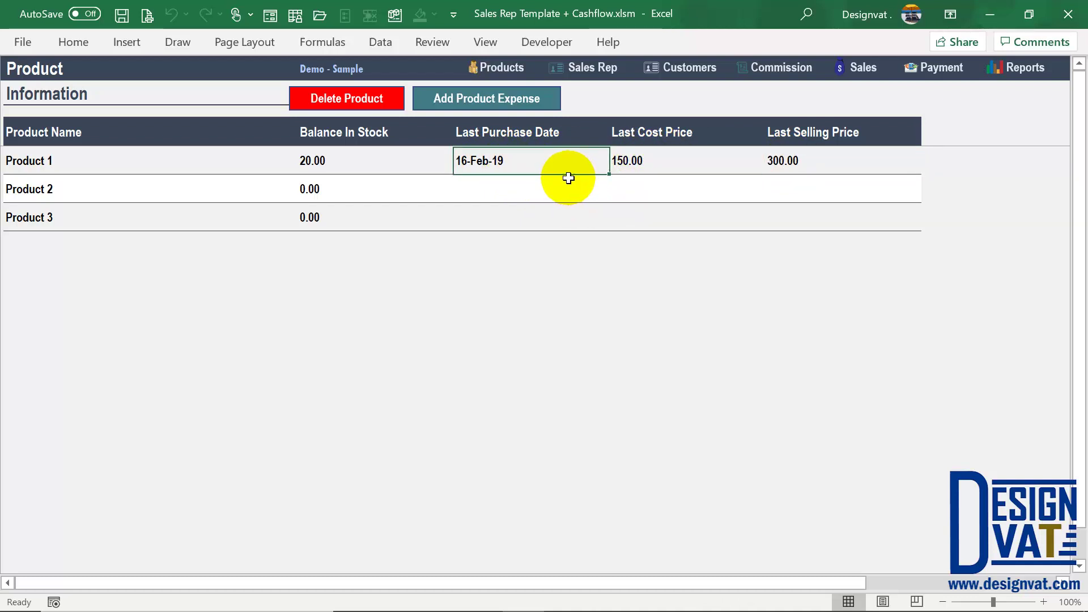
{"action": "left_click", "coordinate": [490, 107]}
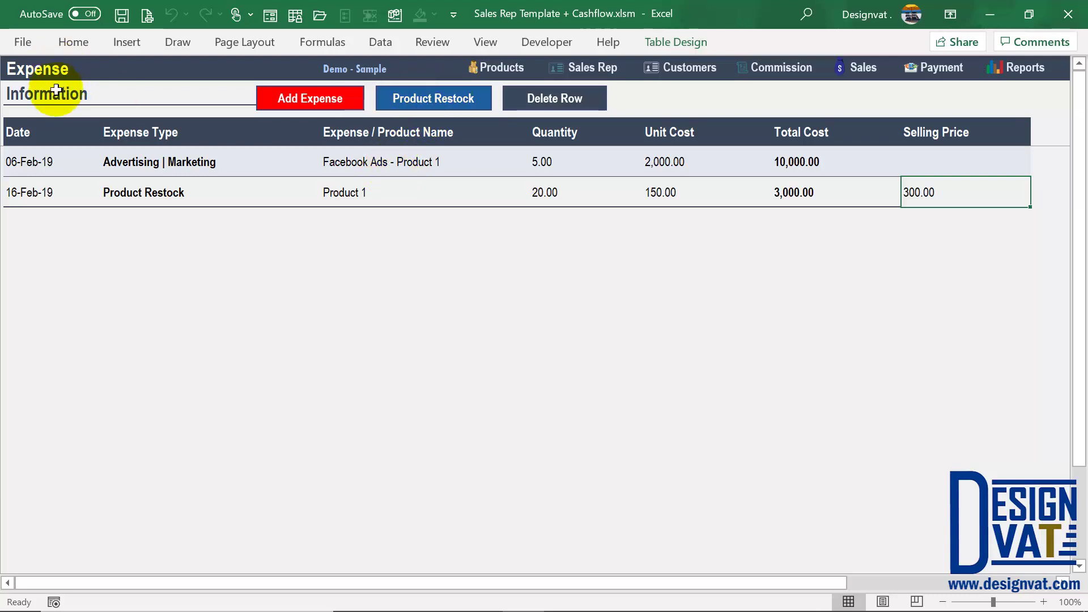
Step: Enter a Product Restock dated 06-3-2019 for Product 1: 10 units at 170, selling at 300
{"action": "left_click", "coordinate": [434, 105]}
{"action": "double_click", "coordinate": [384, 216]}
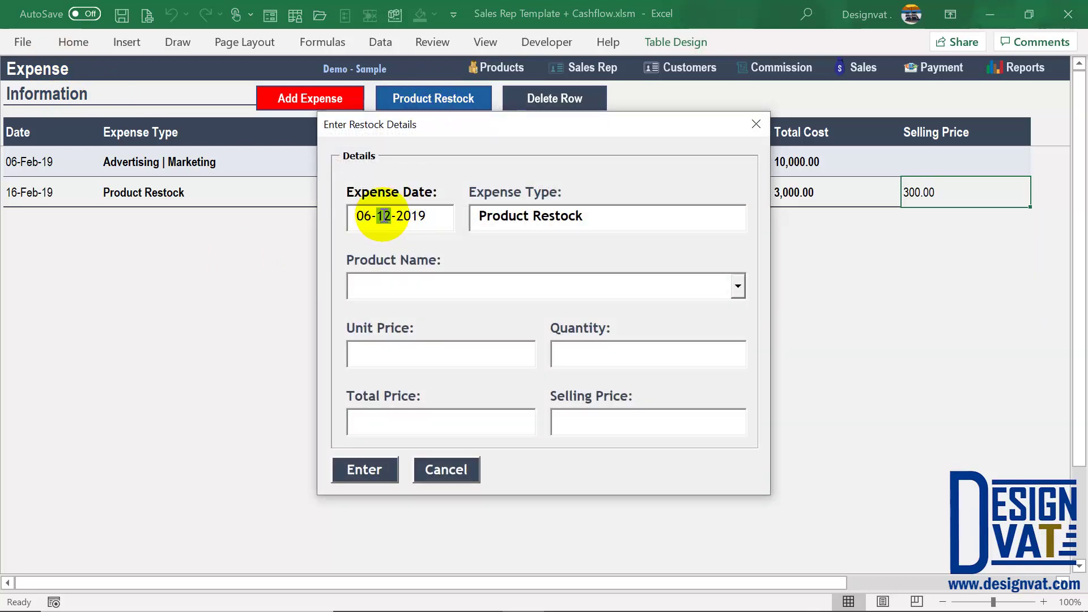
{"action": "type", "text": "3"}
{"action": "left_click", "coordinate": [738, 286]}
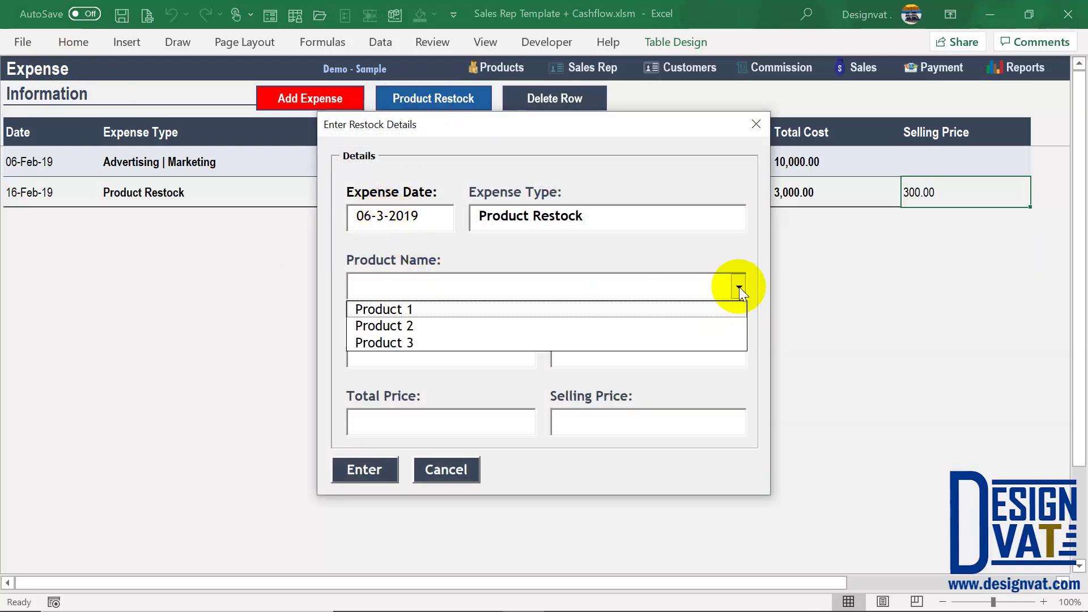
{"action": "left_click", "coordinate": [617, 316]}
{"action": "key", "text": "Tab"}
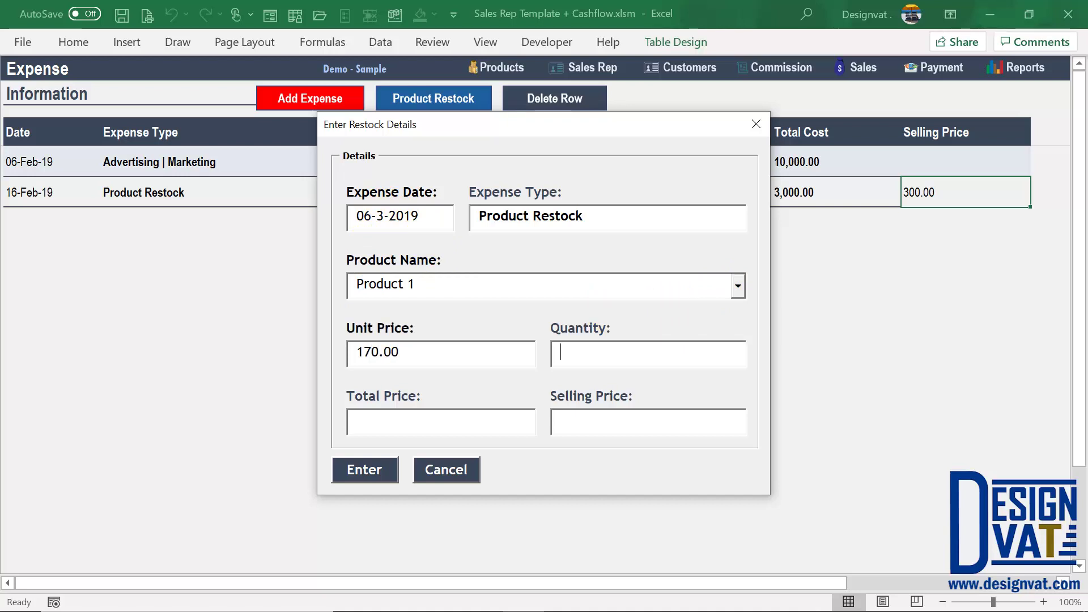
{"action": "key", "text": "Tab"}
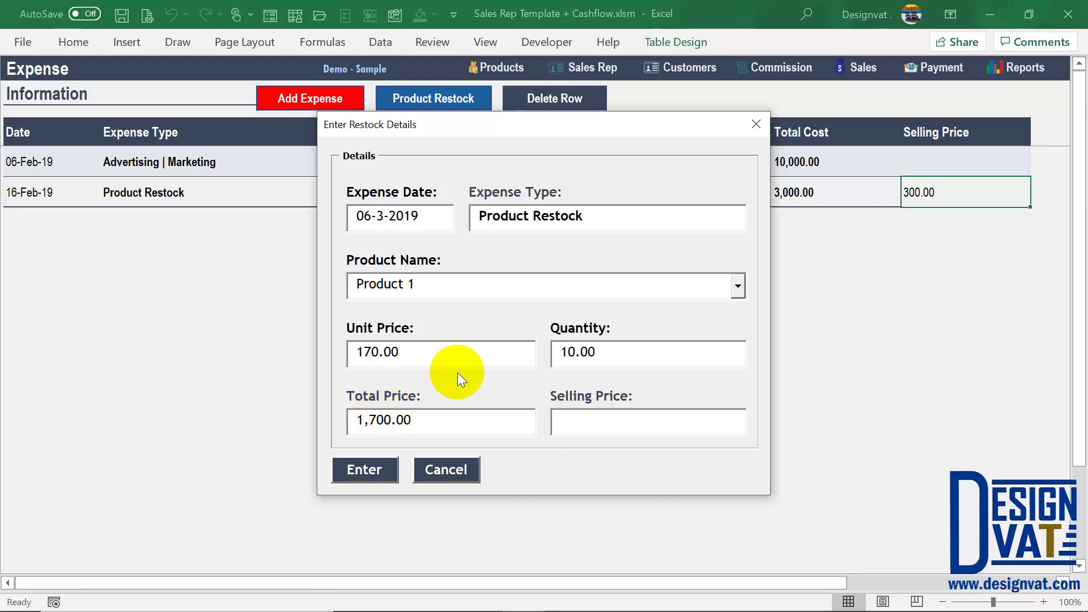
{"action": "type", "text": "300"}
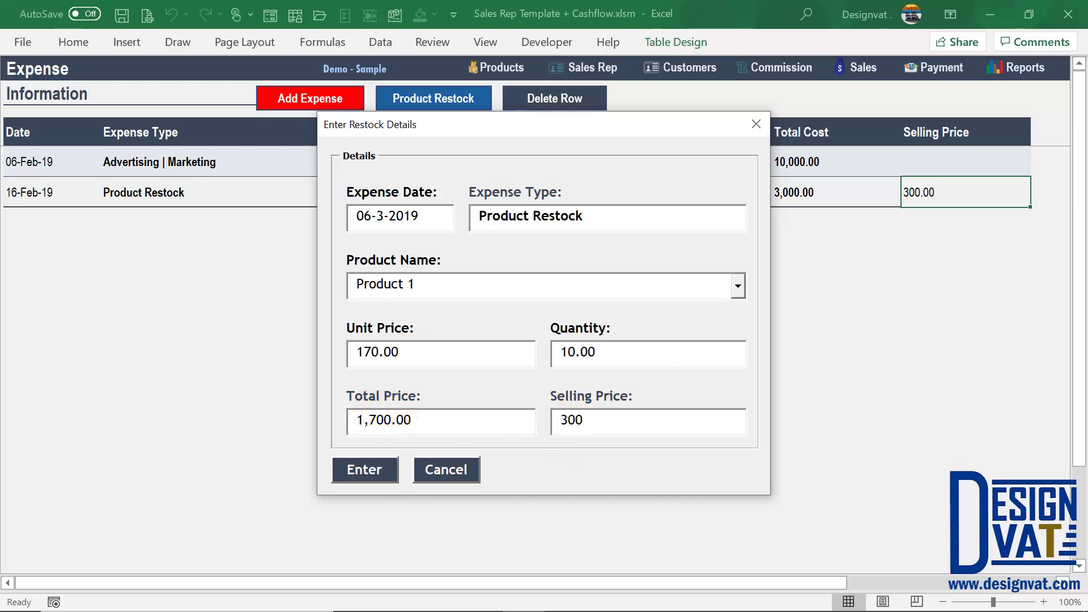
{"action": "left_click", "coordinate": [387, 468]}
{"action": "left_click", "coordinate": [557, 361]}
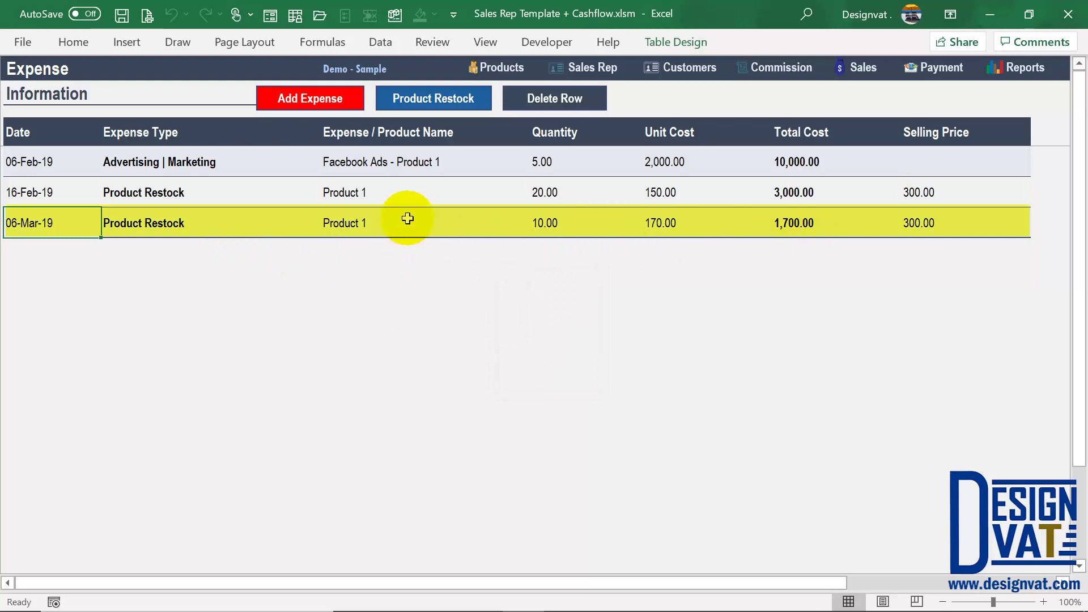
Step: Compare the new 06-Mar-19 Product 1 row with the earlier 16-Feb-19 restock
{"action": "left_click", "coordinate": [352, 225]}
{"action": "left_click", "coordinate": [66, 222]}
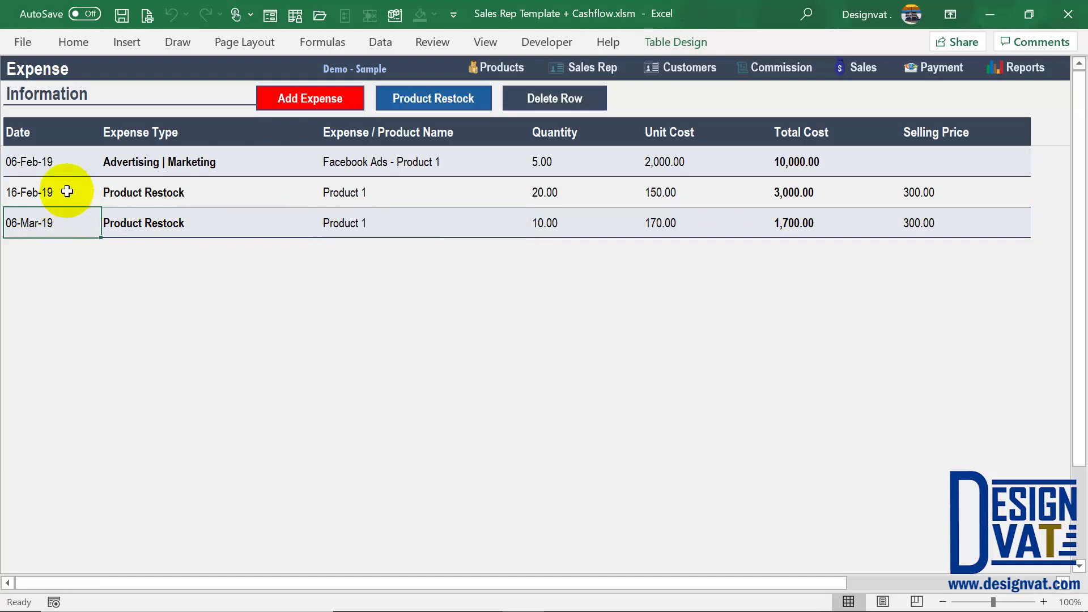
{"action": "left_click", "coordinate": [68, 192]}
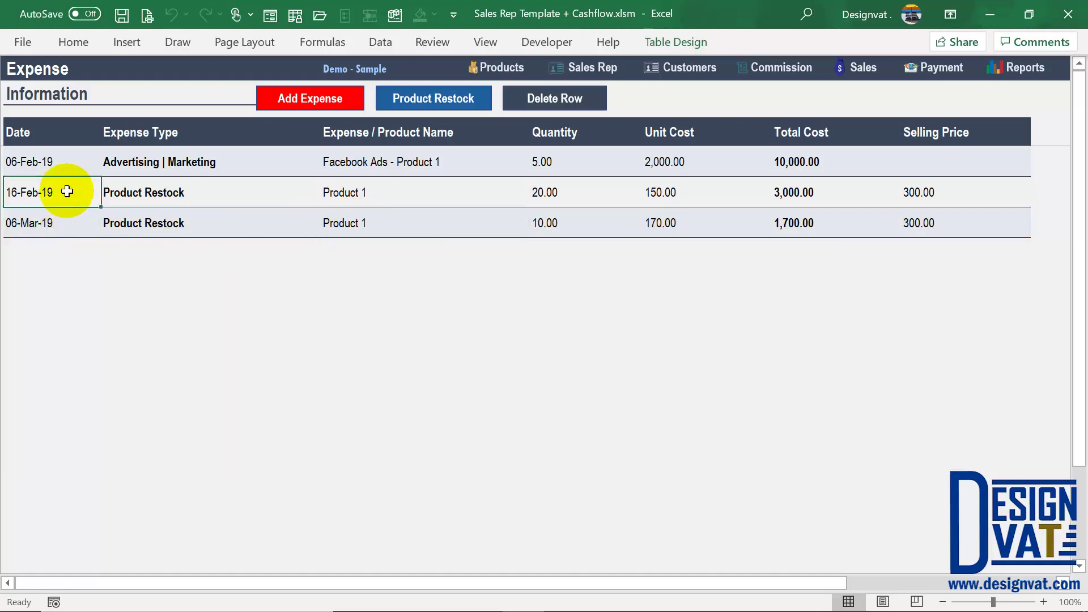
{"action": "left_click", "coordinate": [517, 72]}
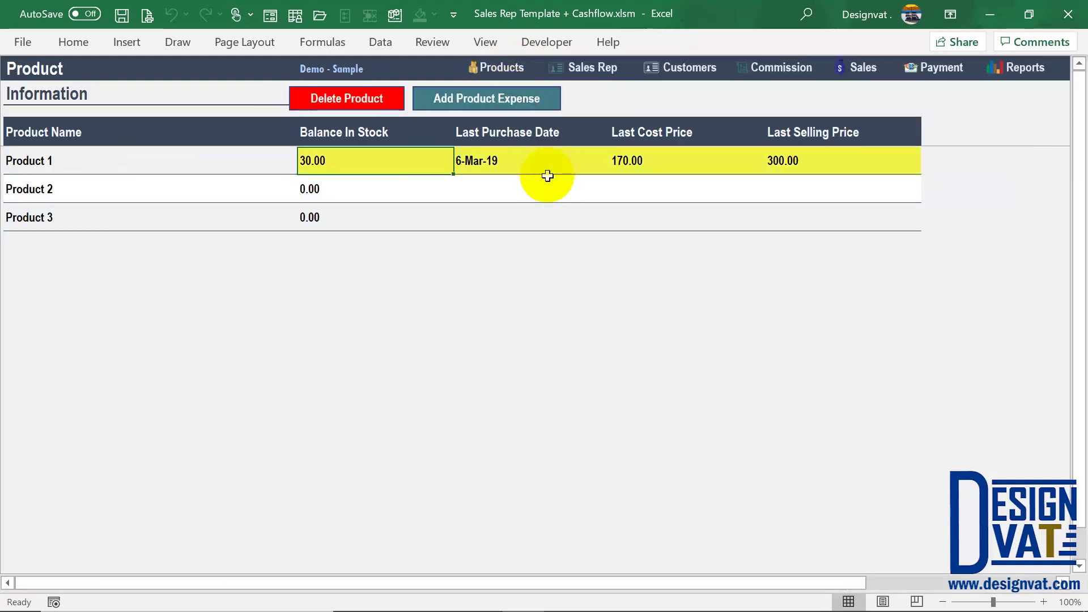
{"action": "left_click", "coordinate": [323, 162]}
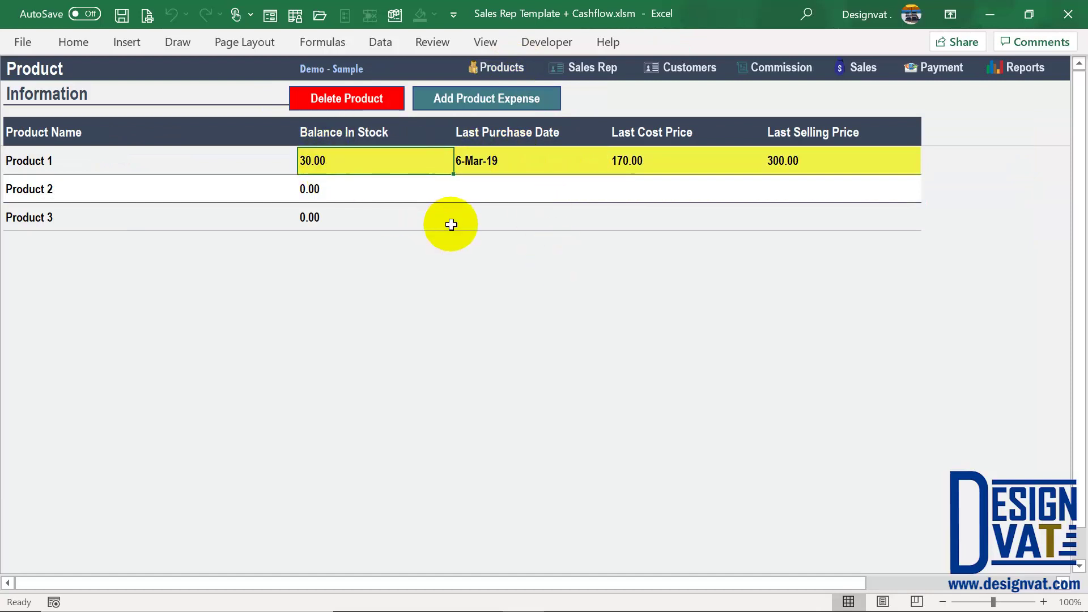
{"action": "left_click", "coordinate": [535, 139]}
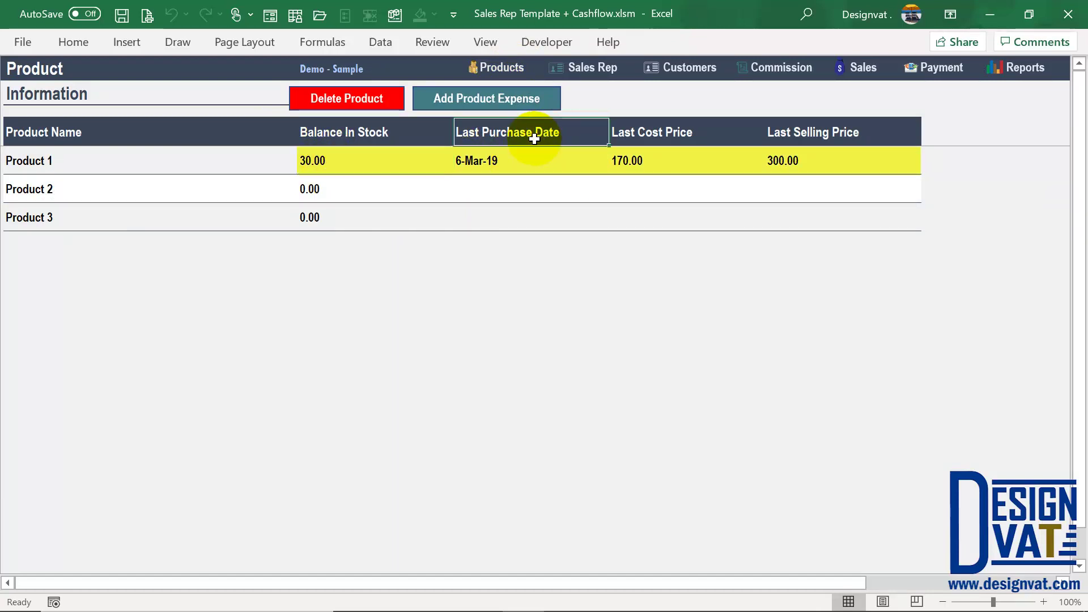
{"action": "left_click", "coordinate": [509, 161]}
{"action": "left_click", "coordinate": [684, 158]}
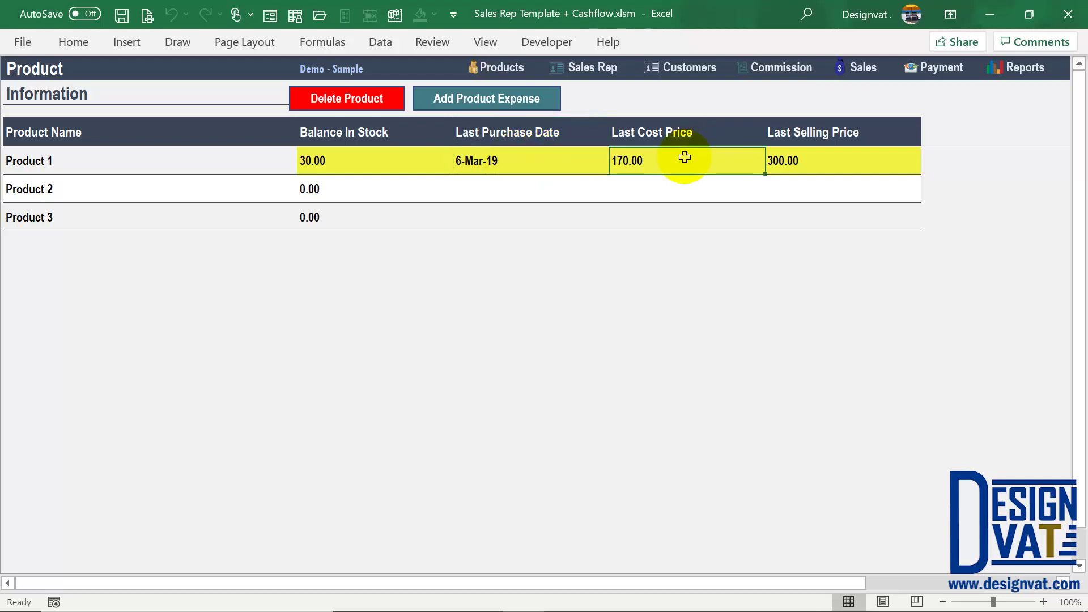
{"action": "left_click", "coordinate": [812, 162]}
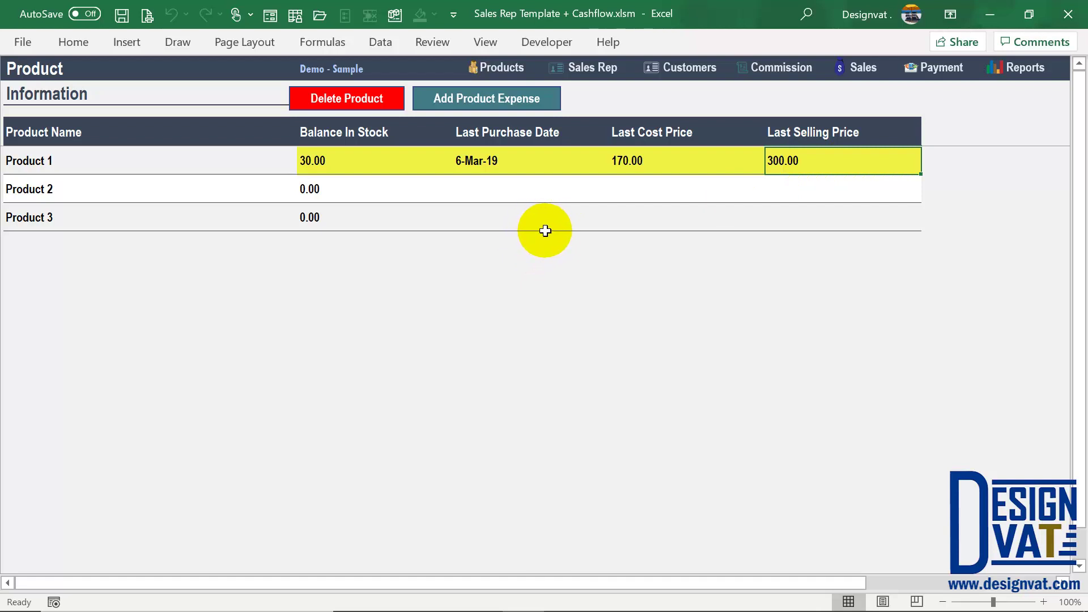
{"action": "left_click", "coordinate": [162, 196]}
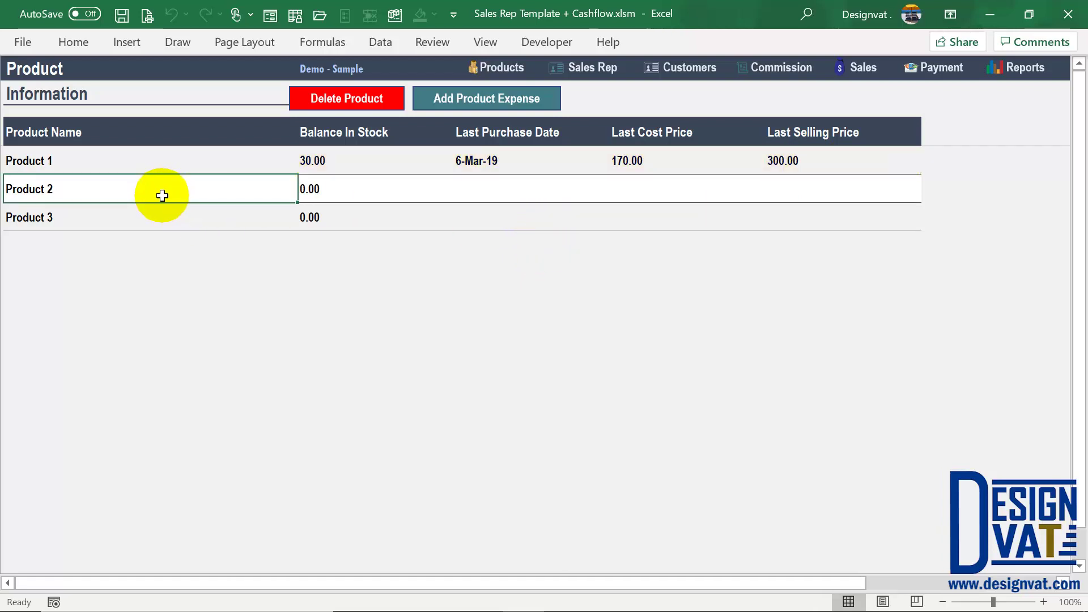
{"action": "left_click", "coordinate": [518, 102]}
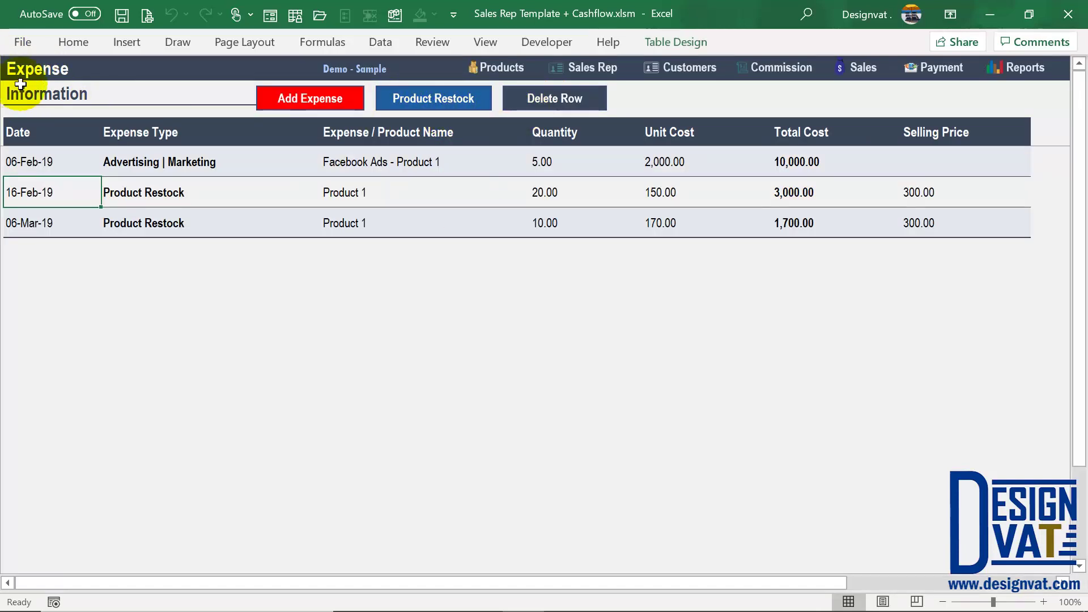
Step: Submit a Product Restock dated 06-1-2019 for Product 2: 10 units at 250, selling 400
{"action": "left_click", "coordinate": [457, 102]}
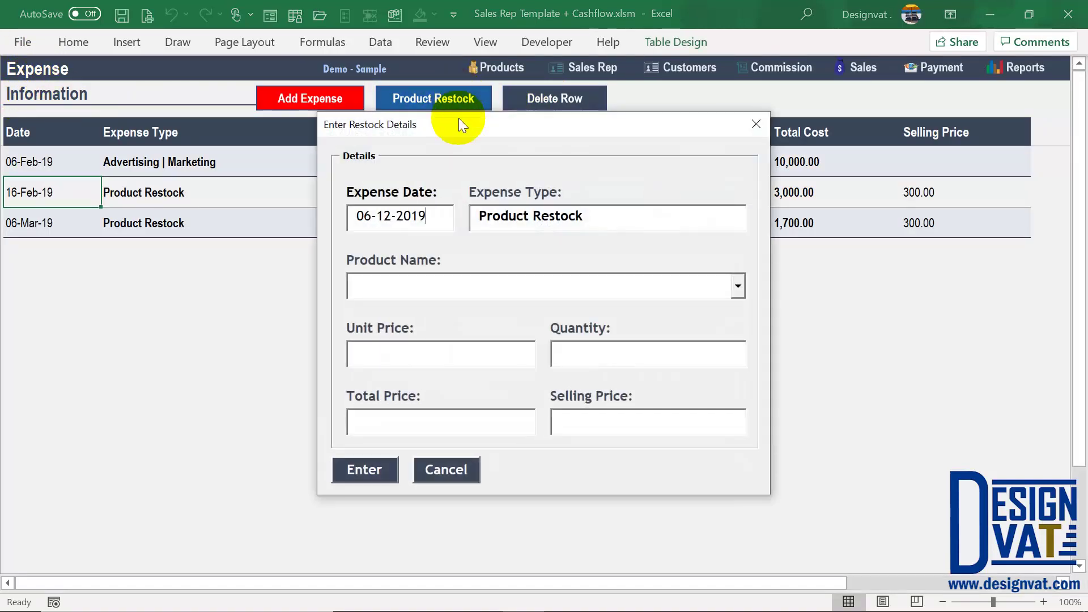
{"action": "left_click", "coordinate": [390, 215]}
{"action": "key", "text": "BackSpace"}
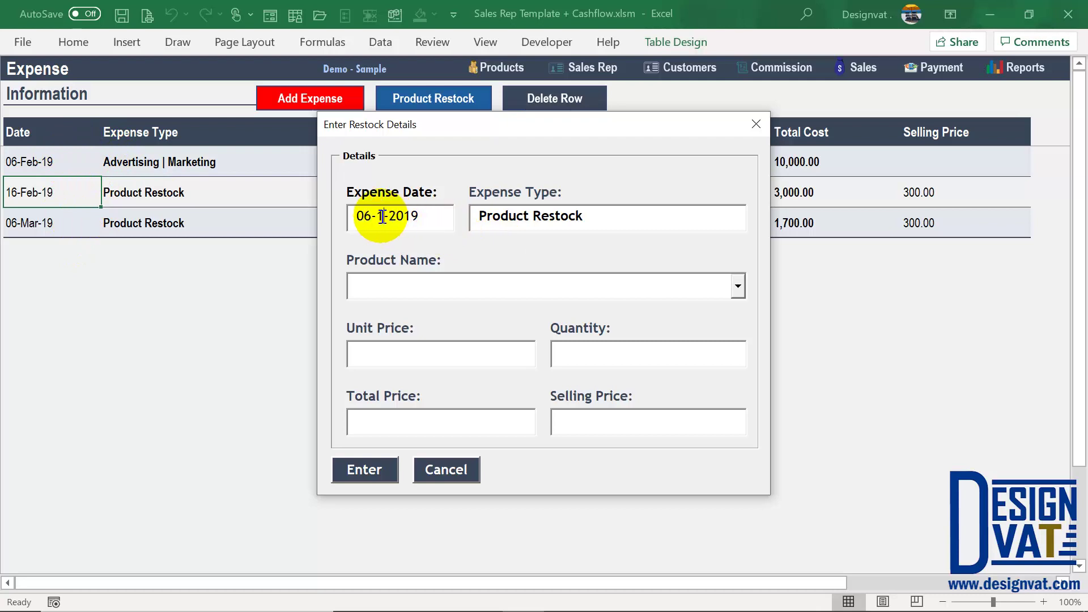
{"action": "left_click_drag", "start_coordinate": [437, 131], "coordinate": [447, 99]}
{"action": "left_click", "coordinate": [729, 261]}
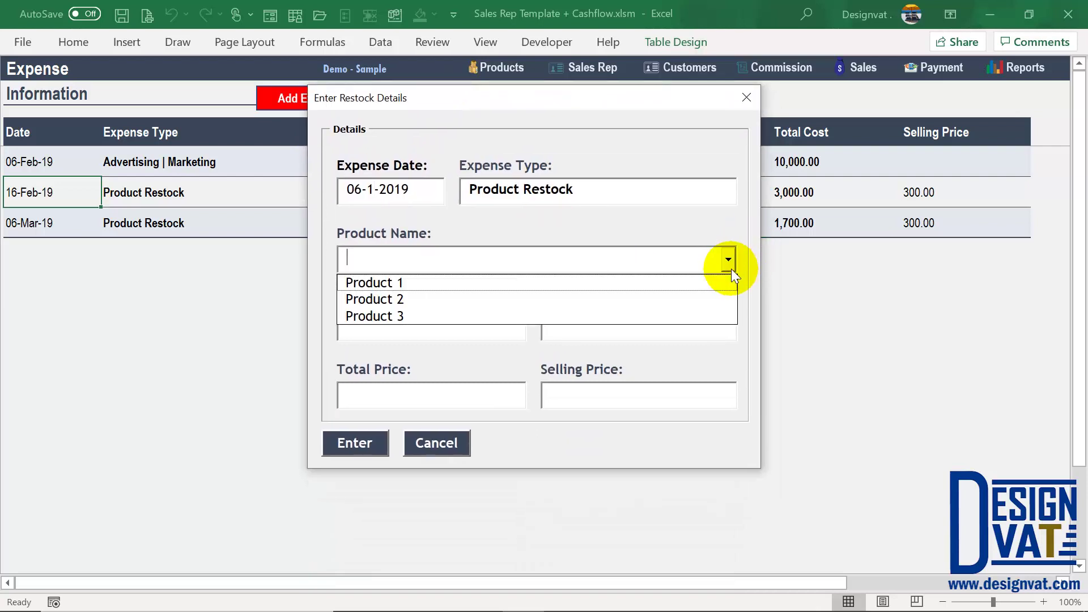
{"action": "left_click", "coordinate": [645, 300]}
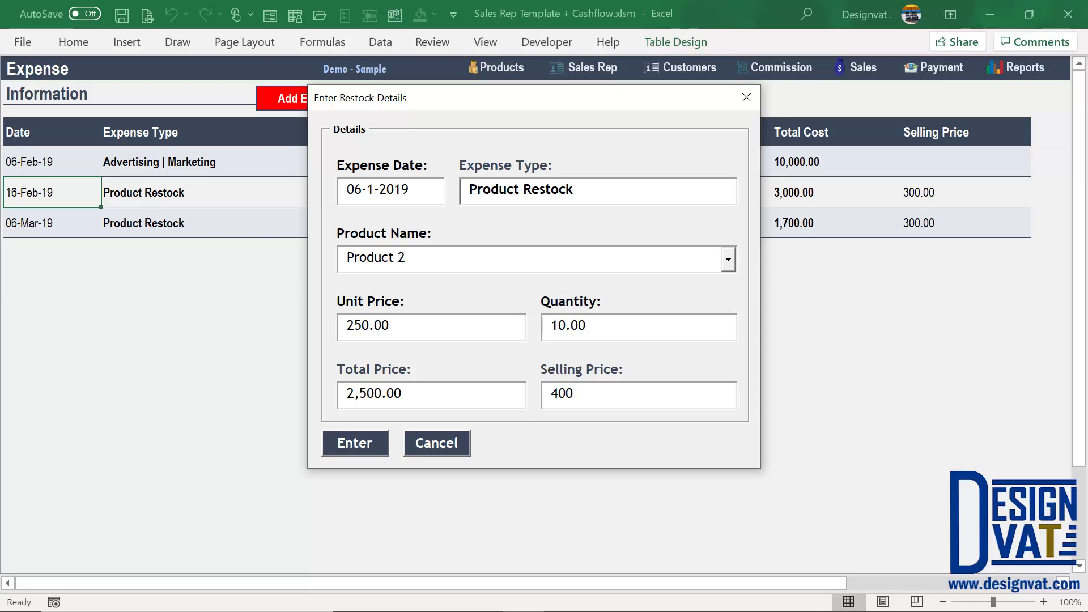
{"action": "key", "text": "Tab"}
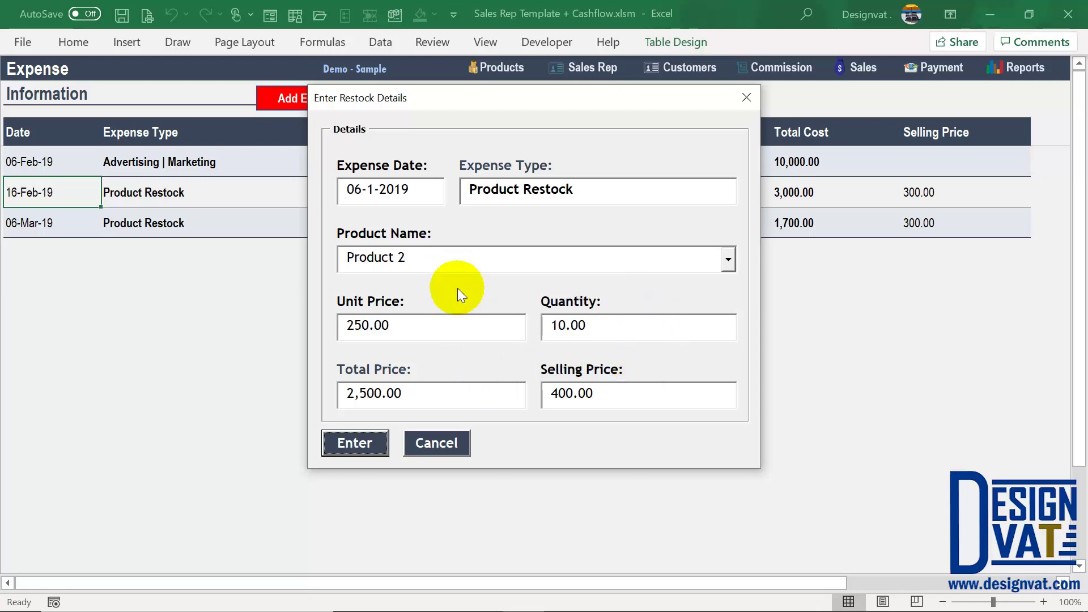
{"action": "left_click", "coordinate": [356, 442]}
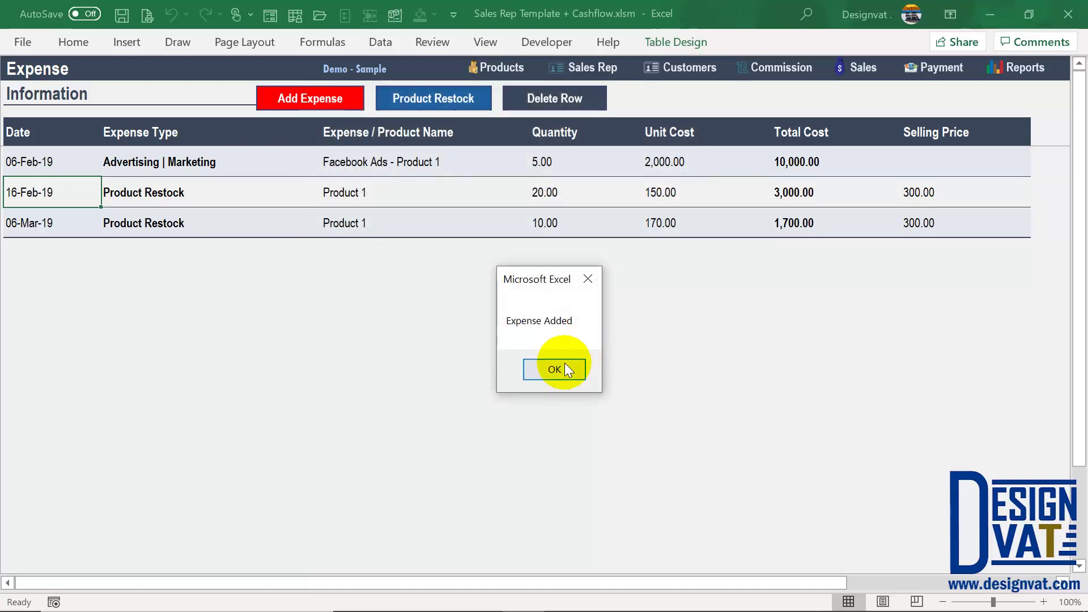
{"action": "left_click", "coordinate": [554, 371]}
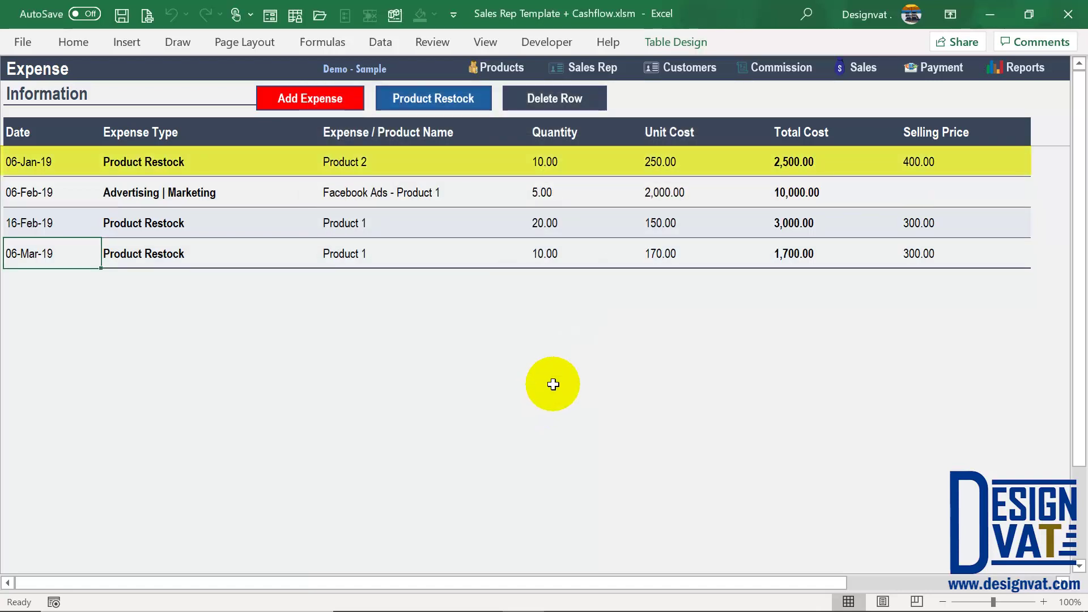
Step: Check the 06-Jan-19 Product 2 quantity and 250.00 cost, then view the Product and Sales Rep sheets
{"action": "left_click", "coordinate": [61, 159]}
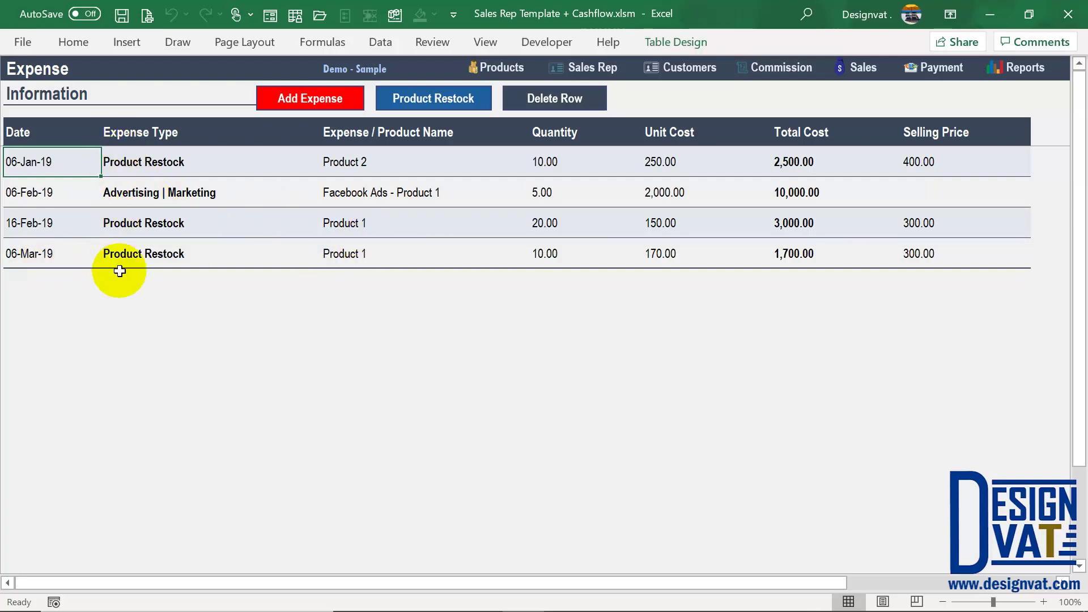
{"action": "left_click", "coordinate": [413, 160]}
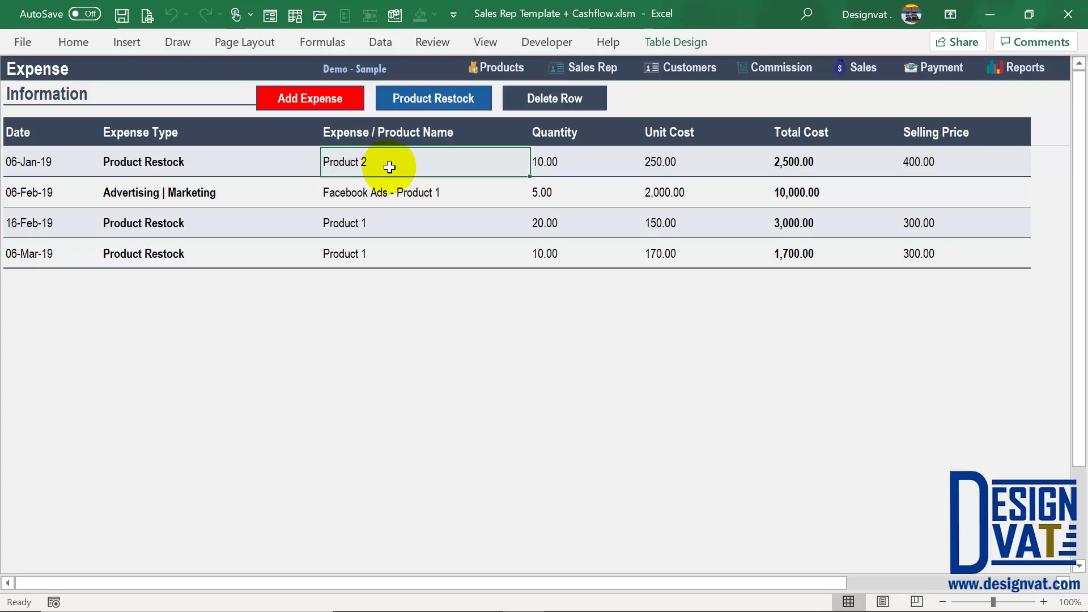
{"action": "left_click", "coordinate": [552, 160]}
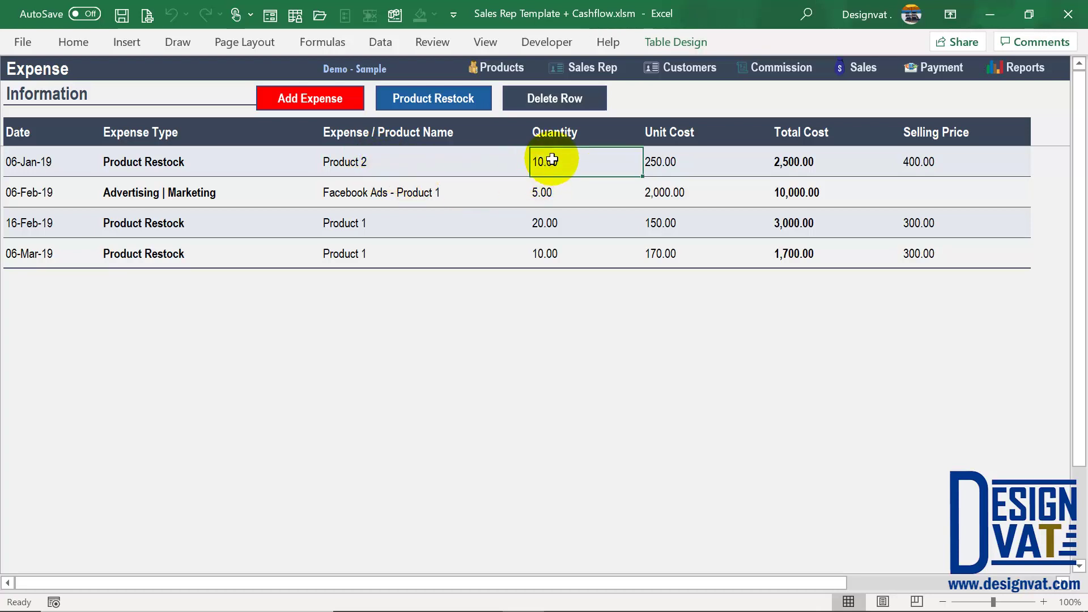
{"action": "left_click", "coordinate": [674, 163]}
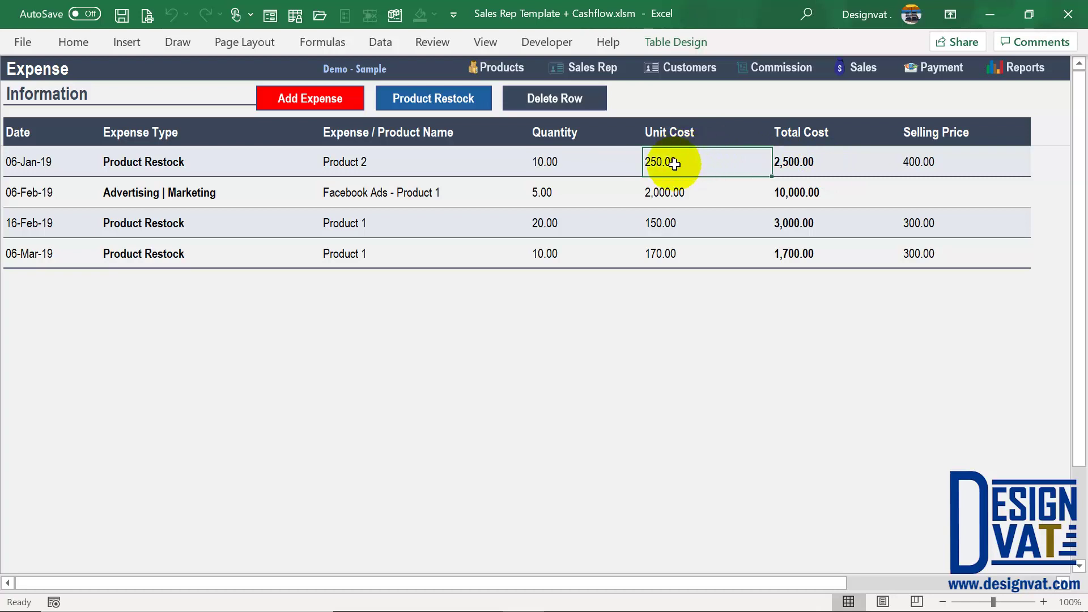
{"action": "left_click", "coordinate": [497, 68]}
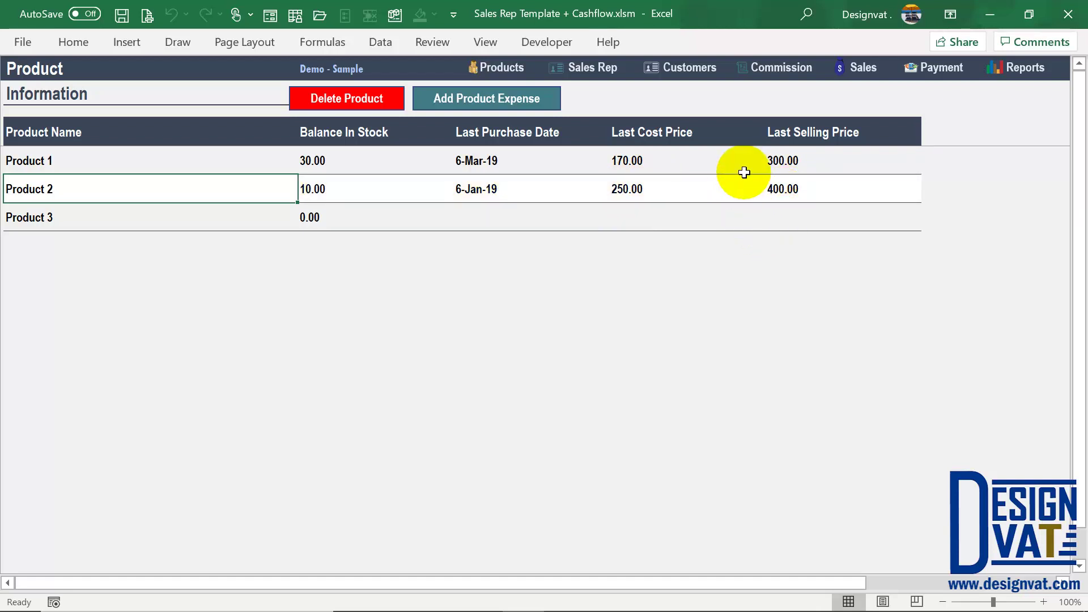
{"action": "left_click", "coordinate": [593, 67]}
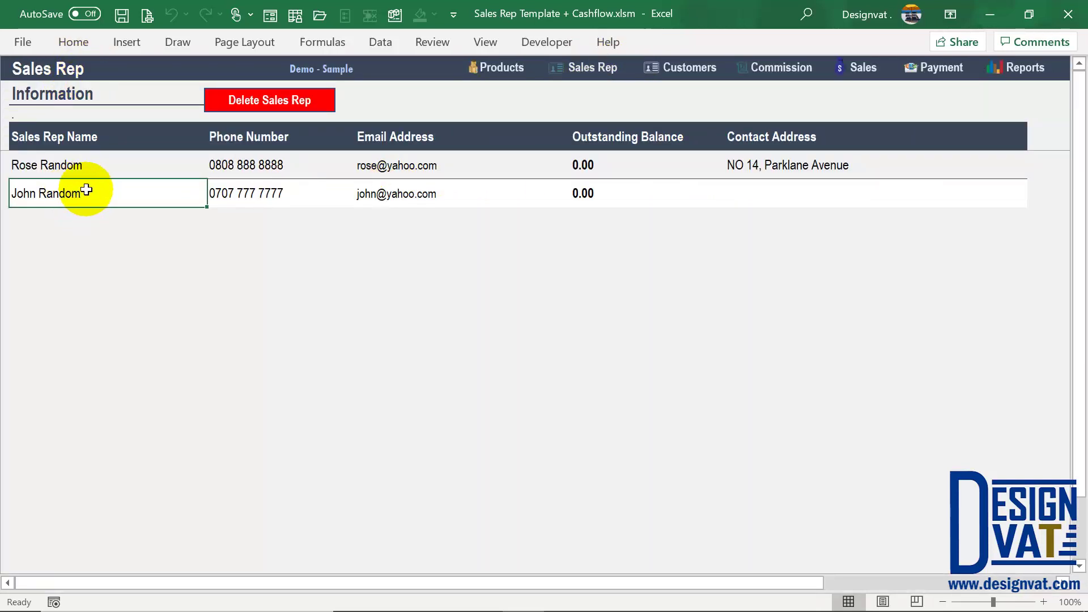
Step: Review the second rep's name, e-mail and Outstanding Balance values unchanged, then return to Products
{"action": "double_click", "coordinate": [94, 191]}
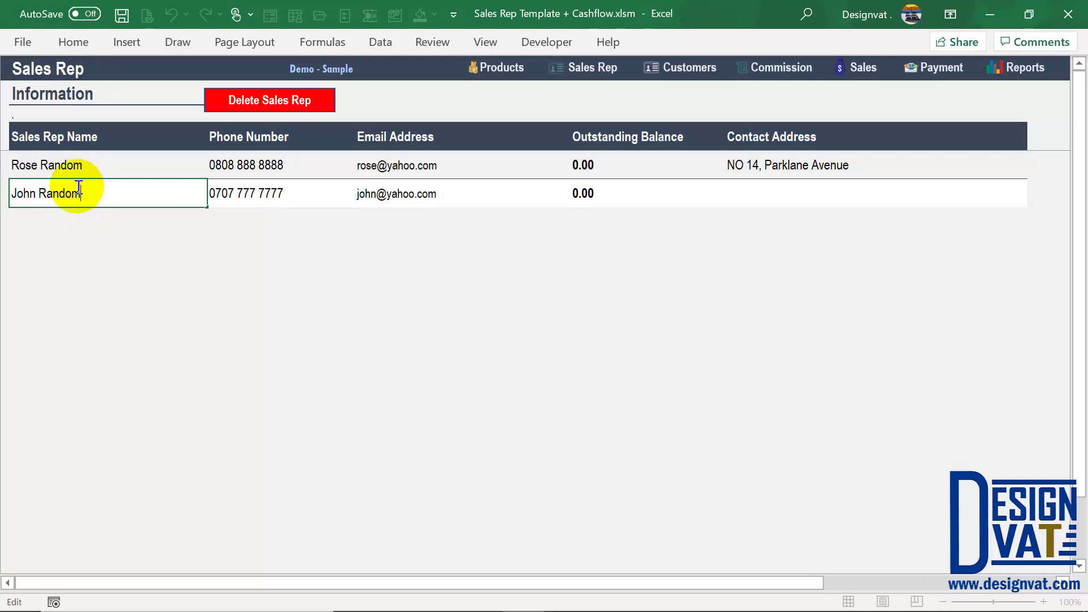
{"action": "key", "text": "Tab"}
{"action": "key", "text": "Tab"}
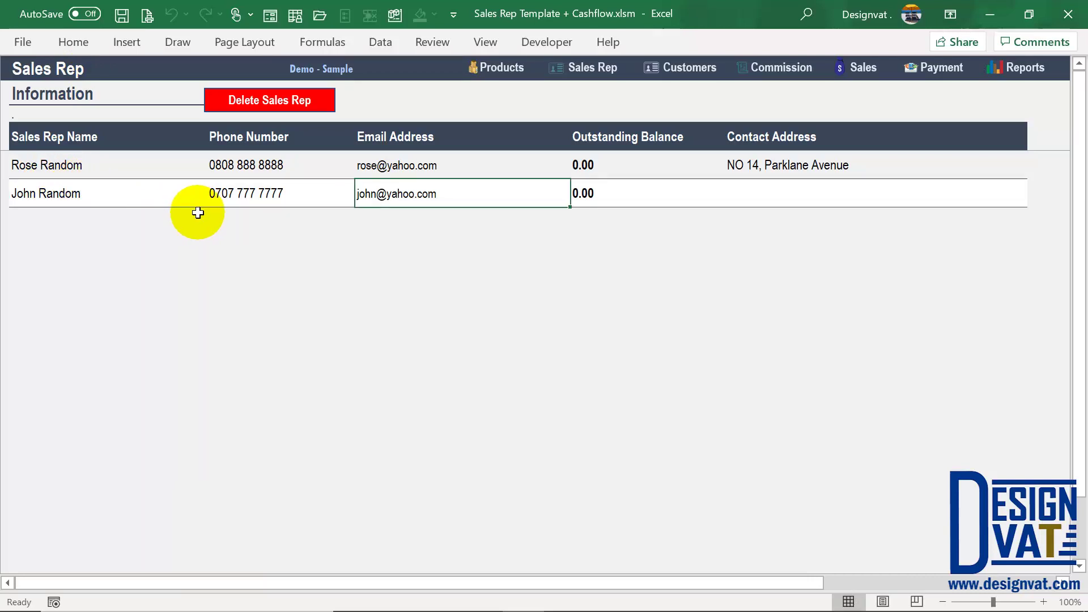
{"action": "left_click", "coordinate": [125, 186]}
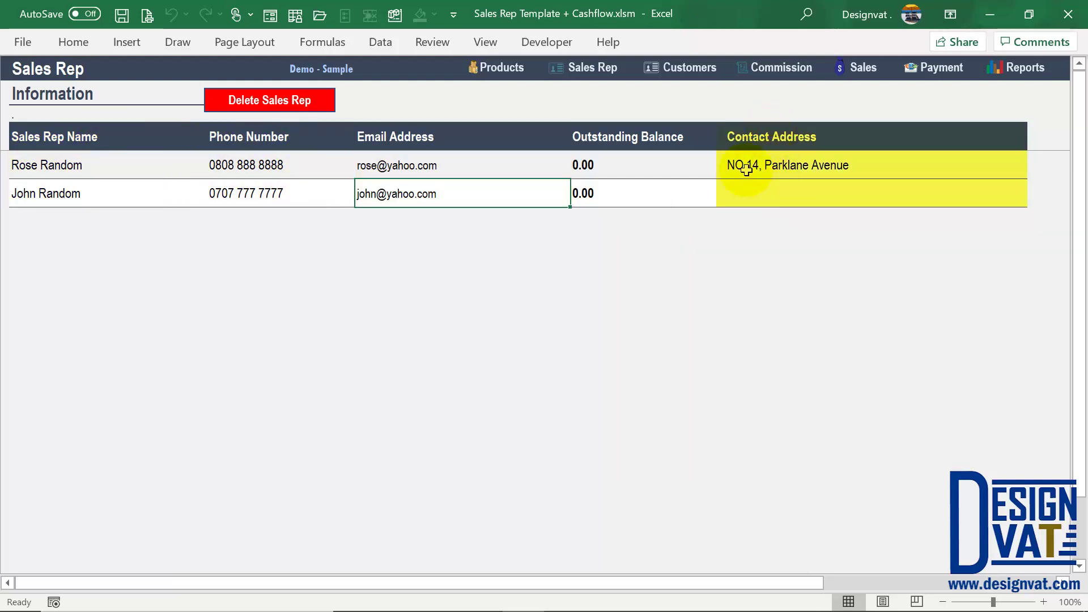
{"action": "left_click_drag", "start_coordinate": [651, 138], "coordinate": [656, 198]}
{"action": "left_click", "coordinate": [640, 139]}
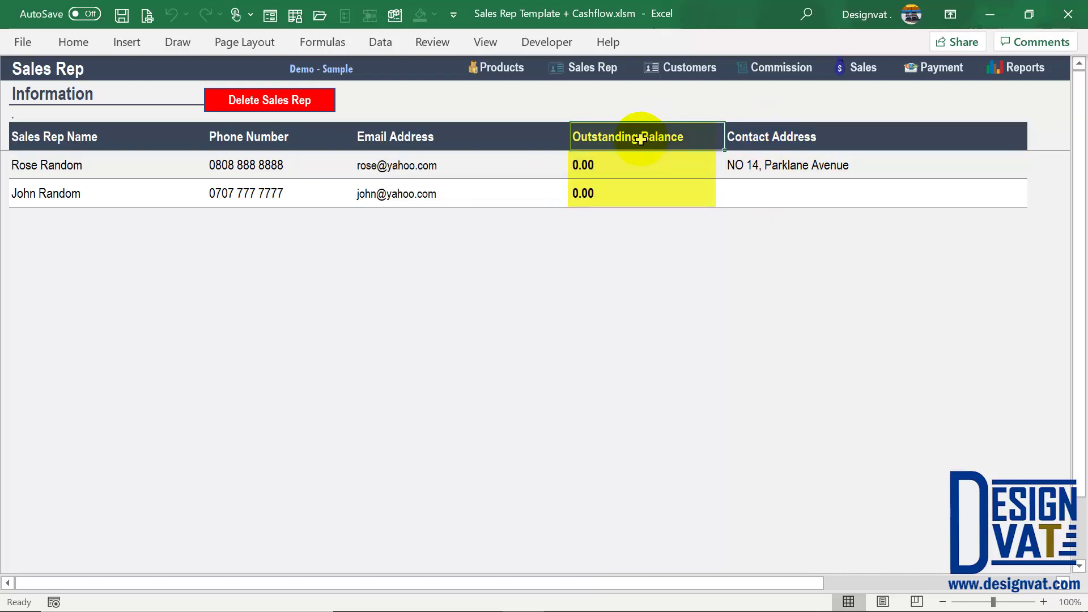
{"action": "left_click", "coordinate": [501, 72]}
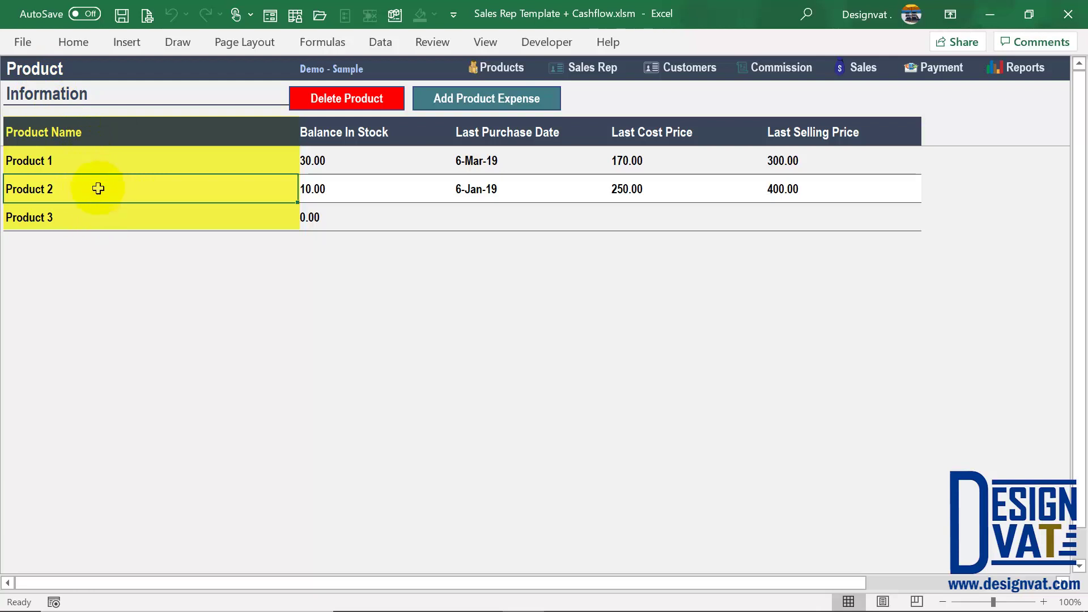
Step: Review the Balance In Stock, Last Purchase Date, cost and selling price columns, then go to Expense
{"action": "left_click", "coordinate": [350, 128]}
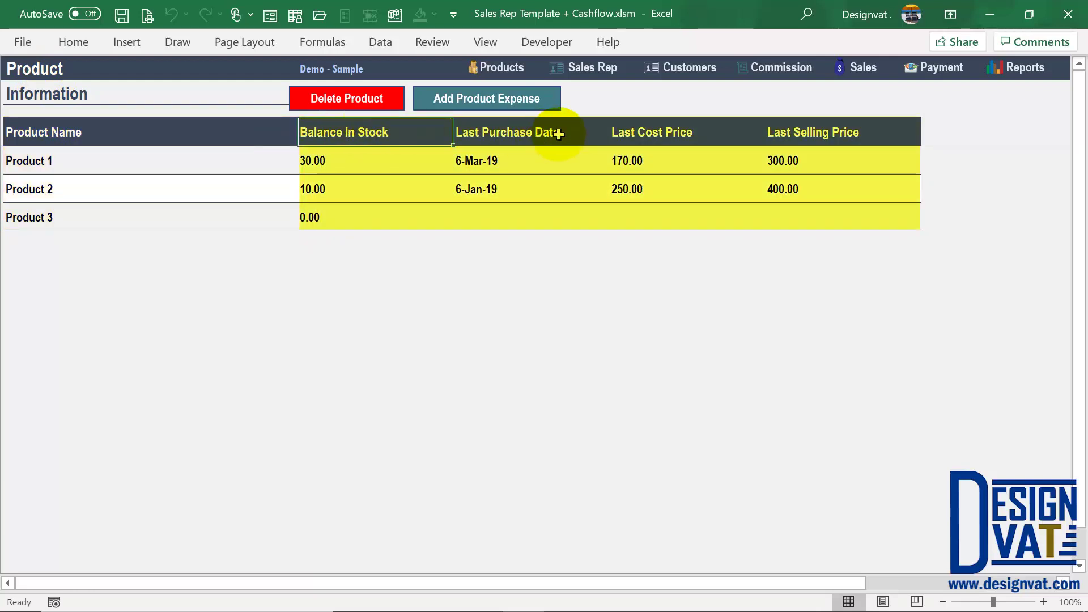
{"action": "left_click", "coordinate": [562, 132]}
{"action": "left_click", "coordinate": [686, 136]}
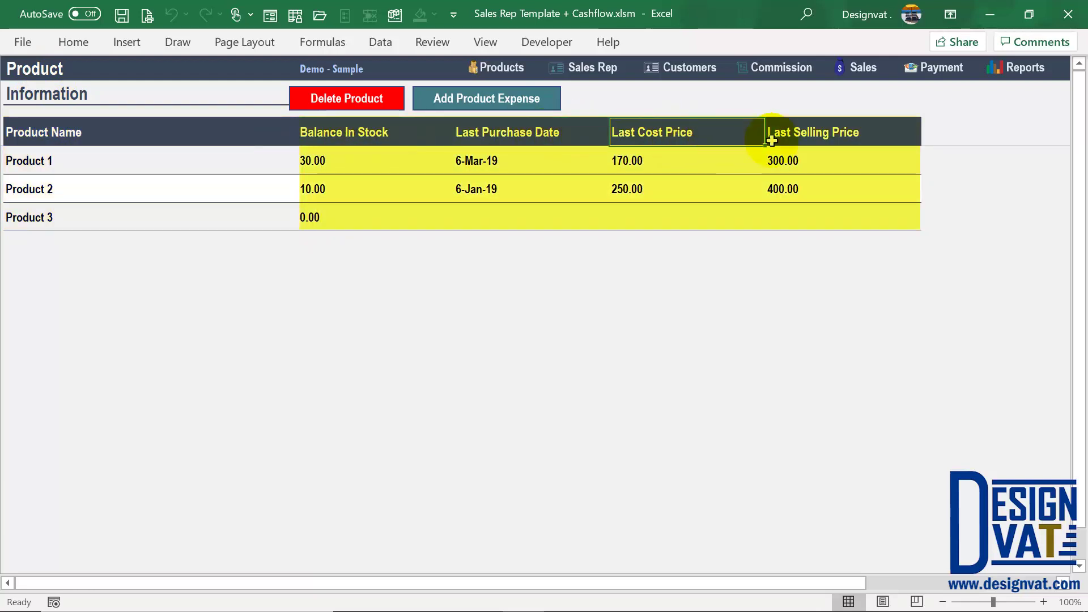
{"action": "left_click", "coordinate": [793, 136]}
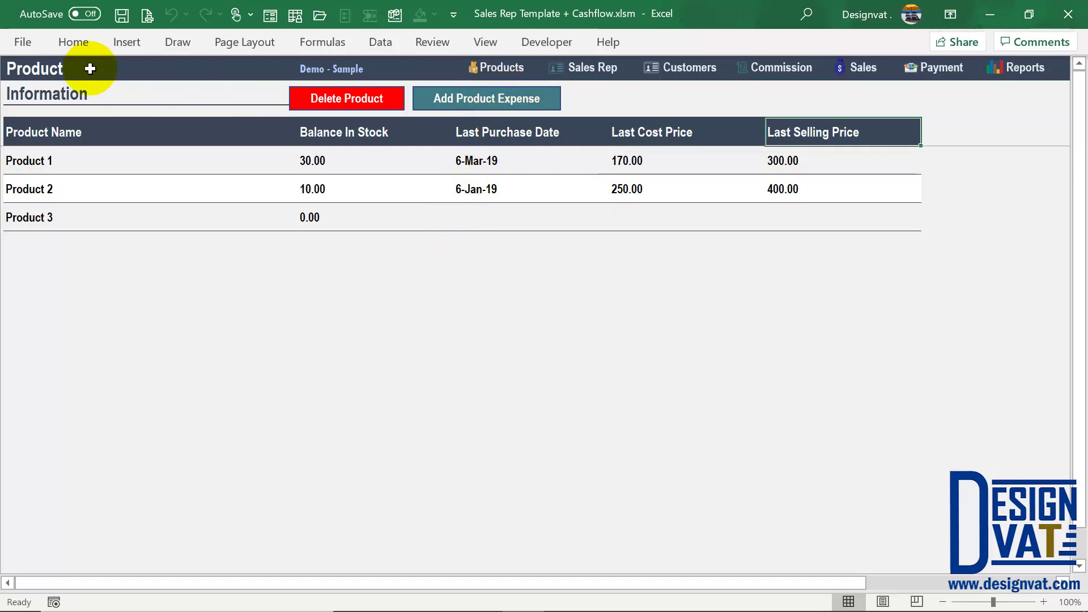
{"action": "left_click", "coordinate": [489, 106]}
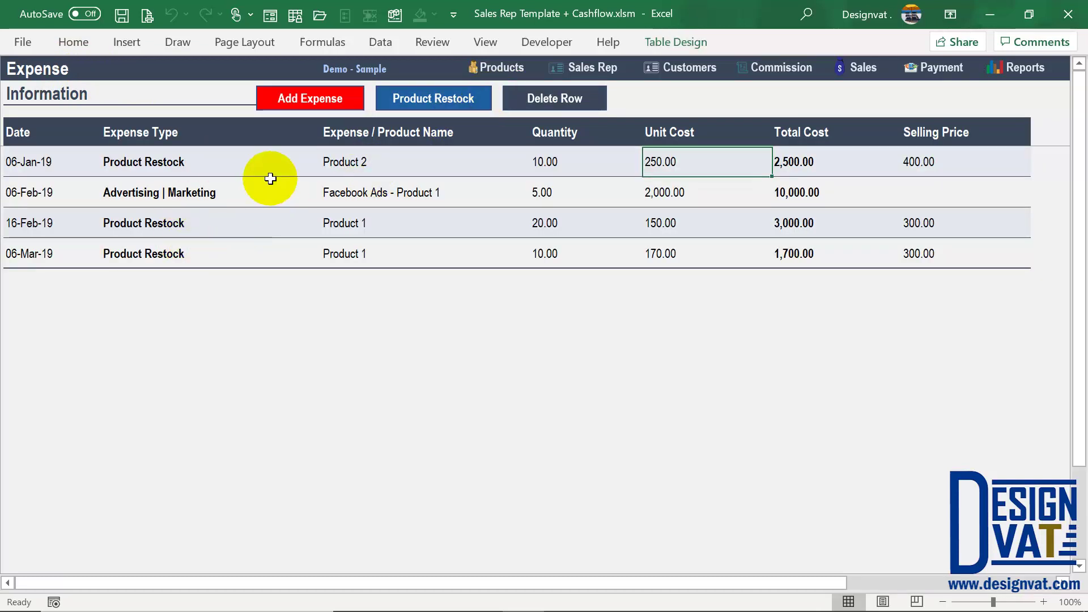
{"action": "left_click", "coordinate": [338, 102]}
{"action": "left_click", "coordinate": [719, 222]}
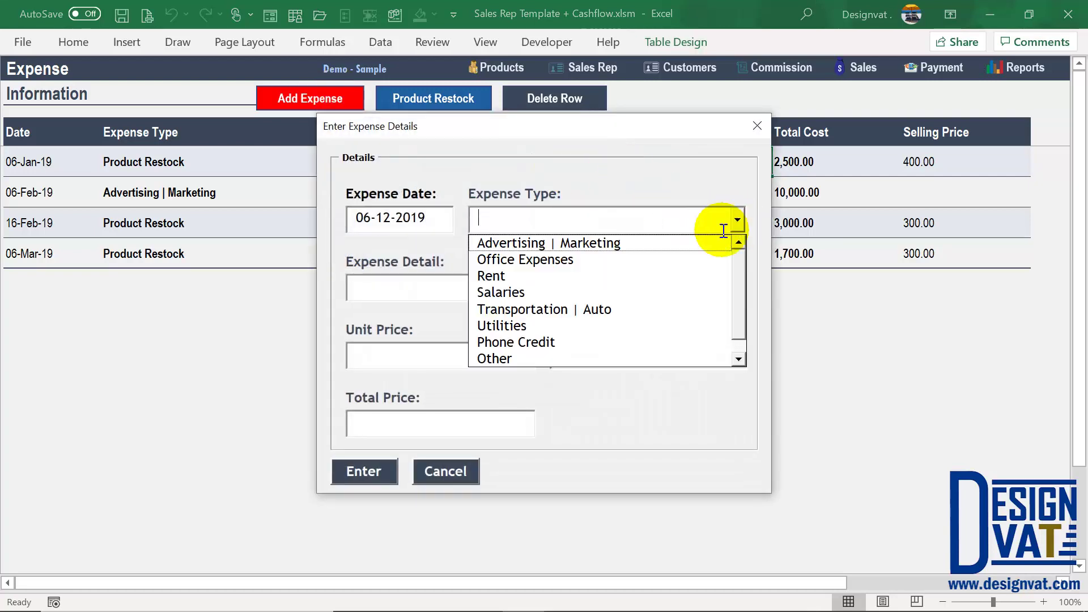
{"action": "left_click", "coordinate": [445, 471]}
{"action": "left_click", "coordinate": [431, 102]}
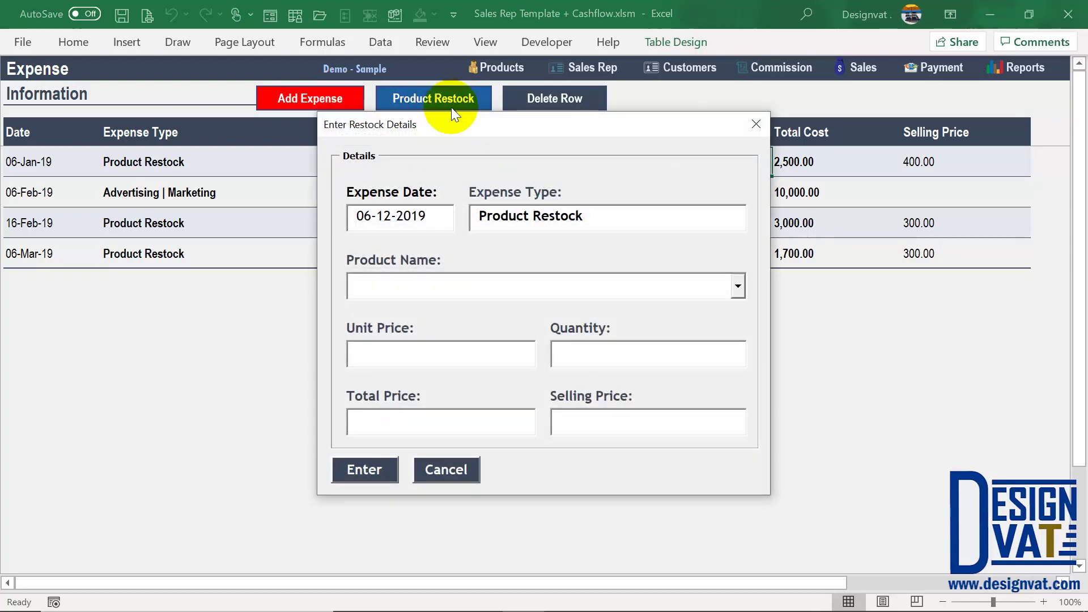
{"action": "left_click", "coordinate": [737, 286]}
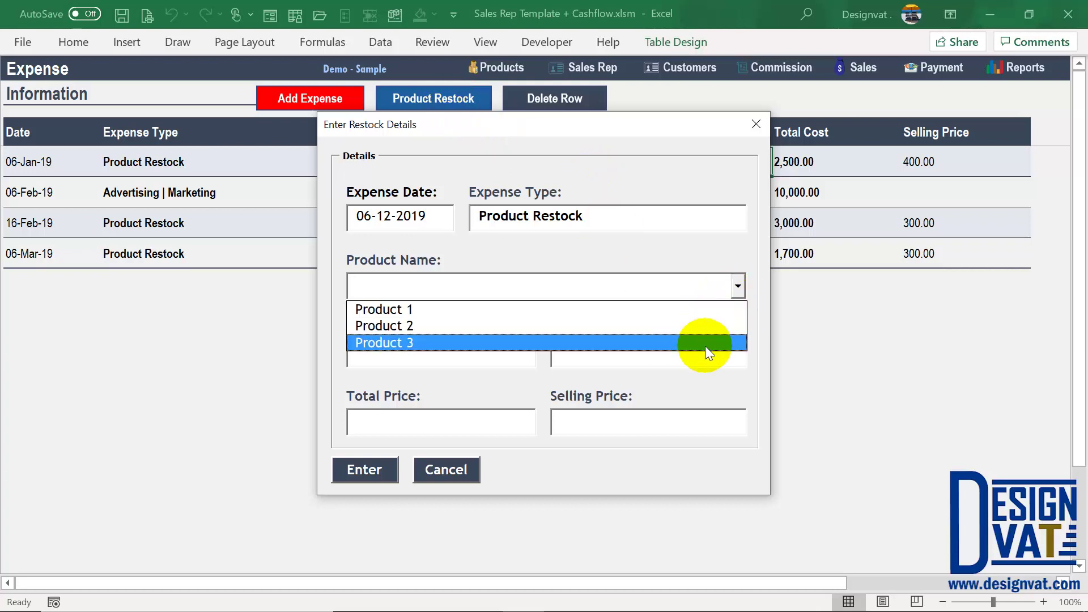
{"action": "left_click", "coordinate": [444, 469]}
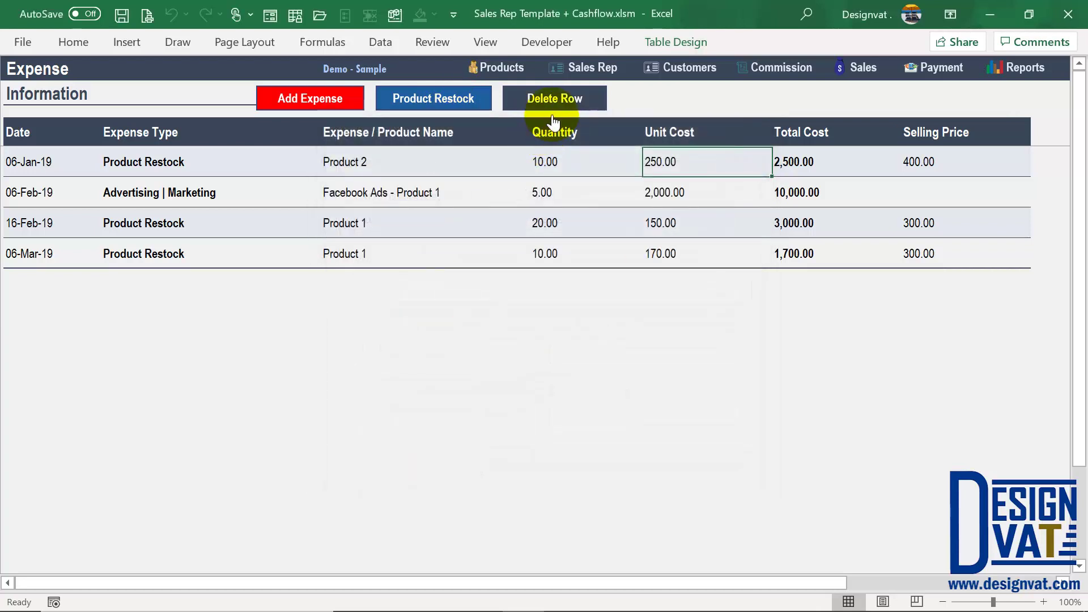
Step: Select the 06-Mar-19 Product 1 restock row on the Expense sheet
{"action": "left_click", "coordinate": [50, 252]}
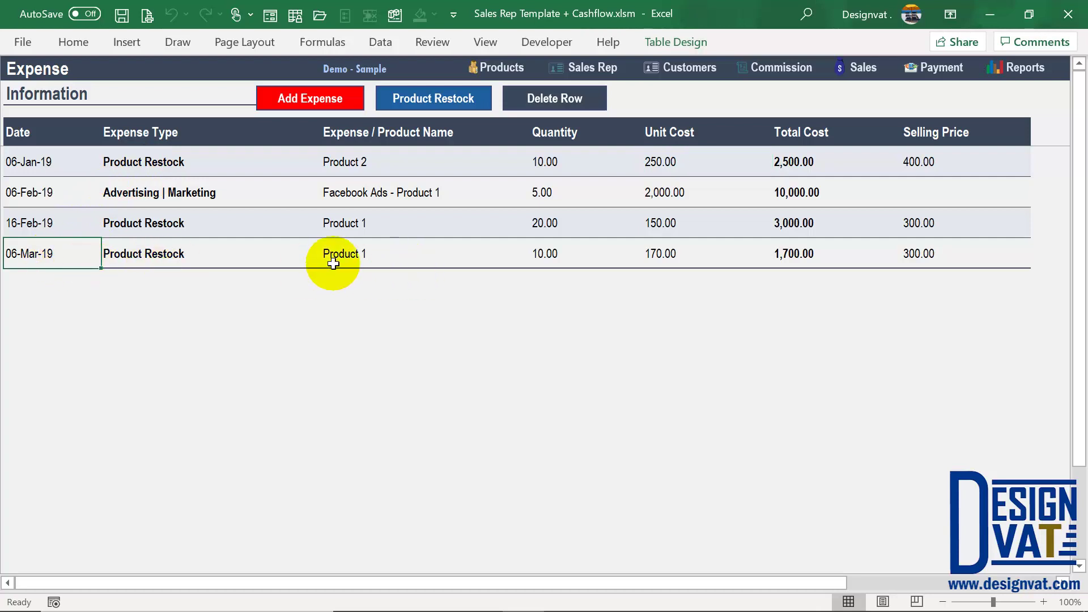
{"action": "left_click", "coordinate": [12, 256]}
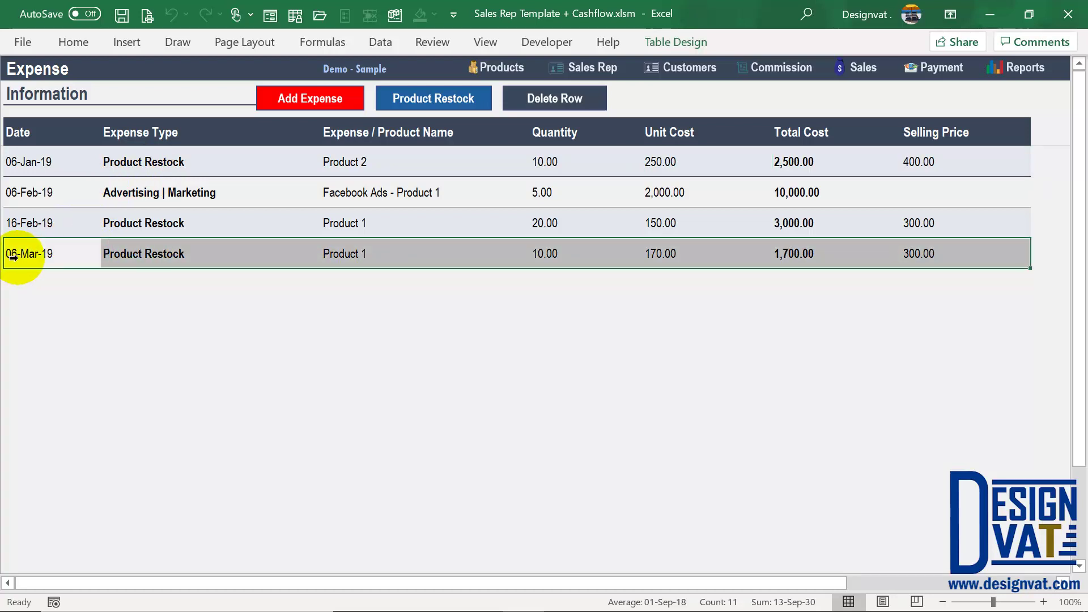
{"action": "left_click", "coordinate": [62, 253]}
{"action": "left_click", "coordinate": [194, 252]}
{"action": "left_click", "coordinate": [417, 252]}
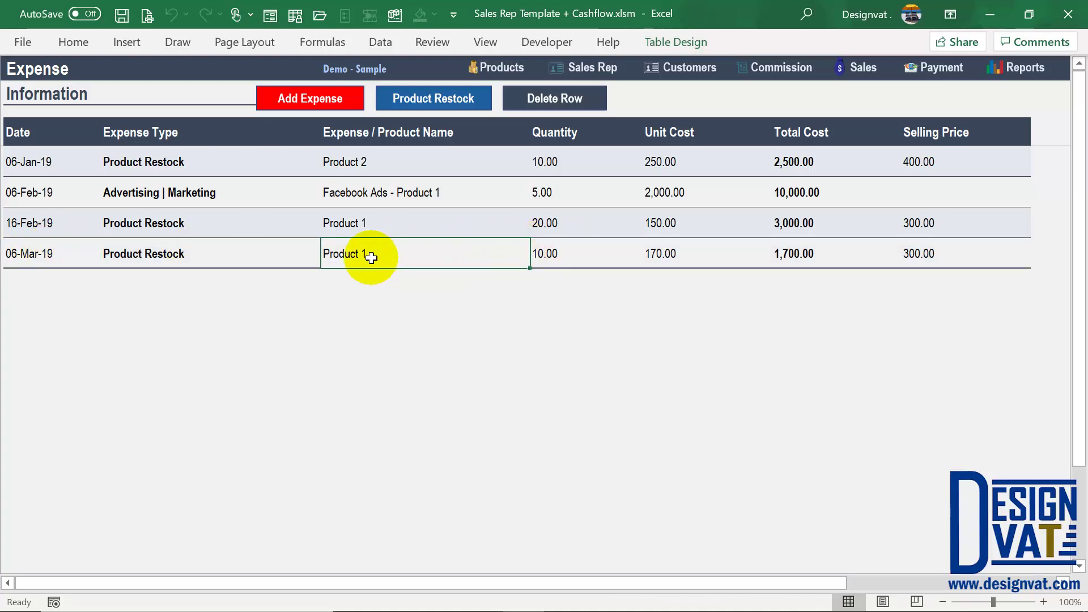
{"action": "left_click", "coordinate": [253, 254]}
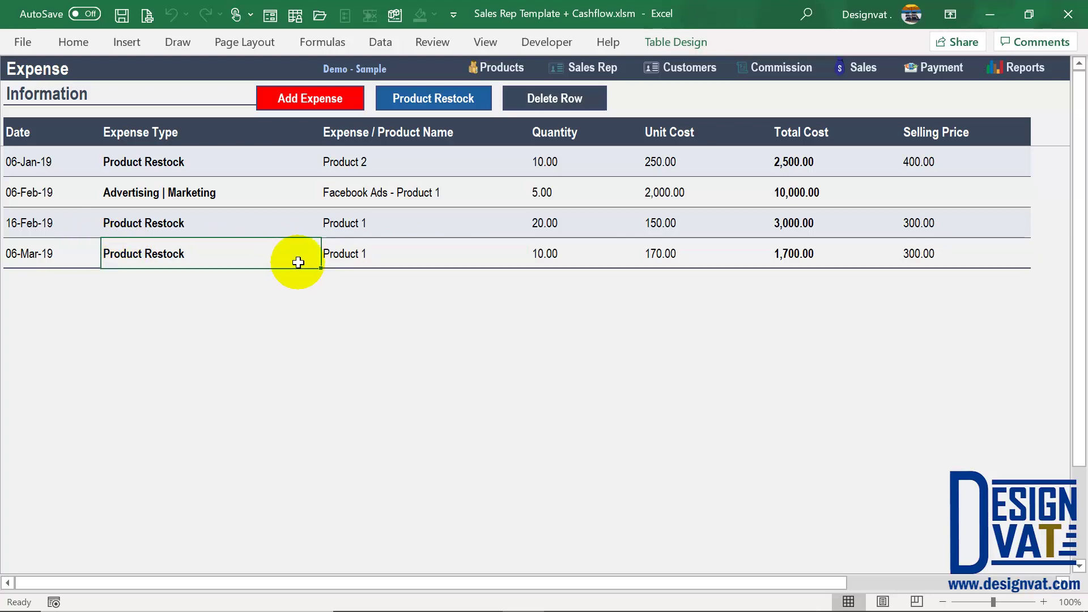
Step: Cancel deleting that row, keeping it, and show the Commission Table sheet
{"action": "left_click", "coordinate": [539, 97]}
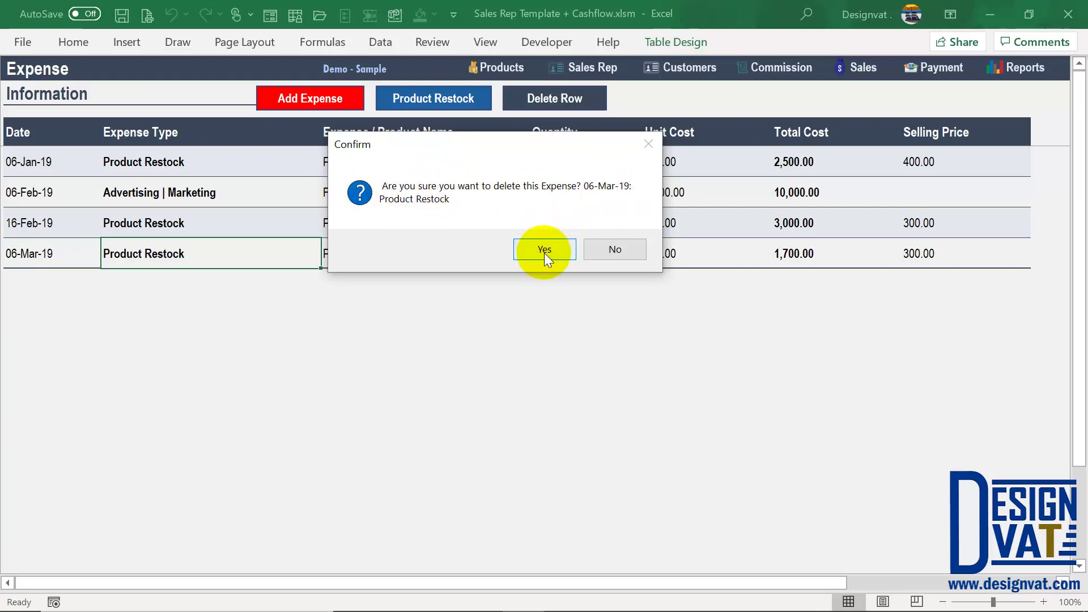
{"action": "left_click", "coordinate": [623, 250]}
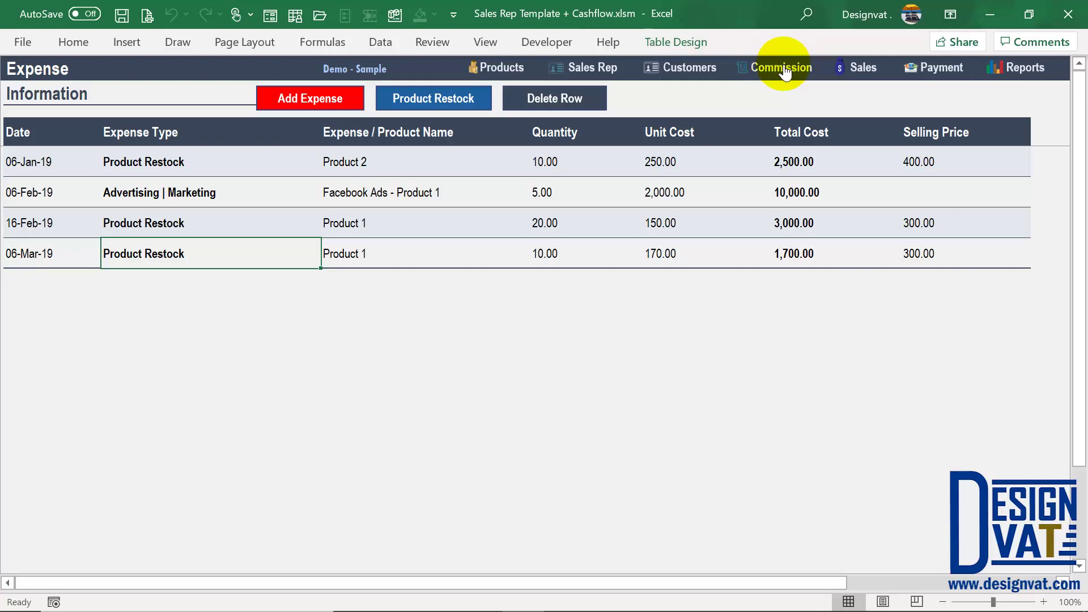
{"action": "left_click", "coordinate": [781, 71]}
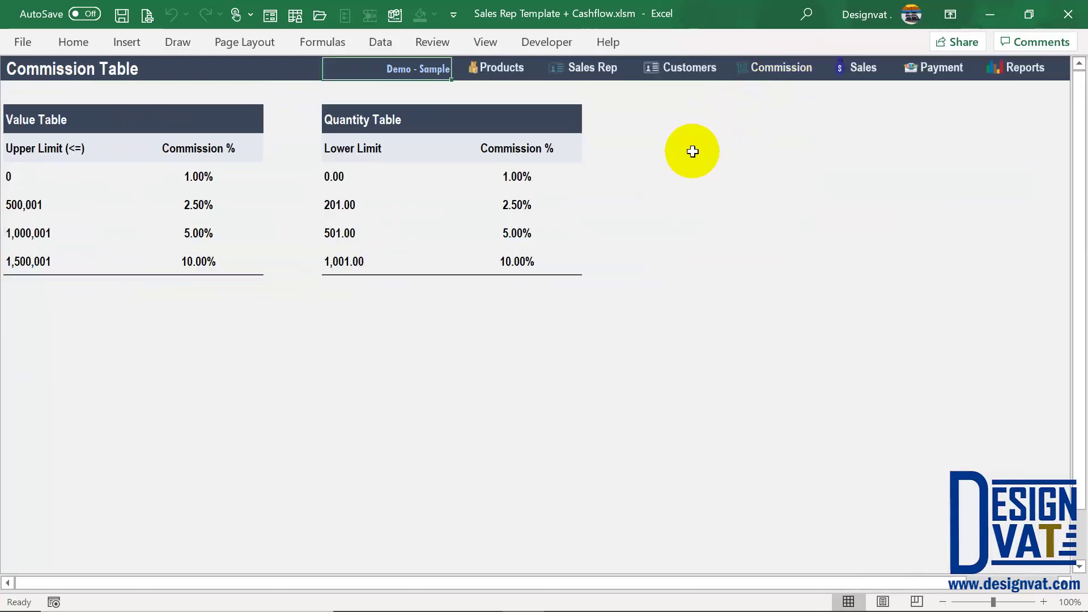